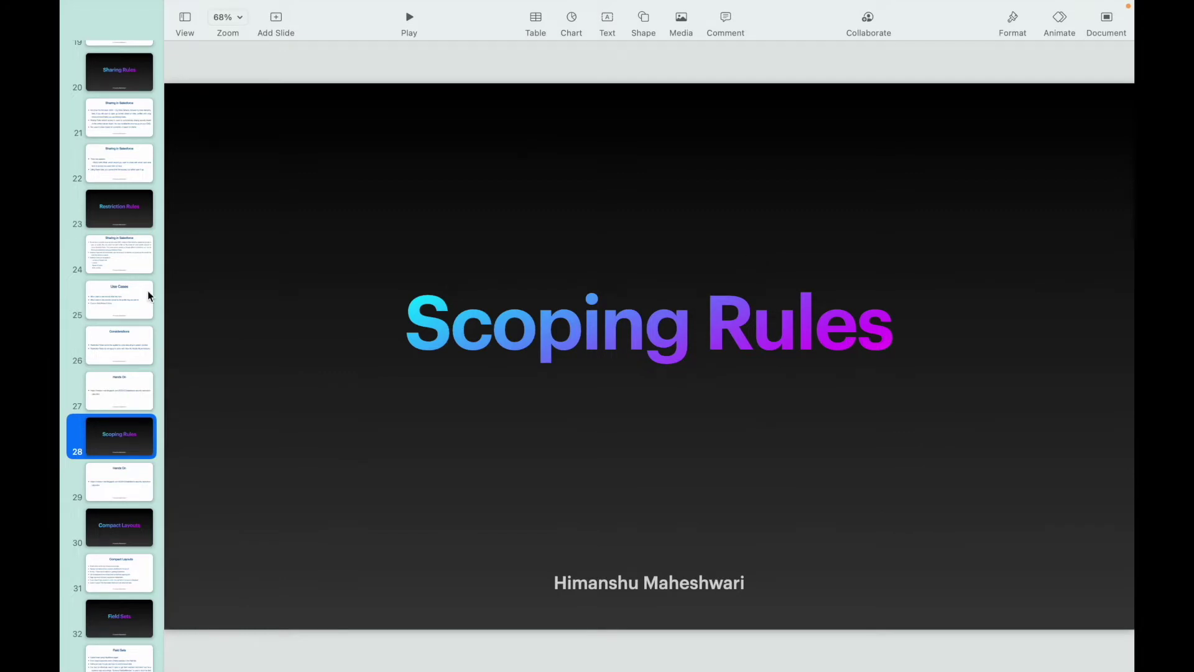
Show the Restriction Rules slide, return to Scoping Rules, then switch to Salesforce Setup Home.
left_click(118, 220)
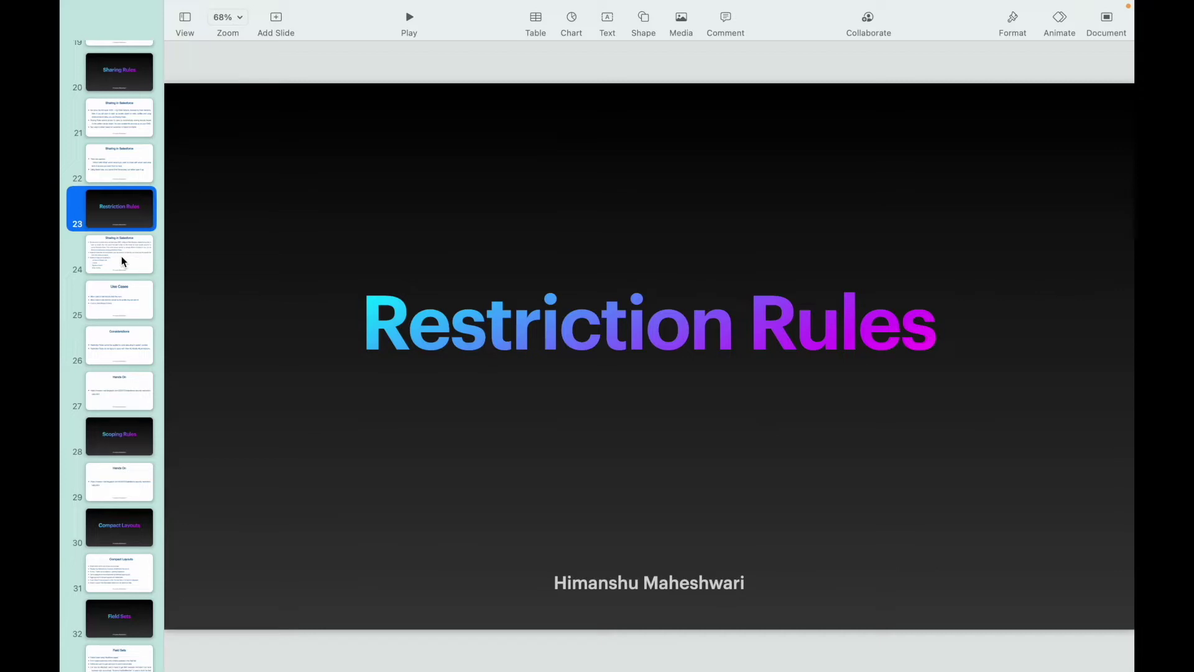
left_click(116, 443)
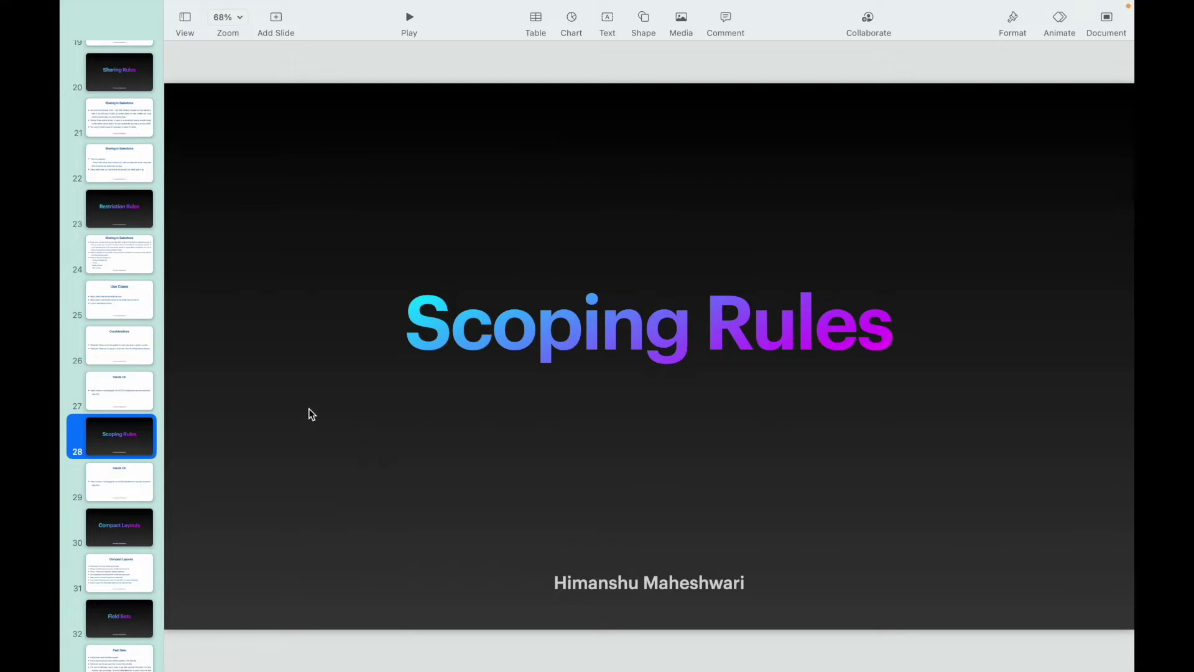
key("ctrl+Up")
left_click(685, 51)
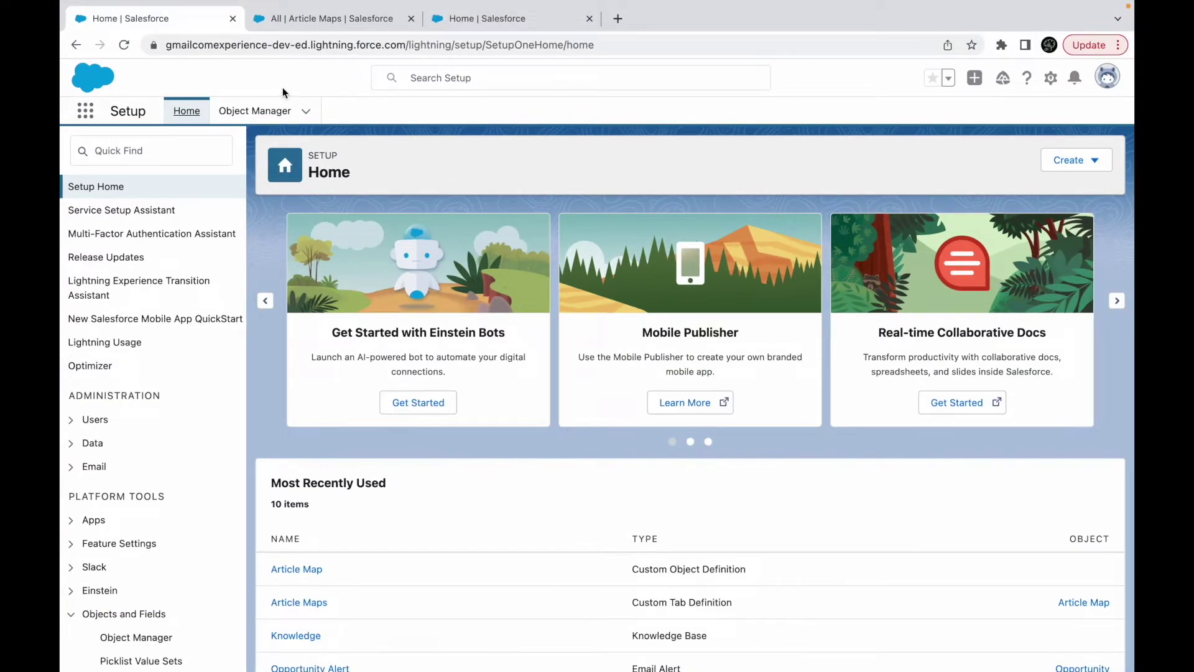
Open the Account object's Scoping Rules page via Object Manager, then go back to the Setup Home tab.
left_click(258, 109)
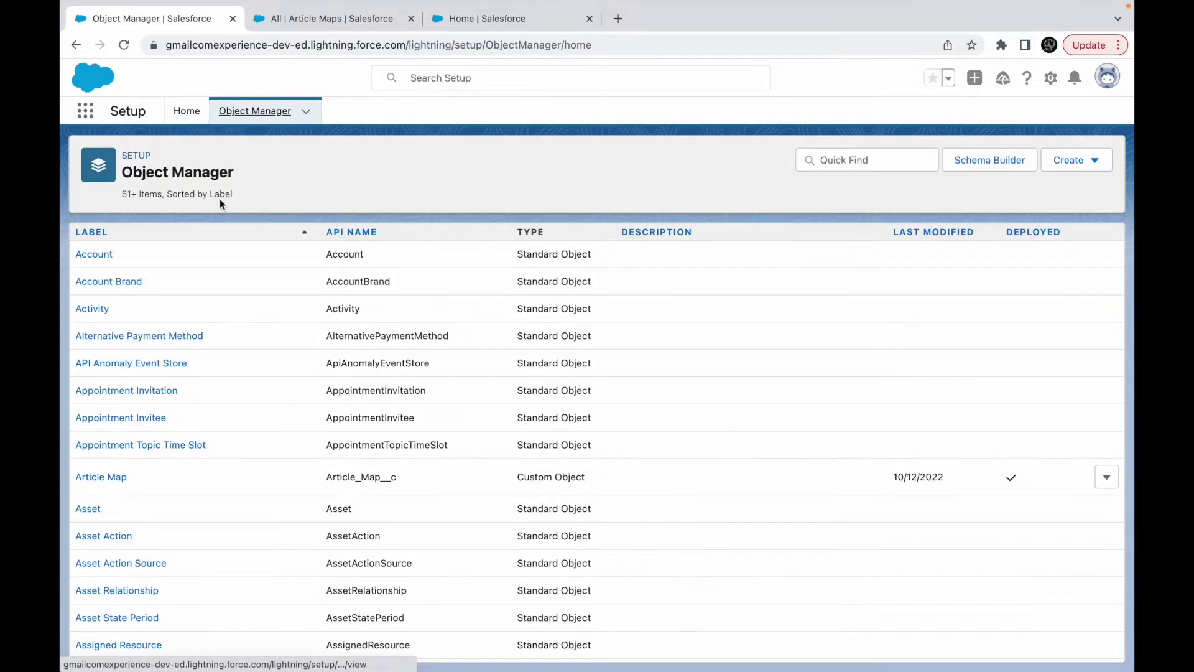
left_click(100, 256)
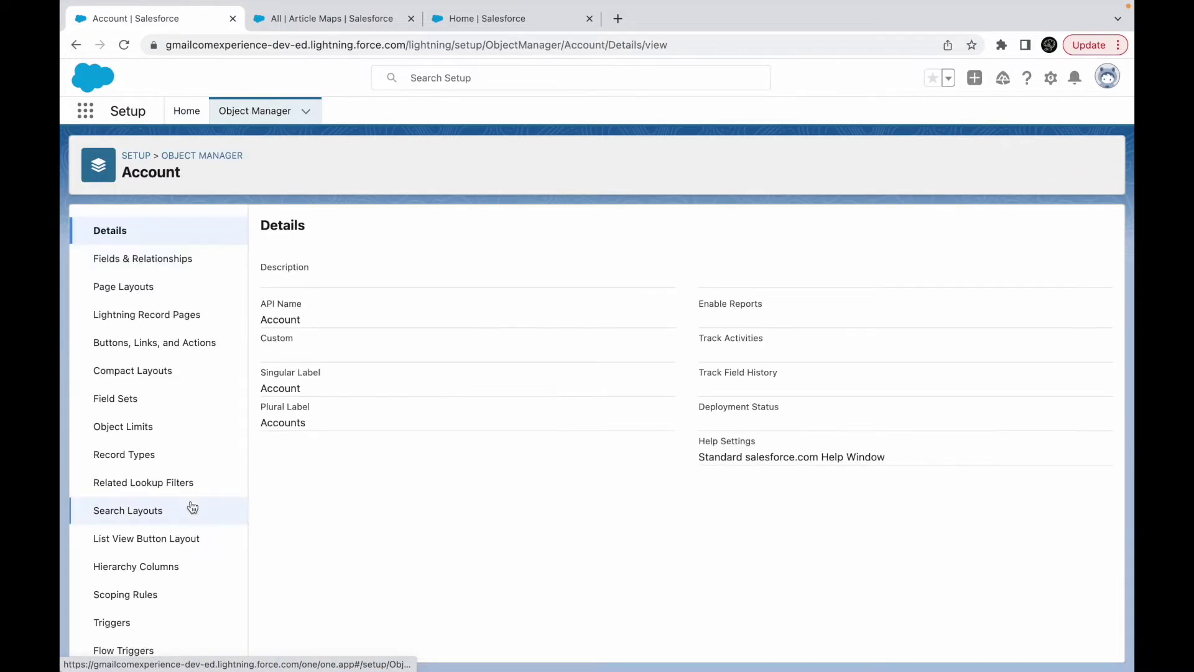
scroll(143, 551, "down", 1)
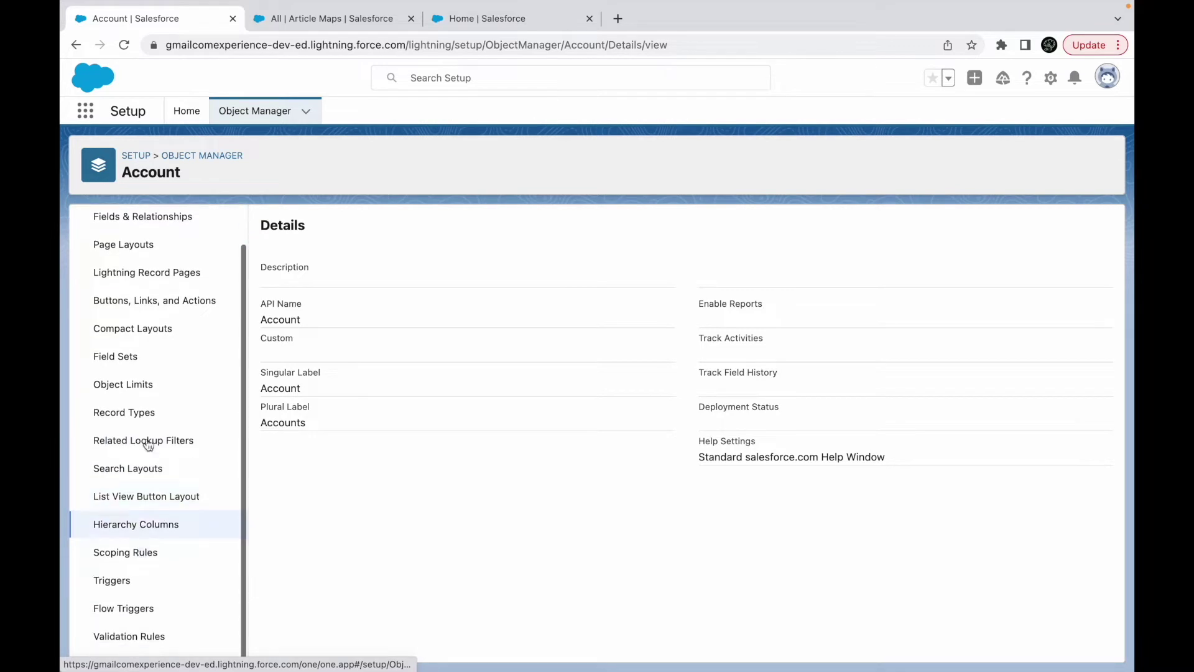
scroll(160, 435, "up", 1)
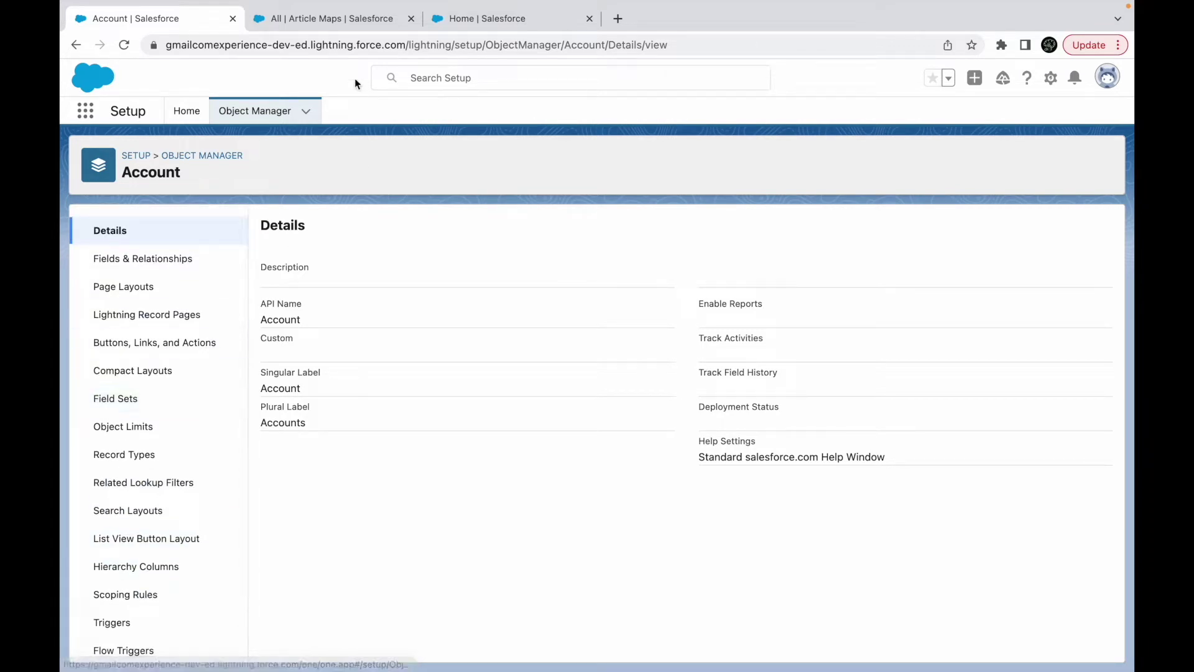
left_click(319, 18)
left_click(176, 22)
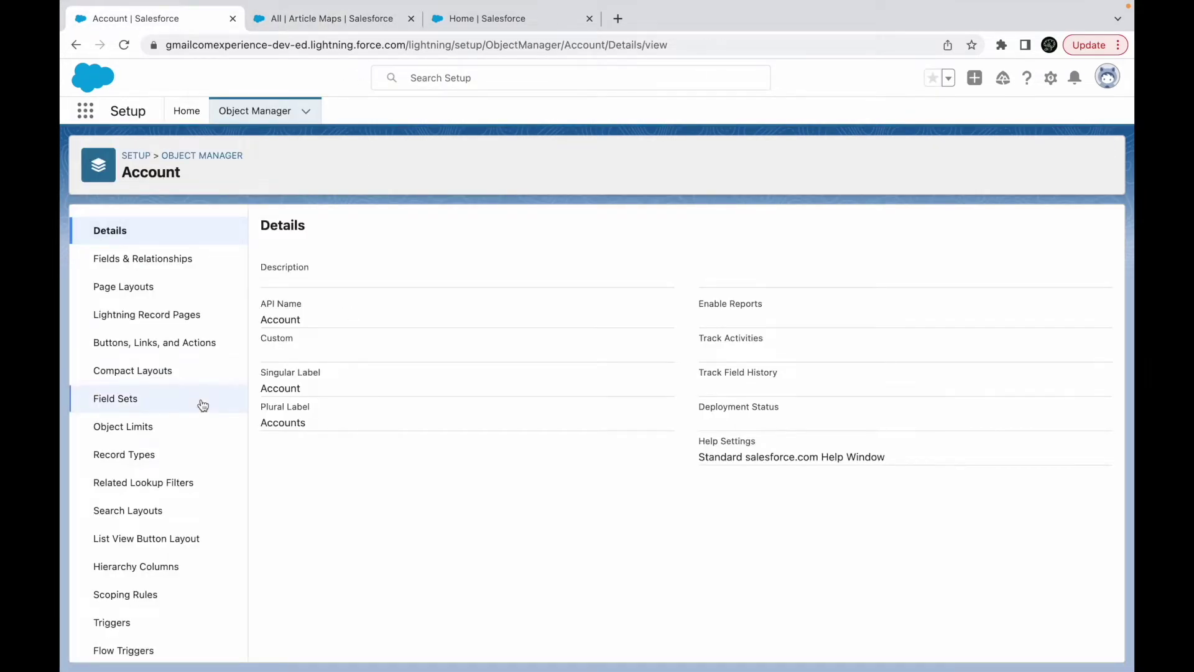
left_click(130, 601)
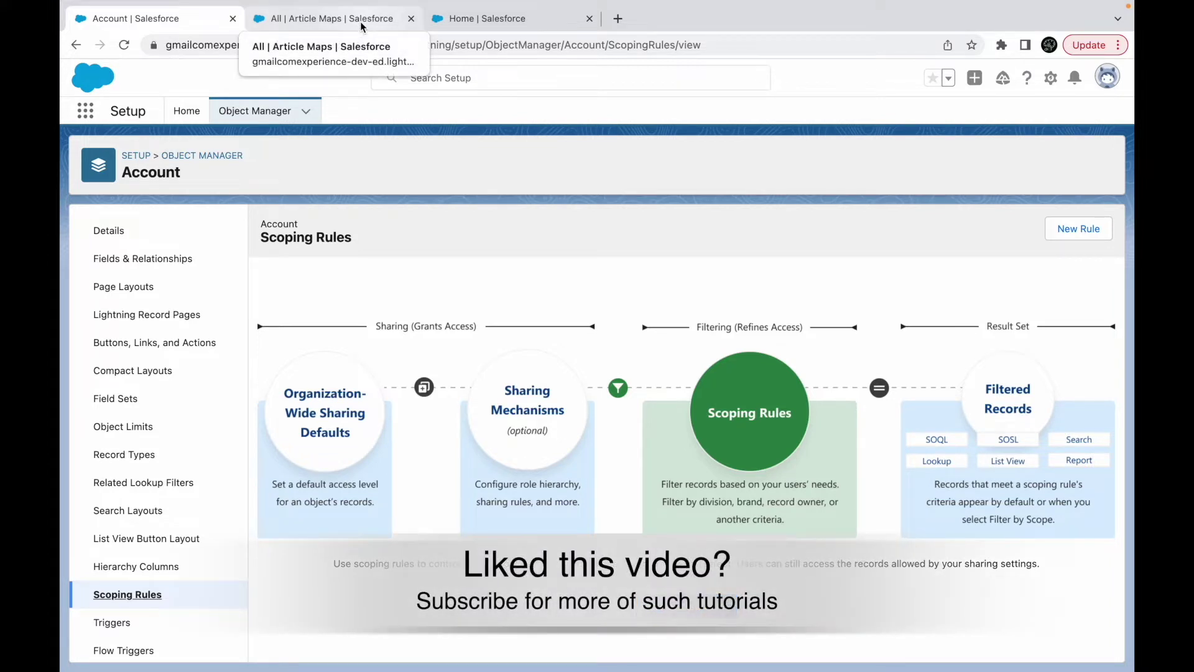
left_click(482, 20)
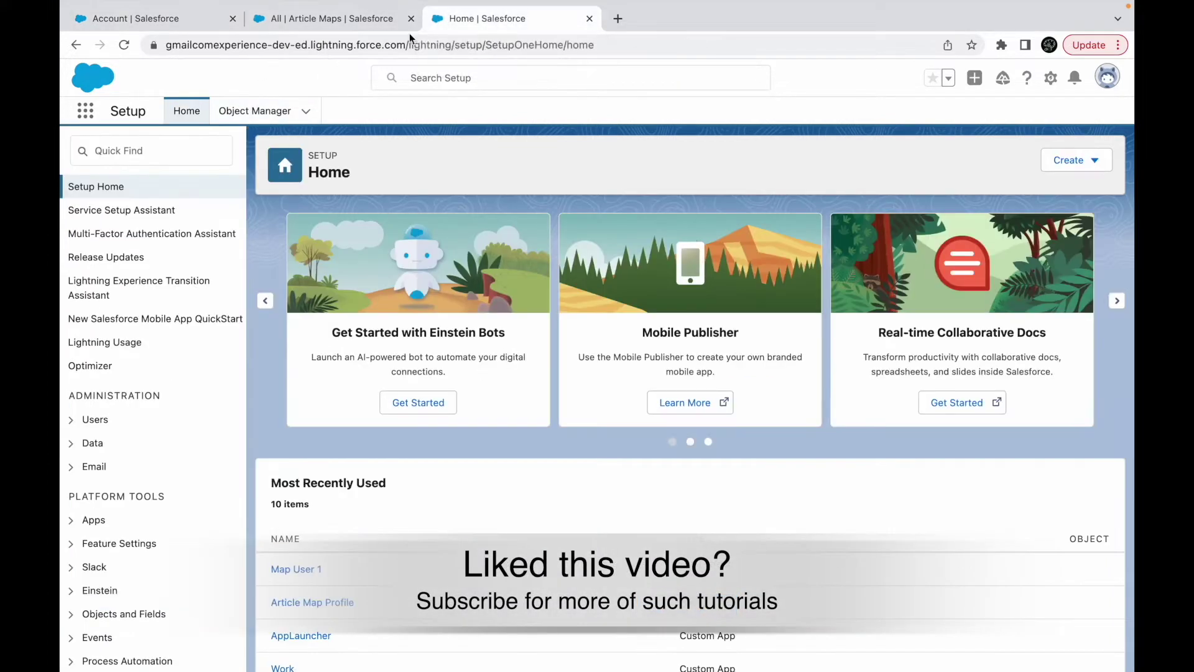
In the other tab, close the filters panel and show the All Accounts list view.
left_click(291, 28)
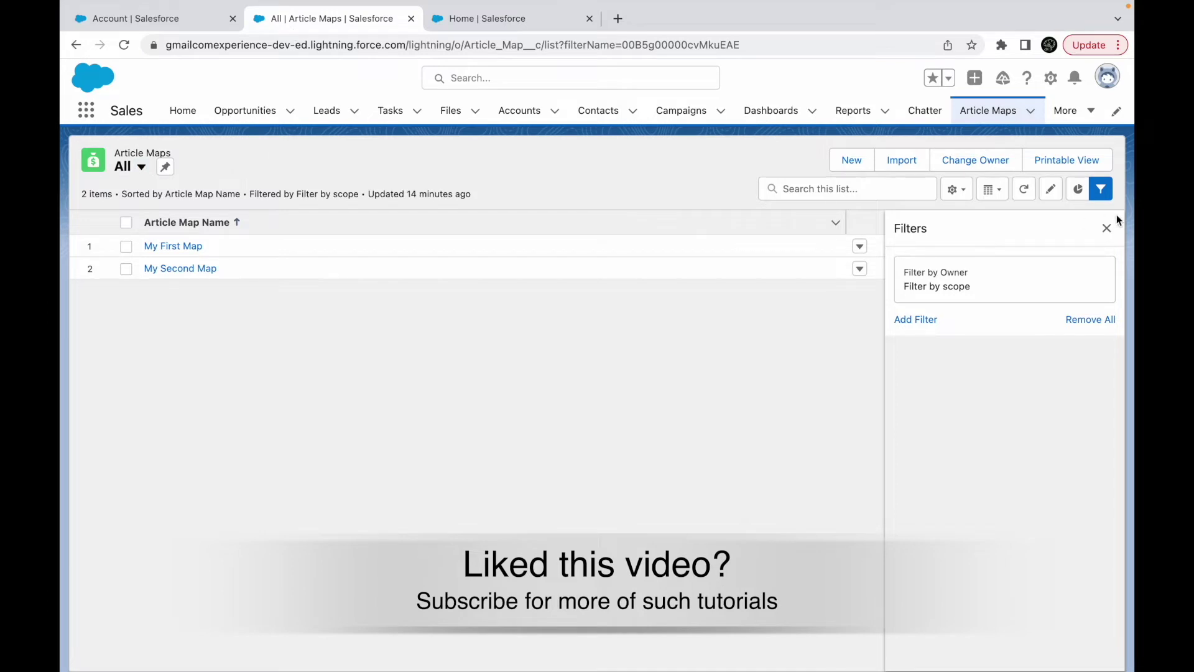
left_click(1109, 228)
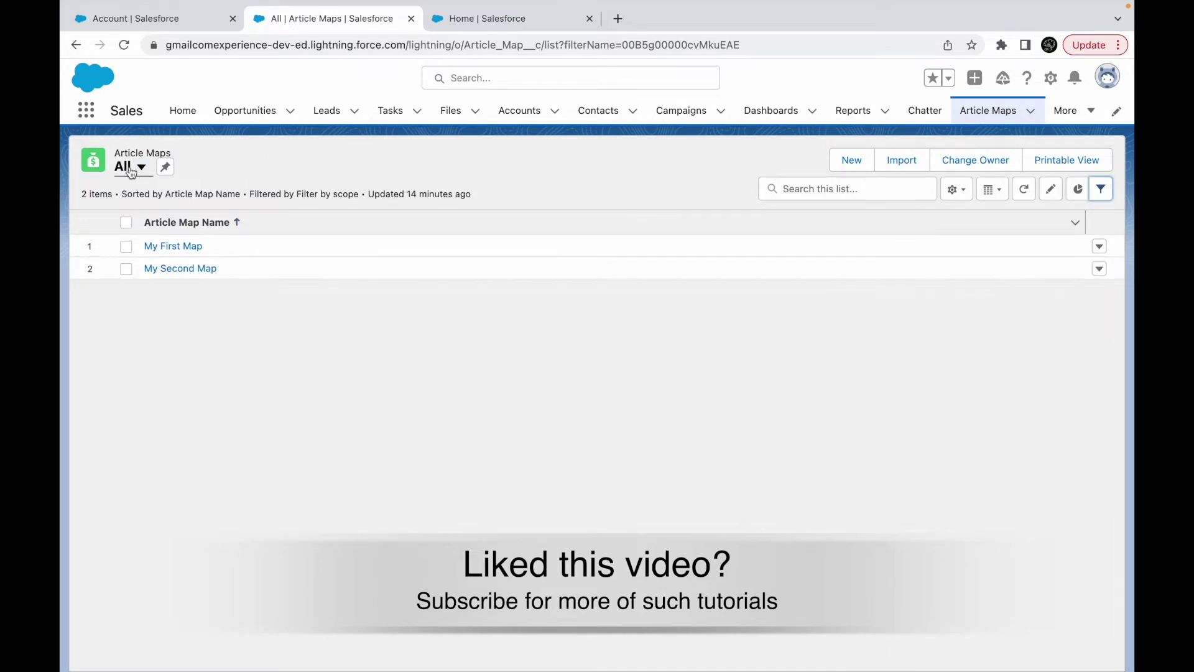
left_click(518, 110)
left_click(169, 166)
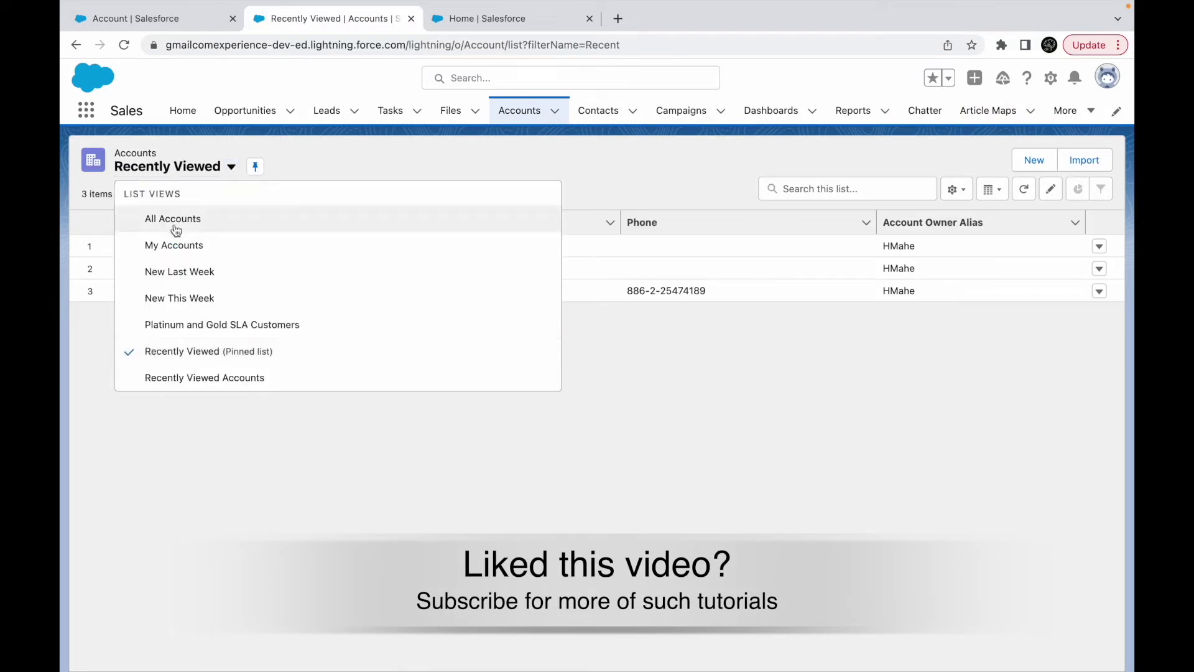
left_click(171, 216)
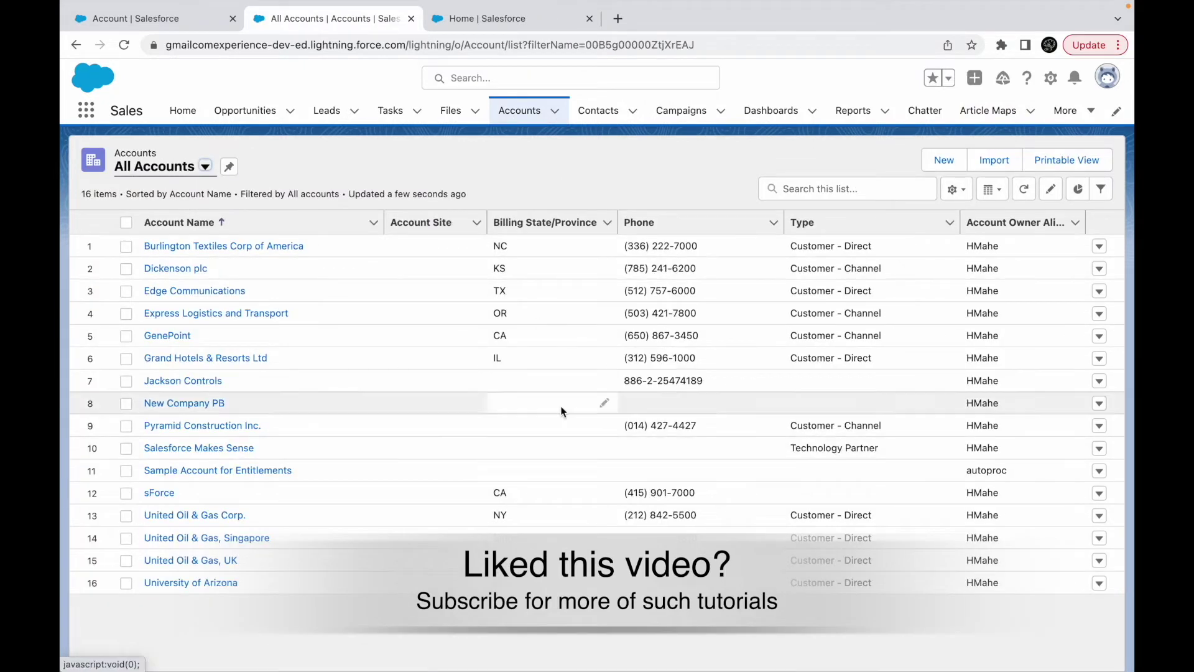
Set the list's Filter by Owner option to Filter by scope, then return to Account Scoping Rules.
left_click(1101, 189)
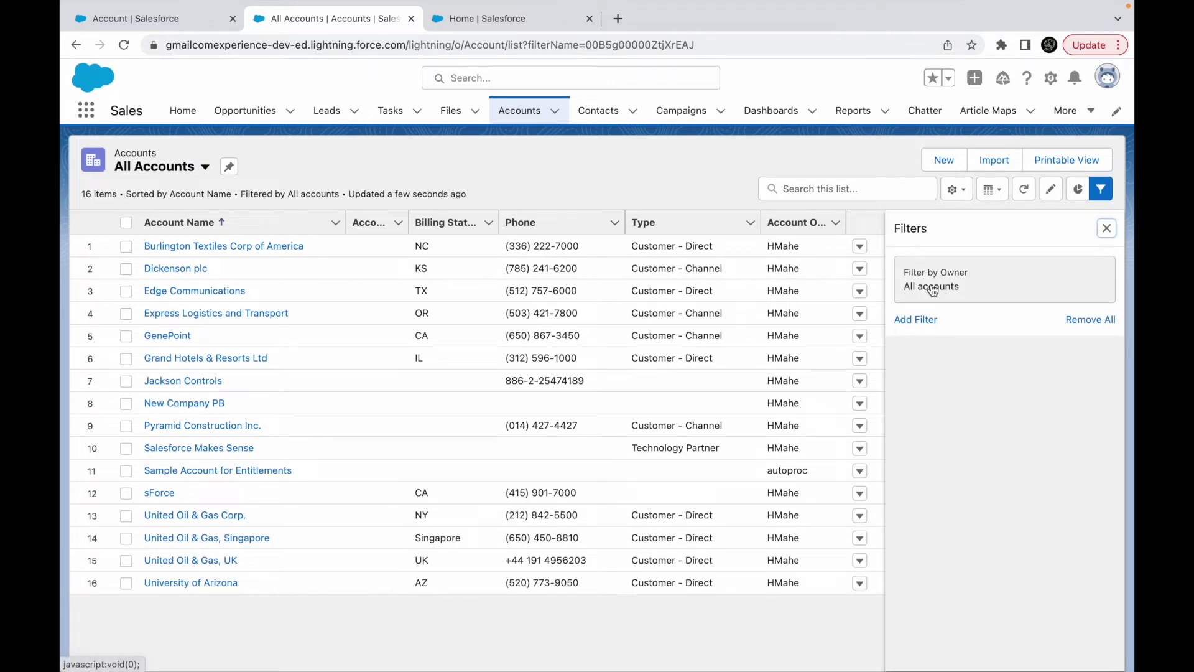
left_click(935, 288)
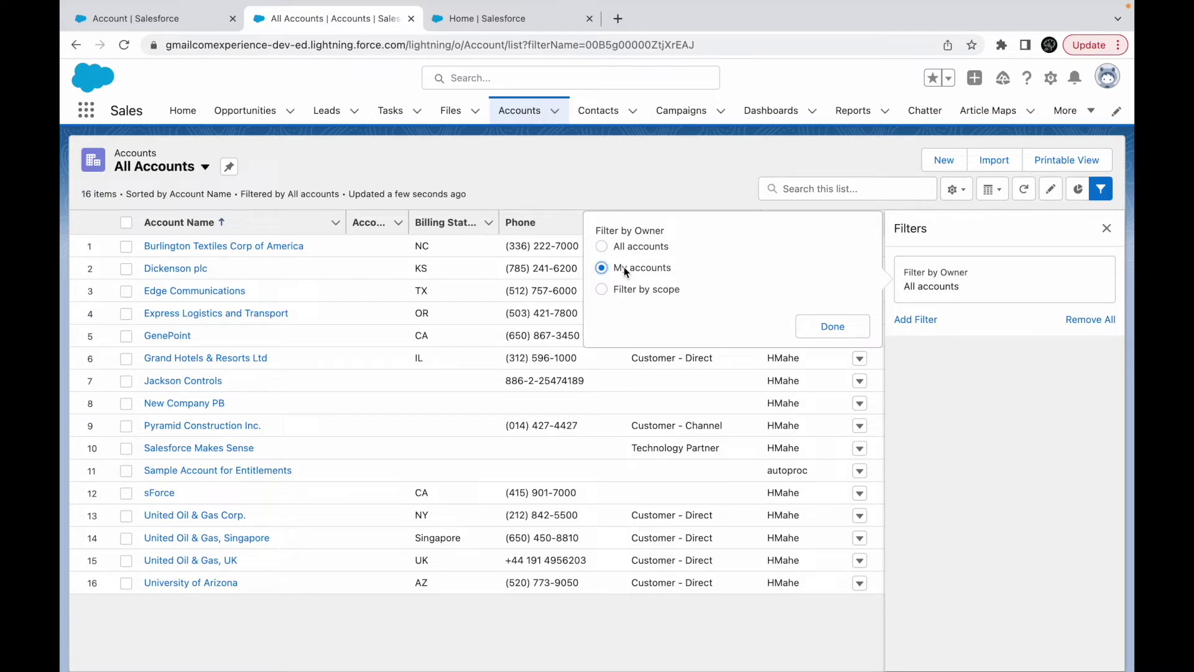
left_click(620, 289)
left_click(491, 18)
left_click(146, 28)
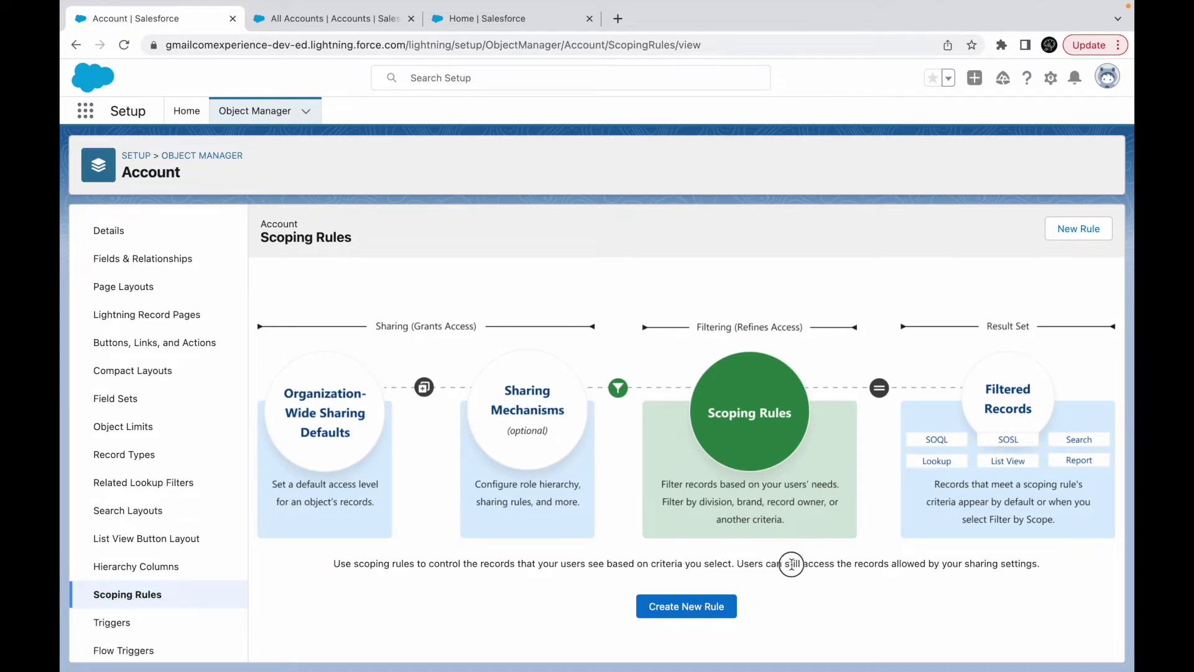
Highlight the phrase 'allowed by your sharing settings' on the Scoping Rules overview.
left_click_drag(894, 565, 1038, 560)
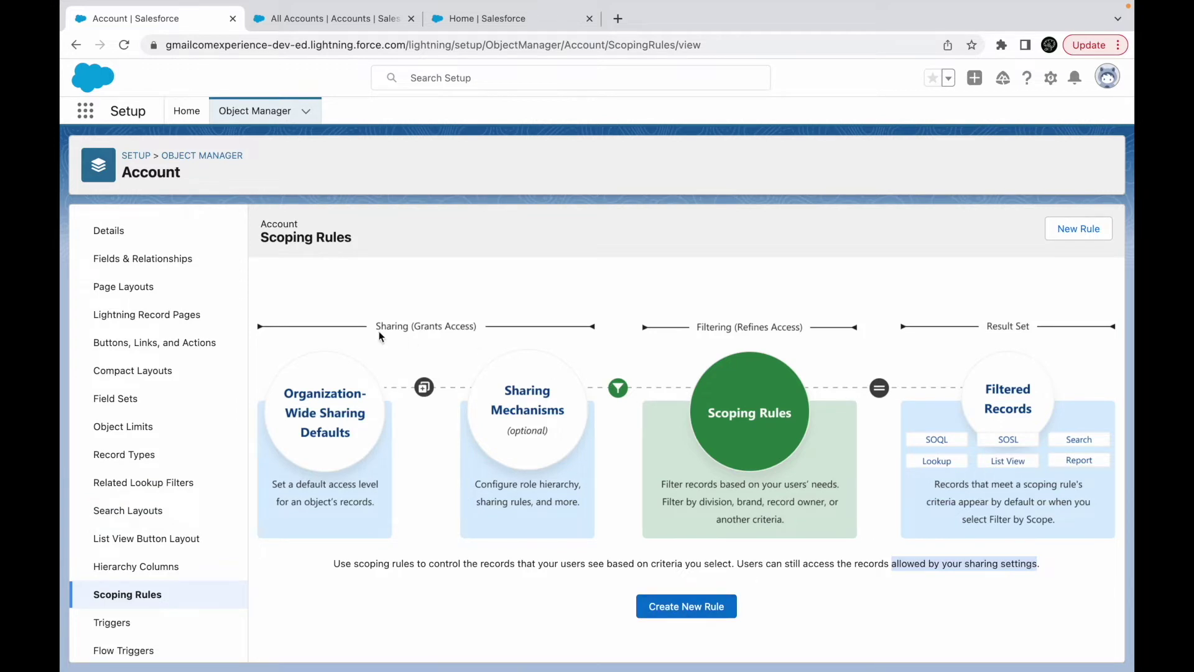
Start a new Account scoping rule named 'Scope Only Lead Source Web'.
left_click(684, 606)
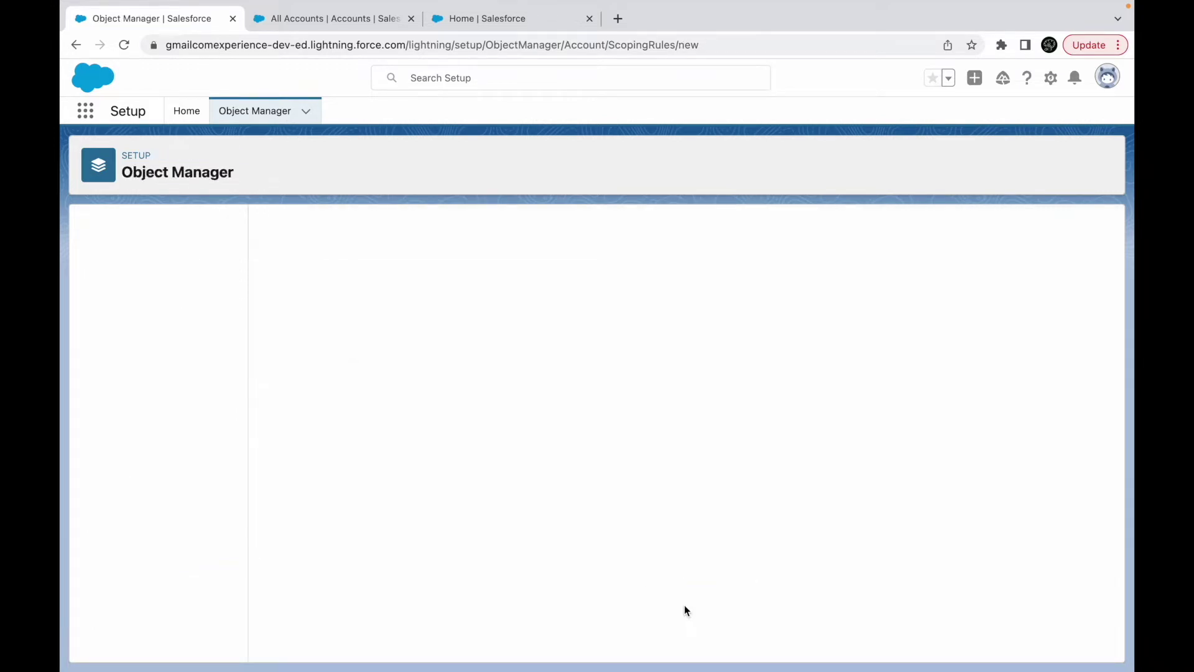
scroll(534, 473, "down", 5)
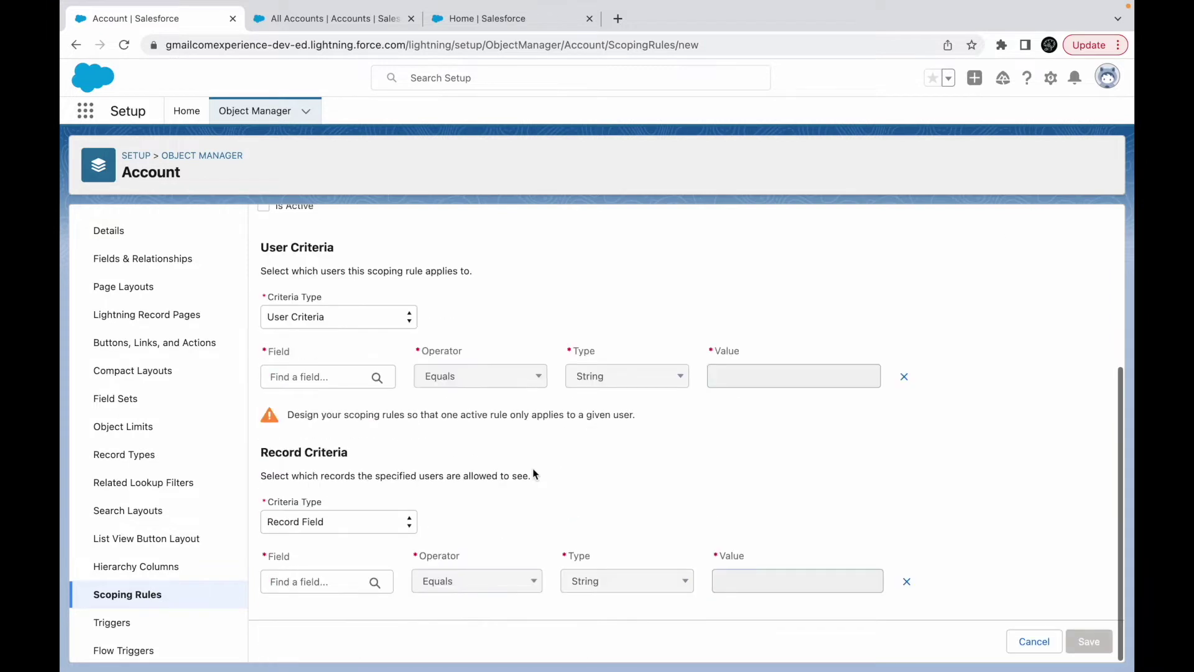
scroll(563, 480, "up", 3)
scroll(457, 505, "down", 3)
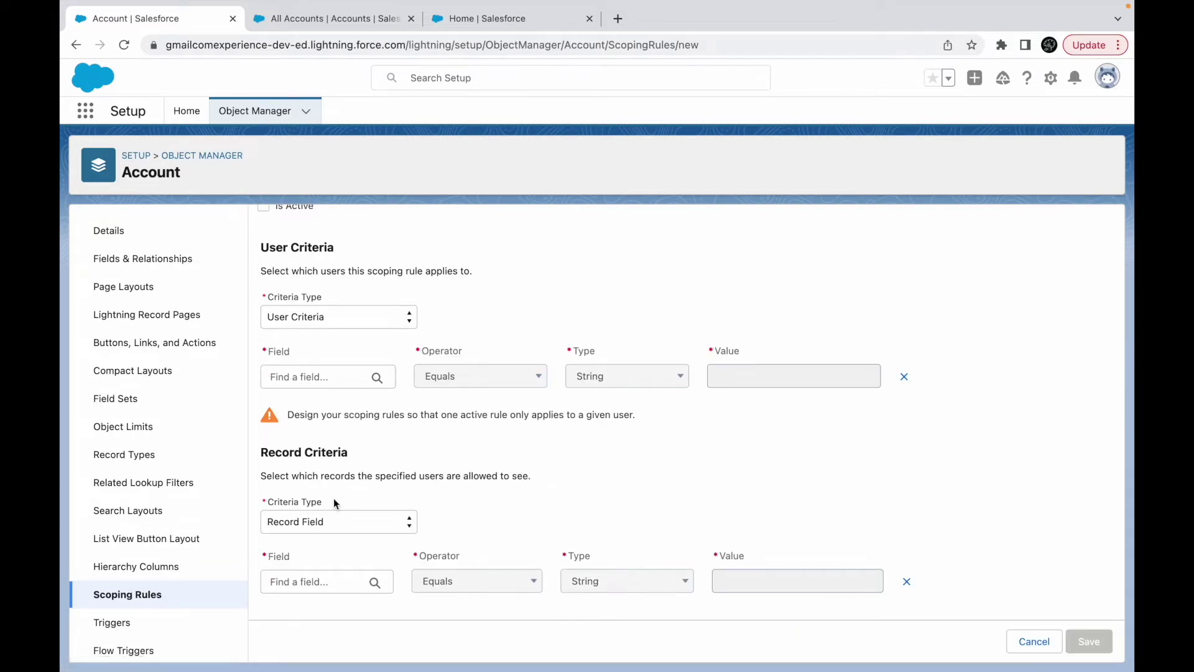
scroll(336, 525, "up", 4)
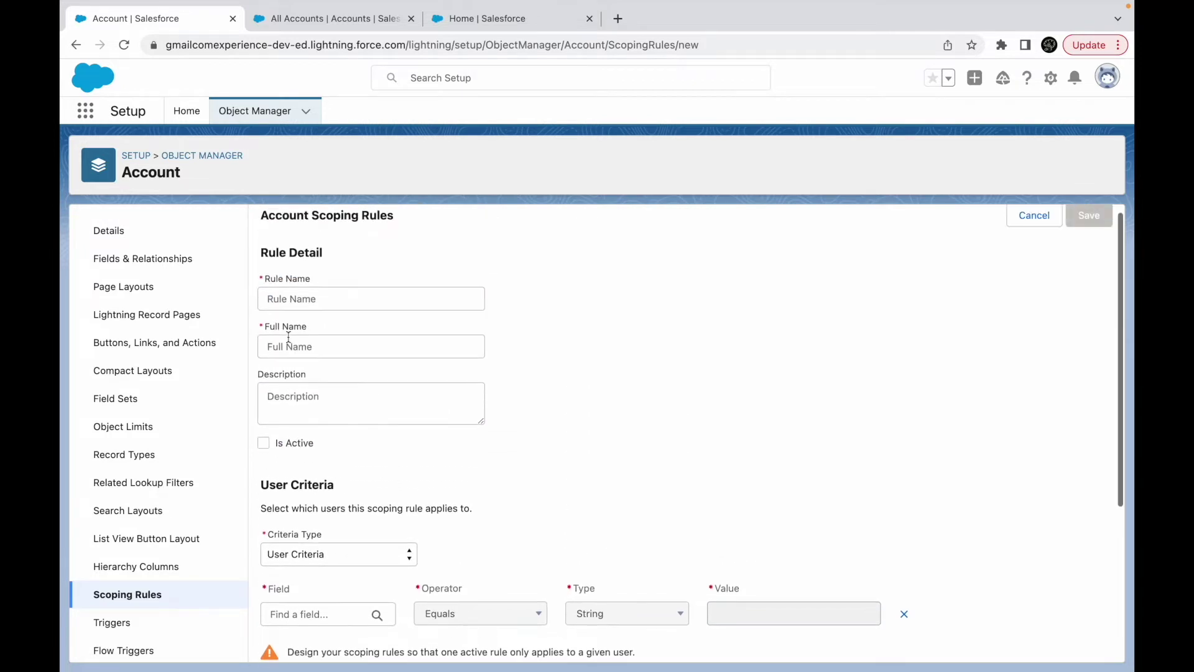
left_click(292, 301)
type("Scop")
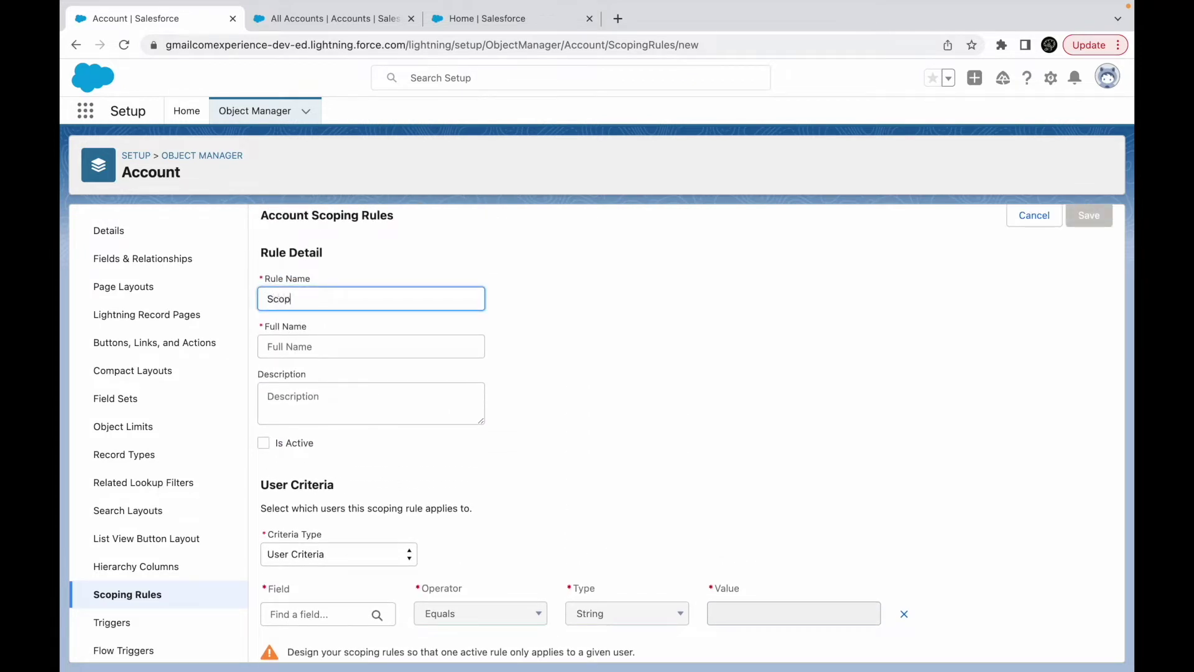
type("e Only Lead Source Web")
left_click(453, 332)
Set the user criteria to User Time Zone equals (GMT+05:00) Mawson Time.
scroll(576, 347, "down", 1)
scroll(576, 347, "down", 2)
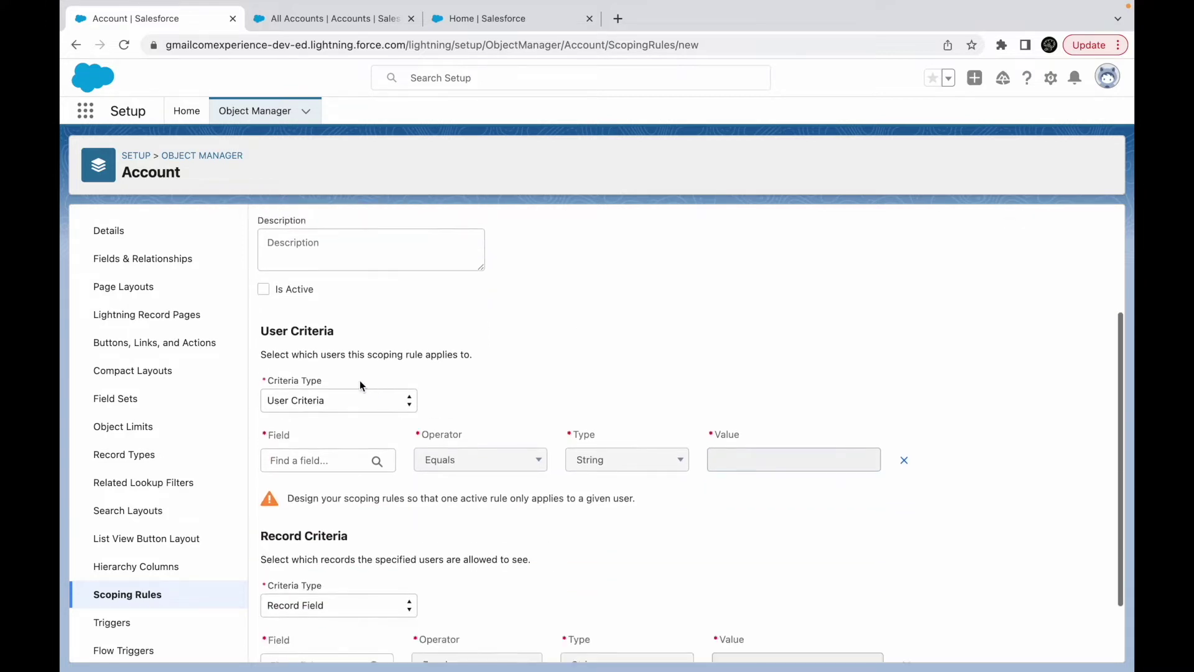
left_click(301, 466)
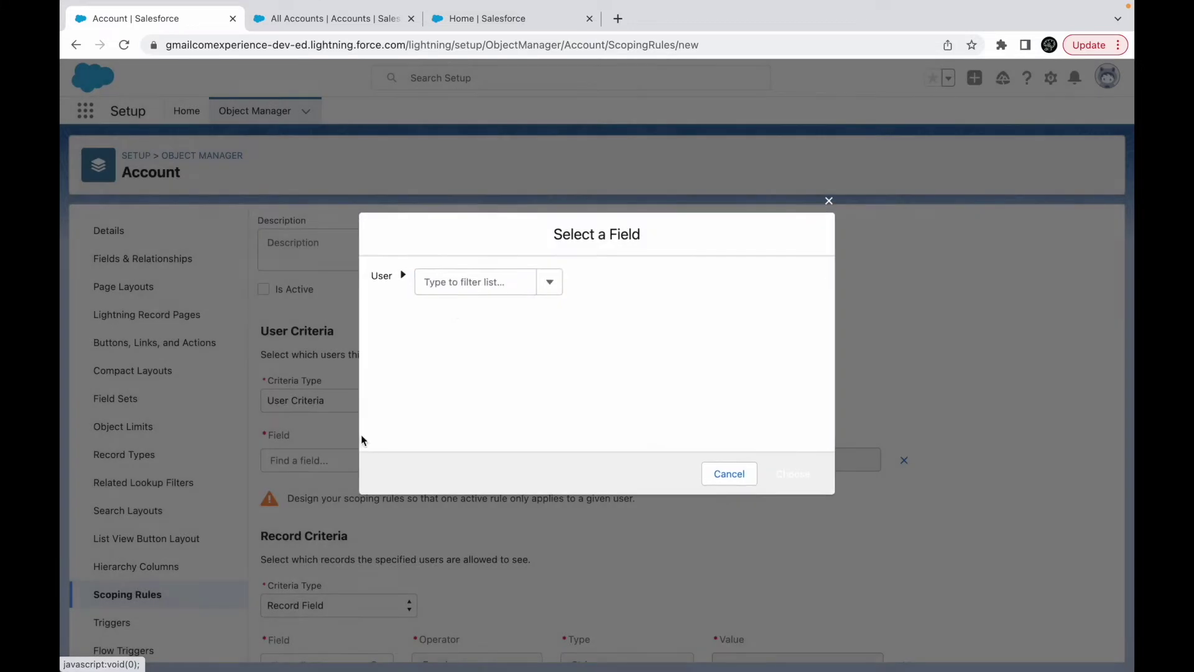
left_click(454, 282)
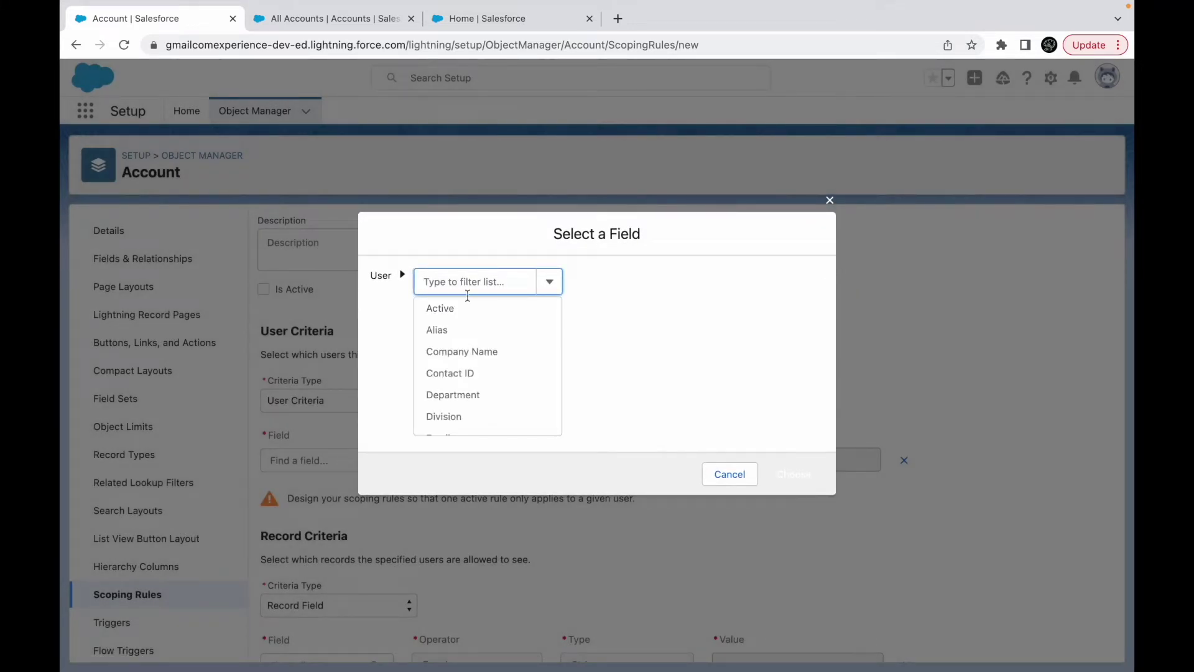
scroll(472, 342, "down", 4)
scroll(479, 355, "down", 5)
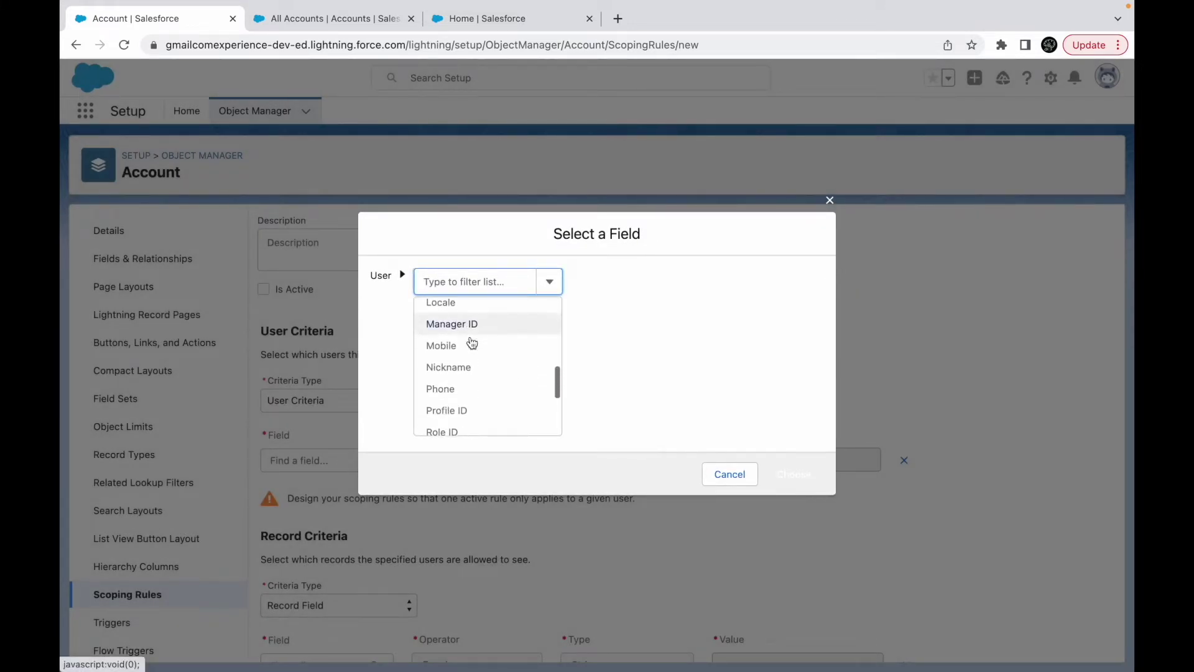
scroll(489, 366, "down", 3)
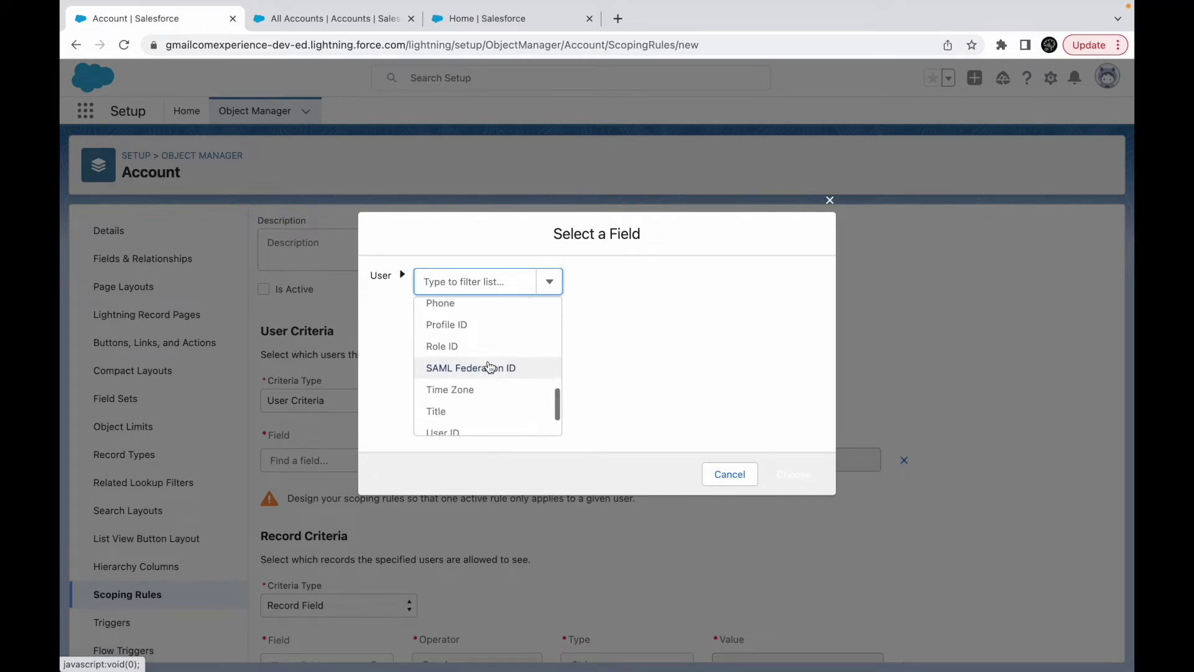
left_click(468, 342)
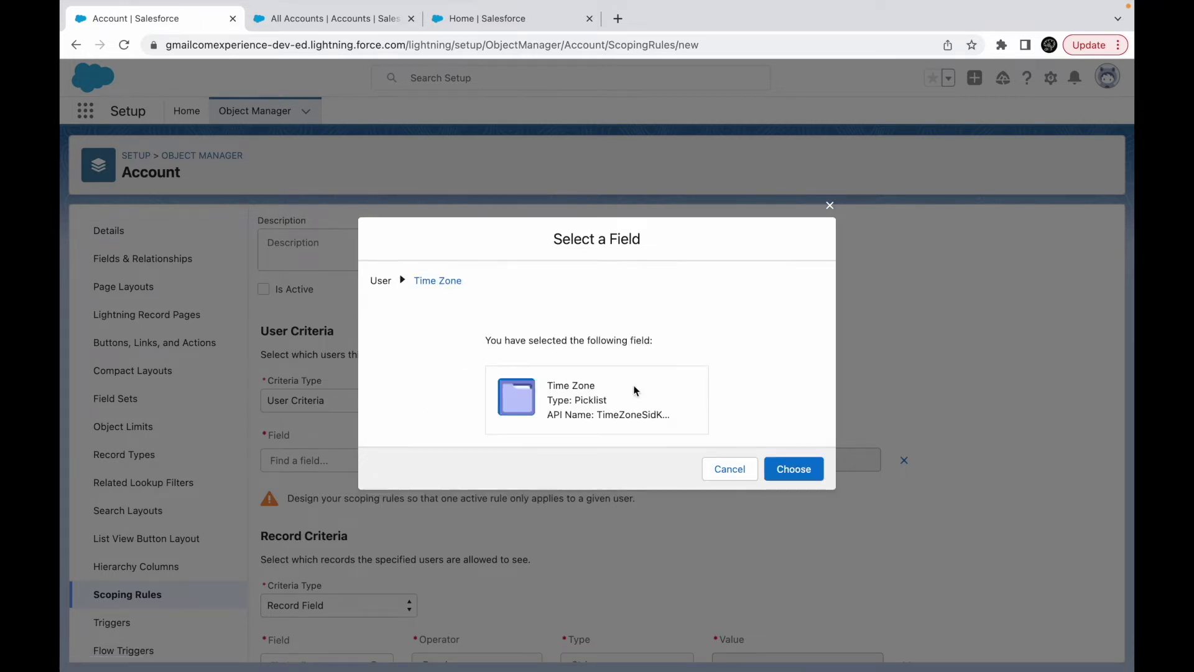
left_click(777, 471)
left_click(748, 461)
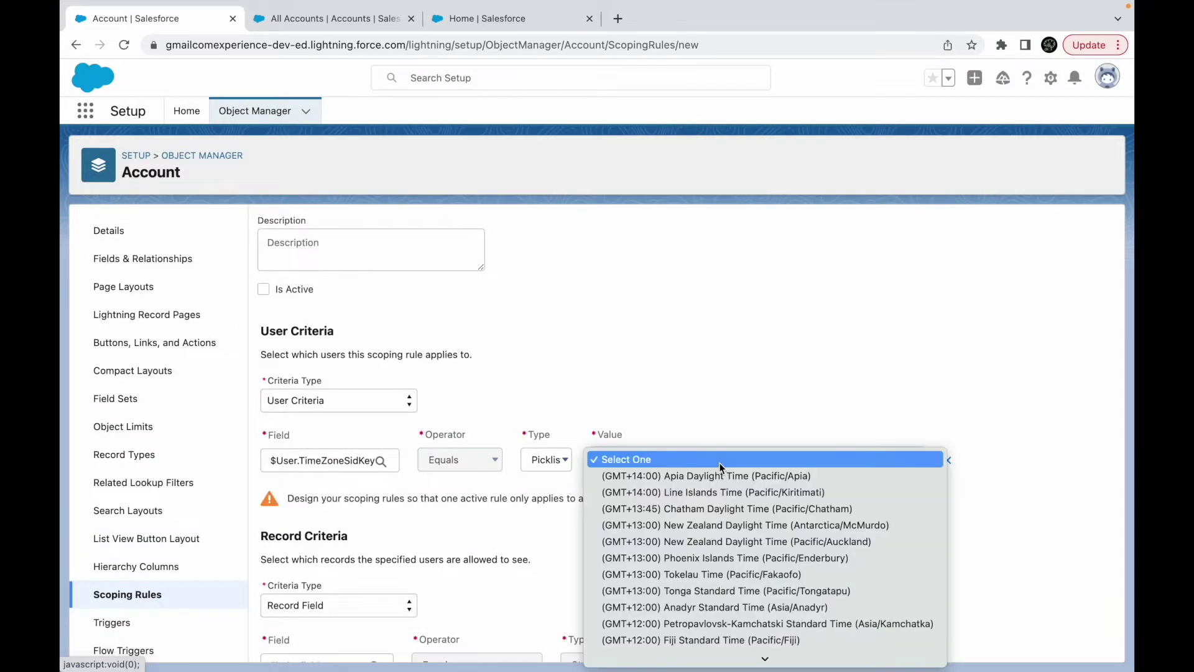
scroll(652, 560, "down", 10)
scroll(652, 560, "down", 20)
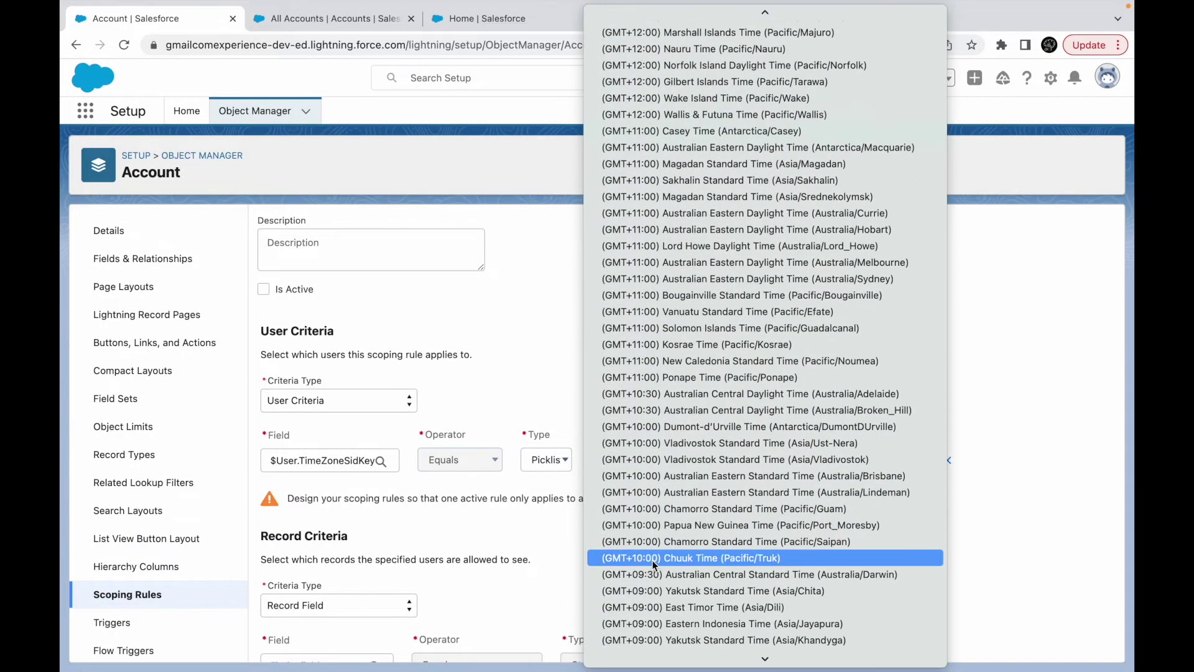
scroll(651, 559, "down", 1)
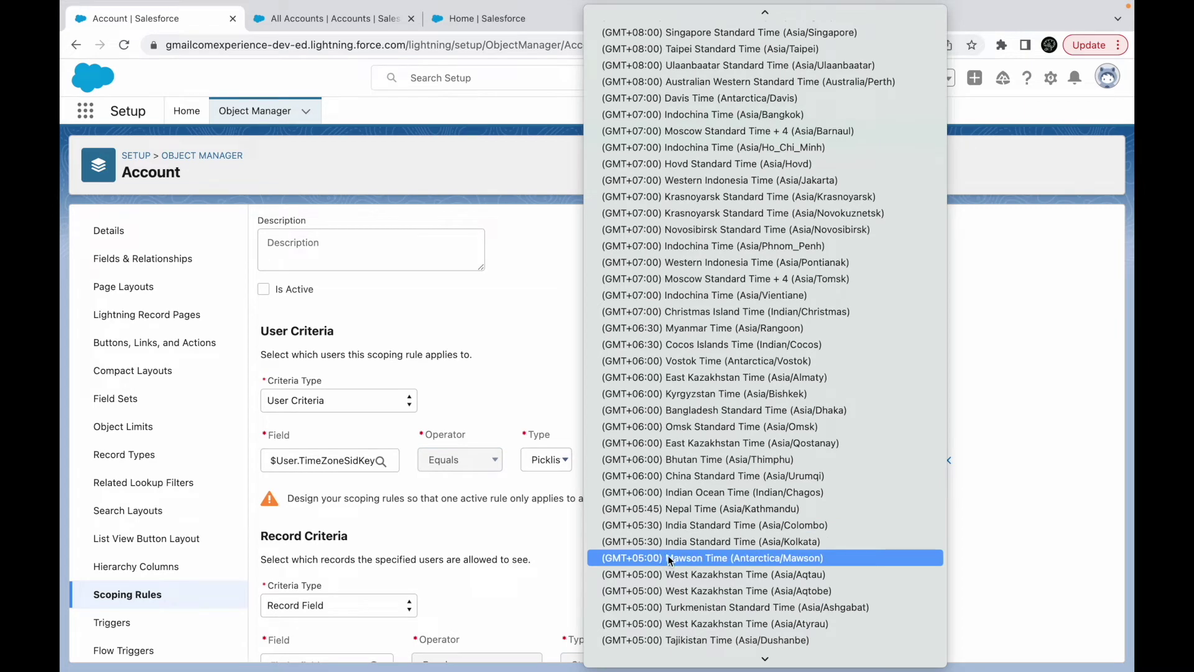
left_click(670, 559)
scroll(531, 559, "down", 2)
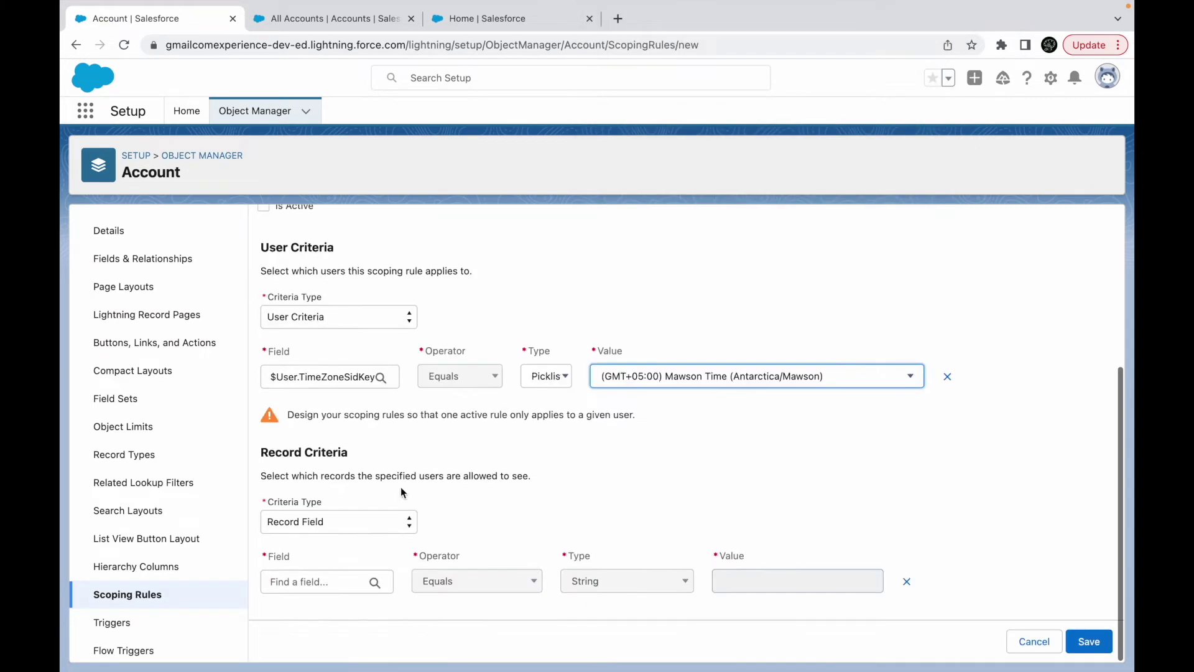
left_click(314, 580)
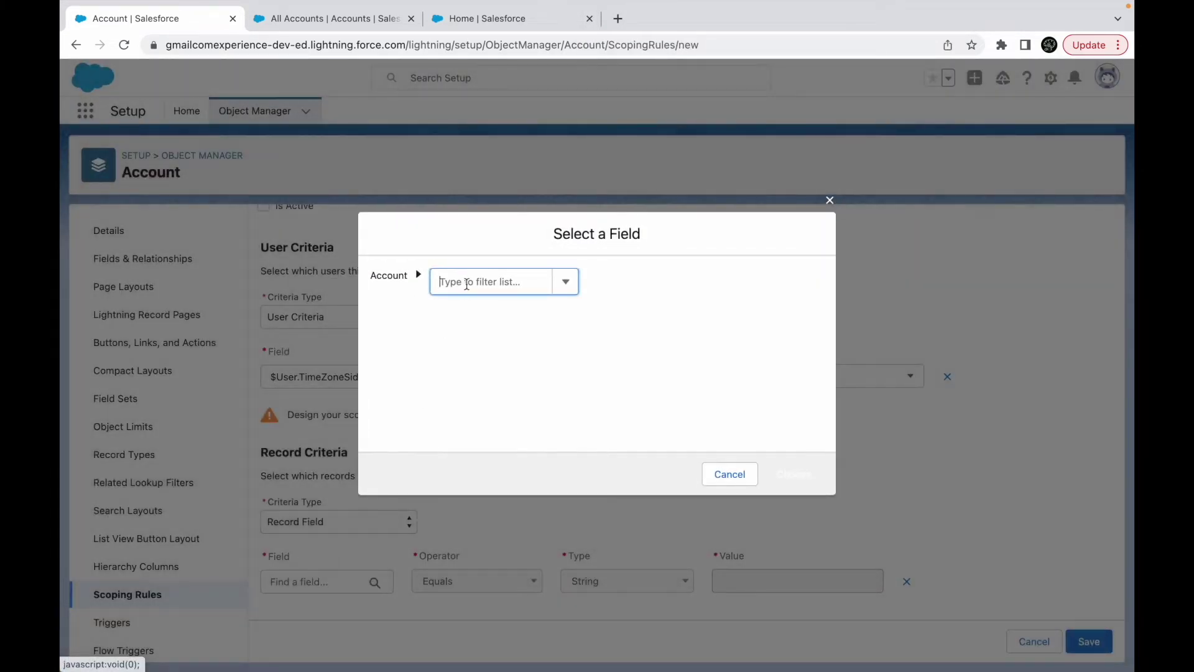
Set the record criteria to Account Rating equals Cold.
left_click(479, 277)
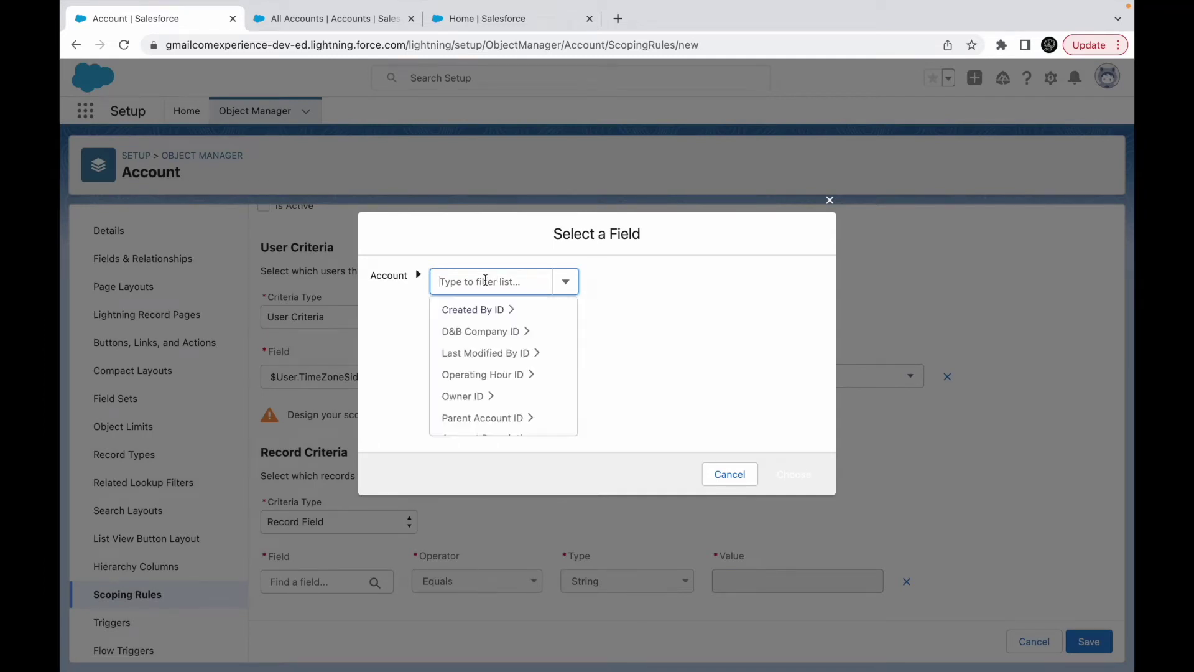
scroll(473, 422, "down", 1)
scroll(473, 423, "down", 4)
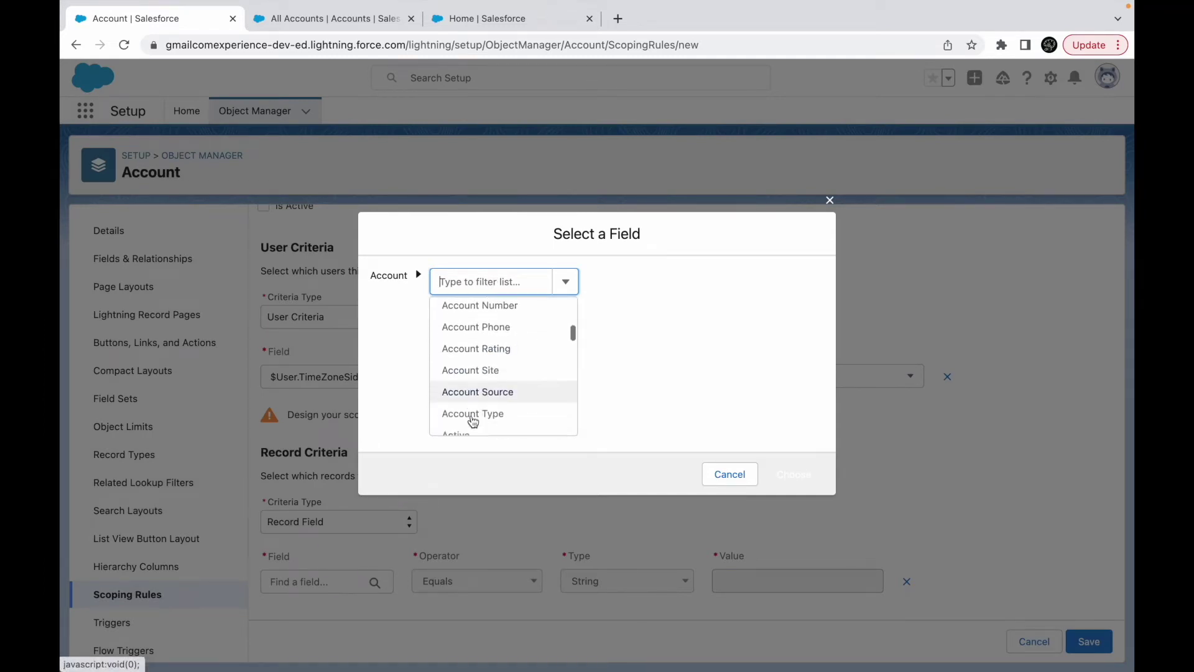
left_click(493, 308)
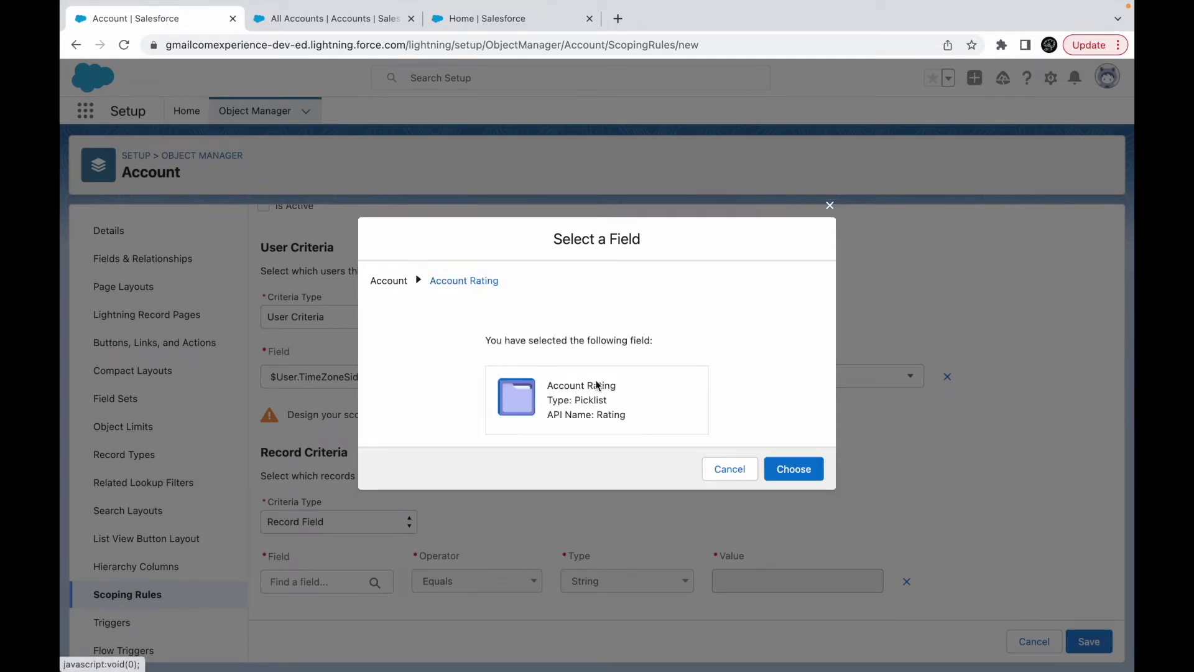
left_click(794, 474)
left_click(837, 573)
left_click(789, 630)
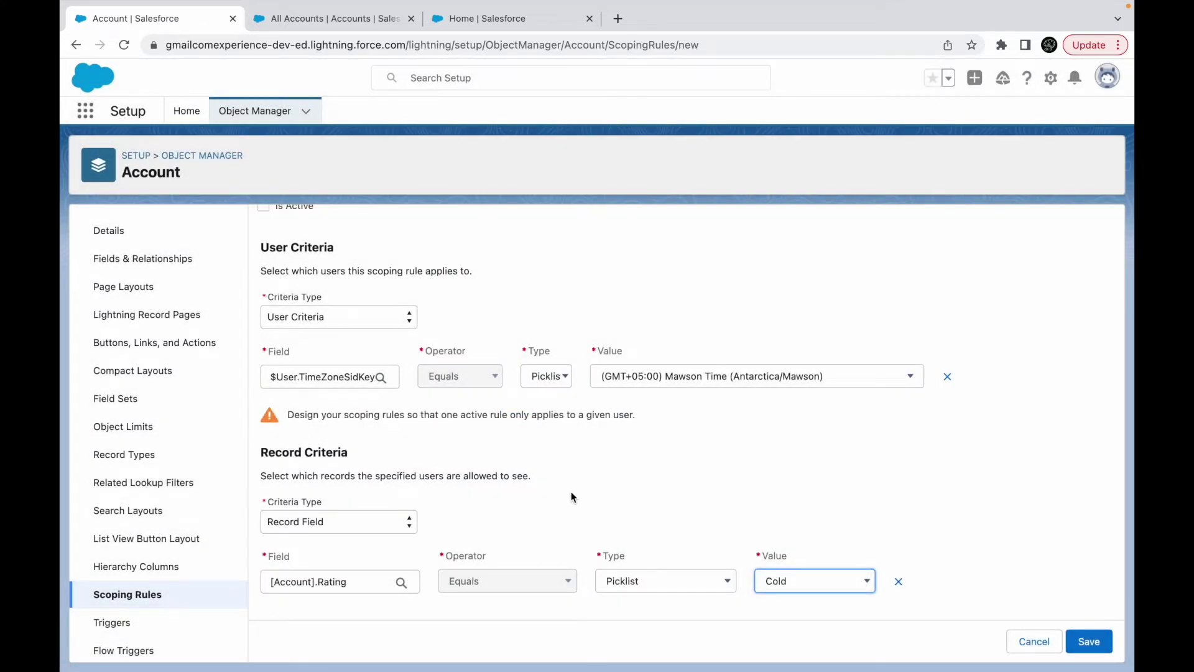
left_click(546, 376)
left_click(640, 450)
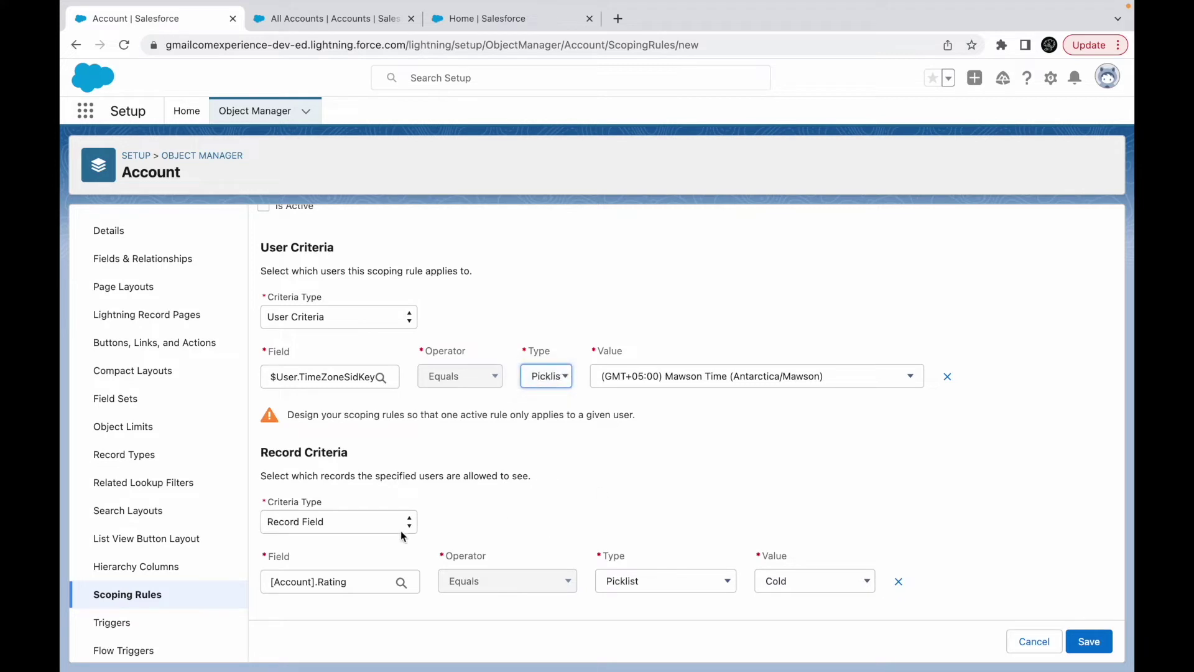
Mark the scoping rule as active and save it.
scroll(373, 390, "up", 3)
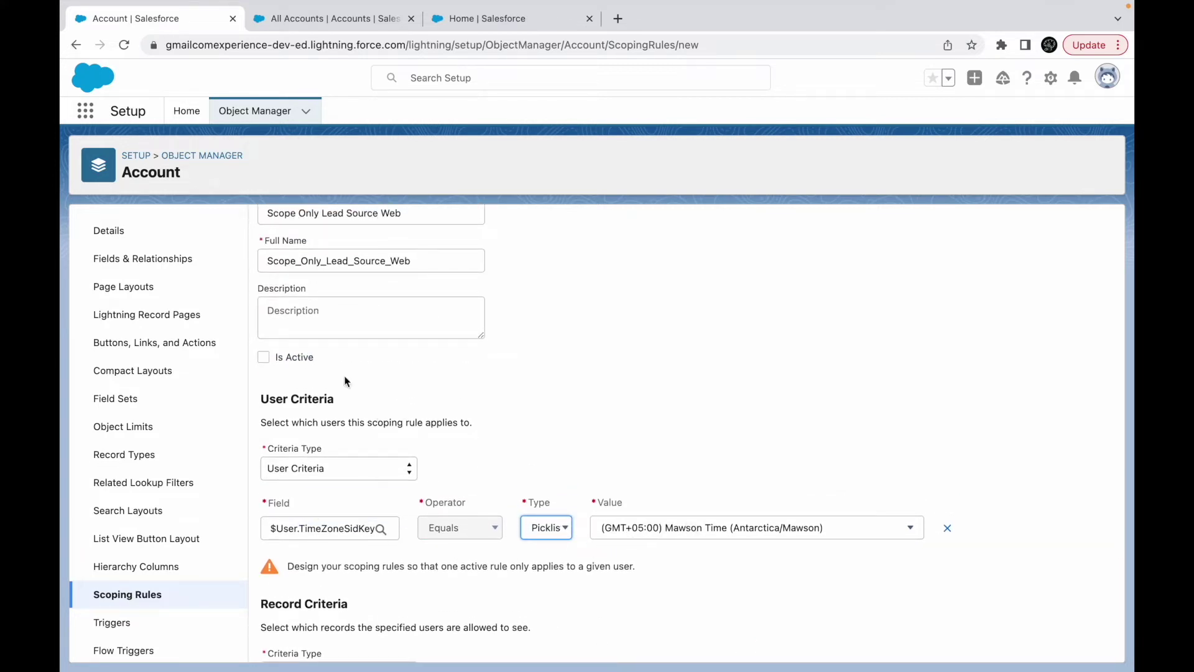
left_click(263, 357)
scroll(573, 550, "down", 3)
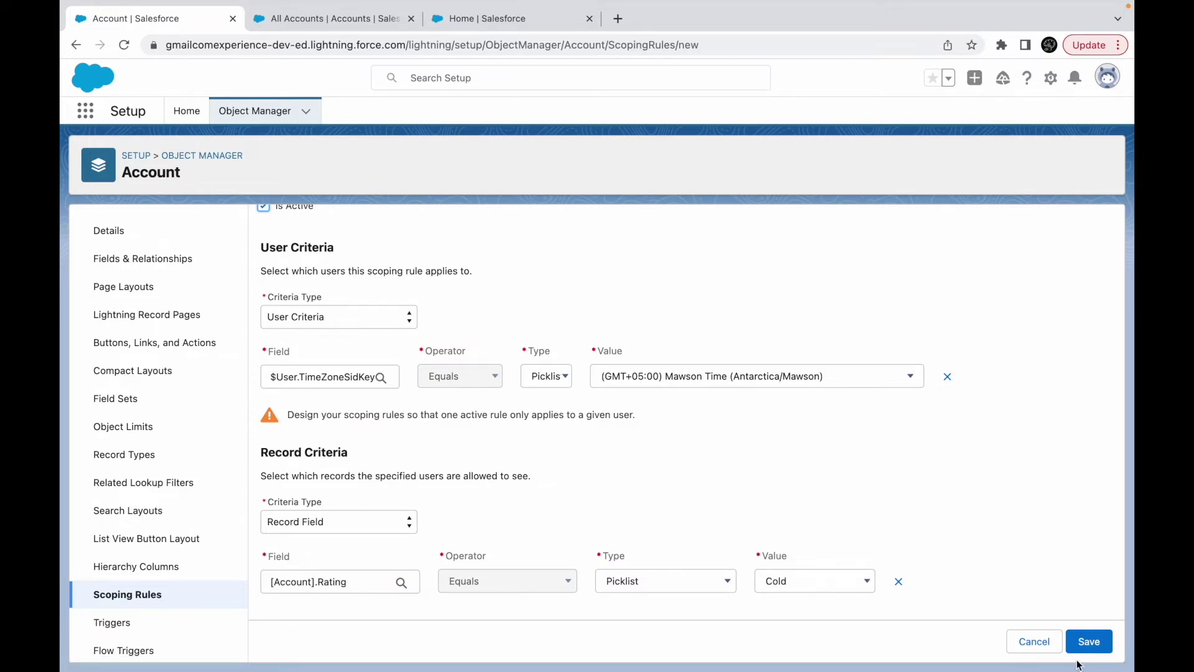
left_click(1089, 642)
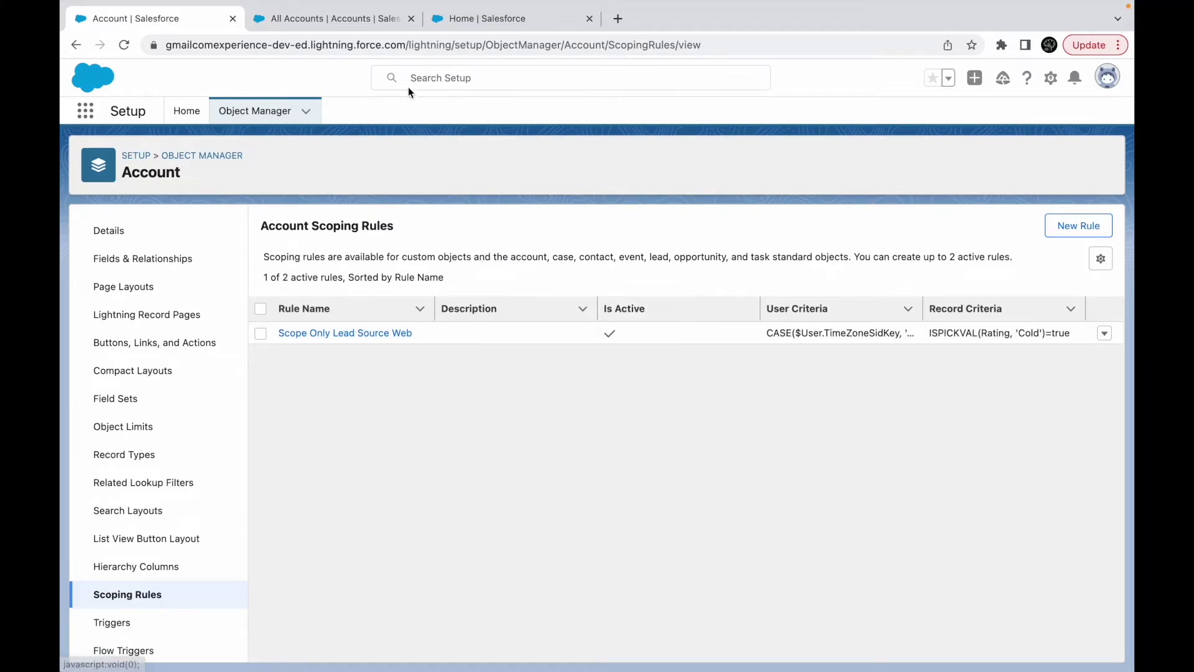
In the Setup tab, find 'users' in Quick Find and open the Users list.
left_click(373, 19)
left_click(489, 23)
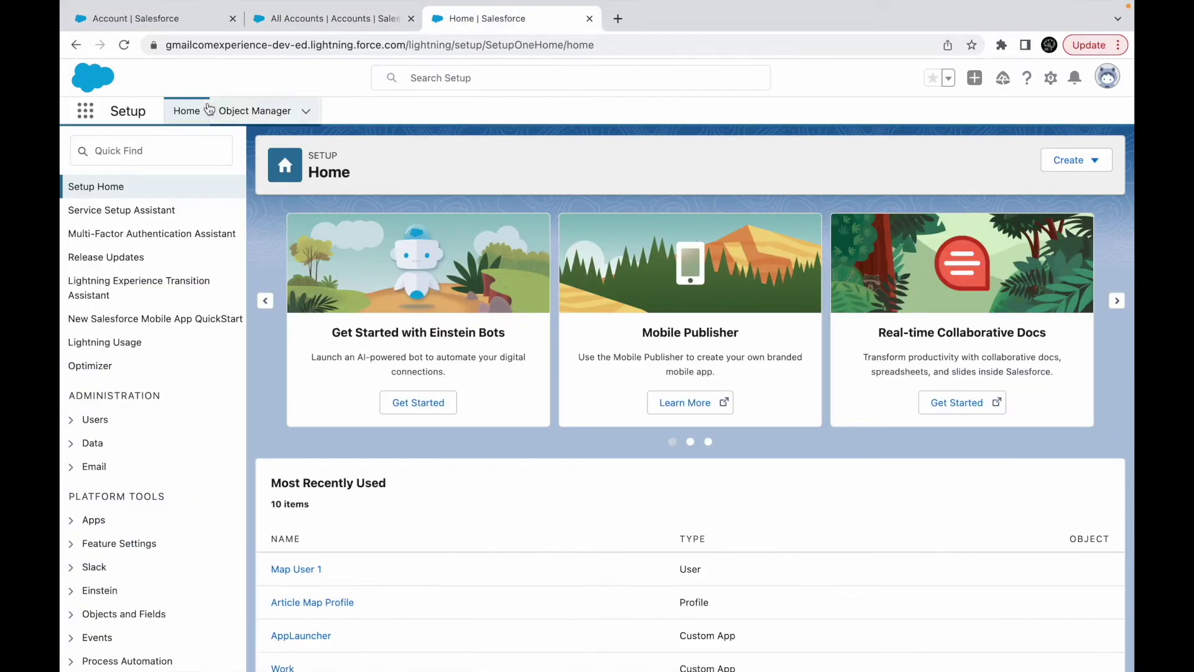
left_click(168, 151)
type("users")
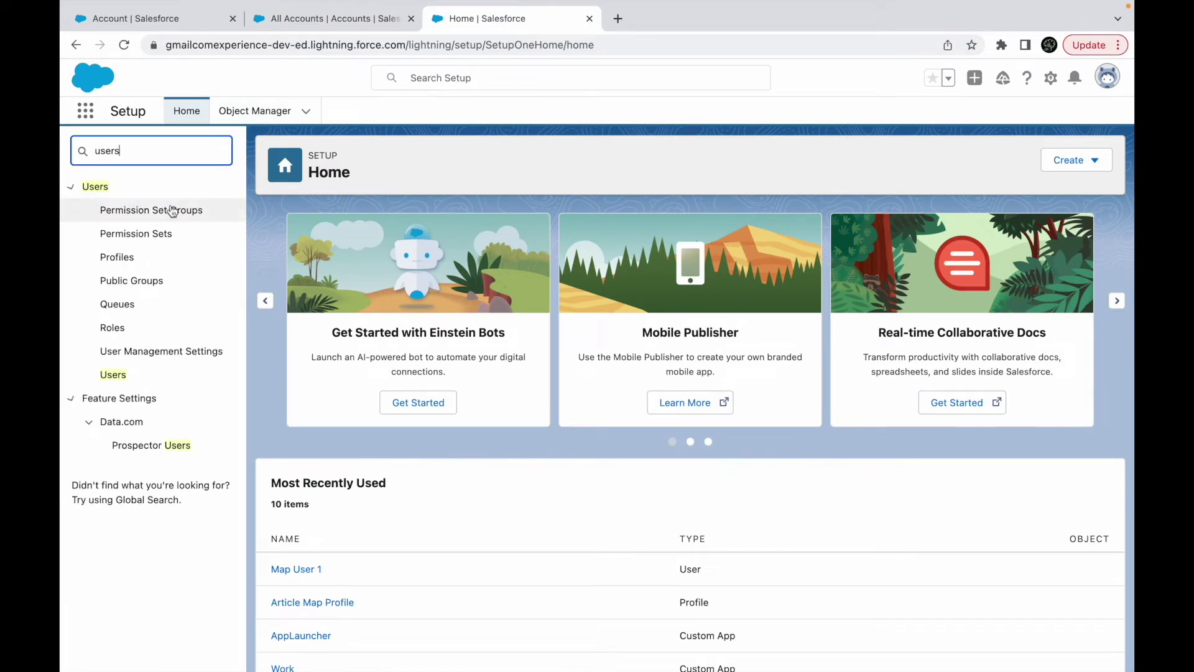
left_click(113, 375)
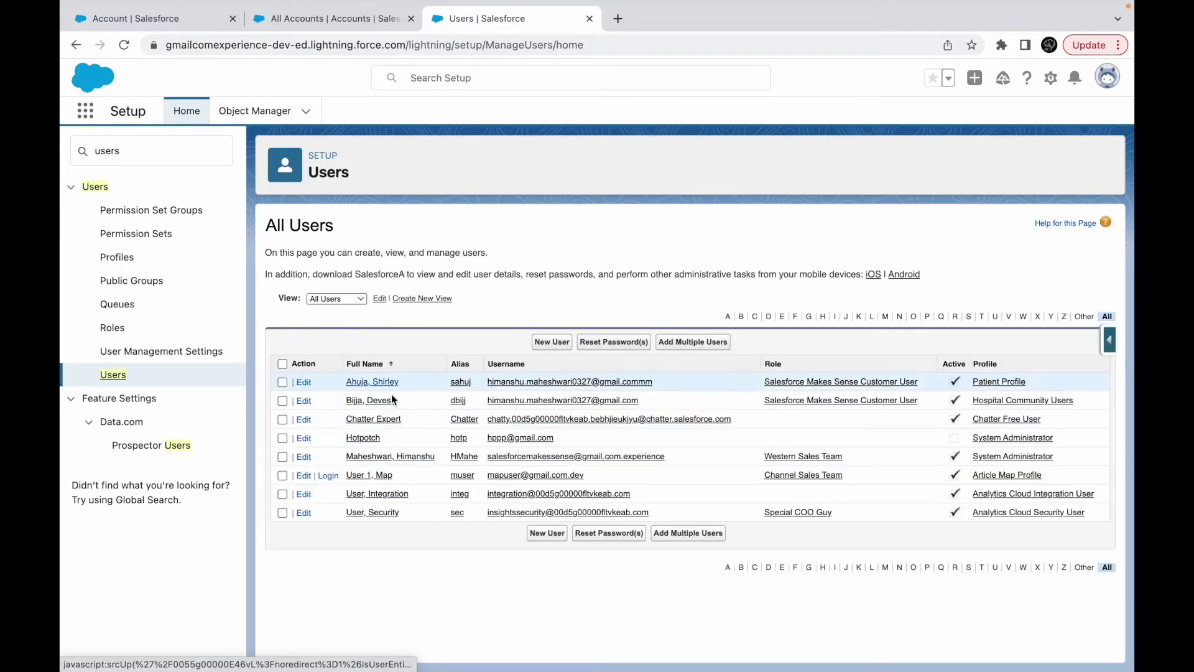
Change the test user's time zone to (GMT+05:00) Mawson Time and save.
left_click(303, 478)
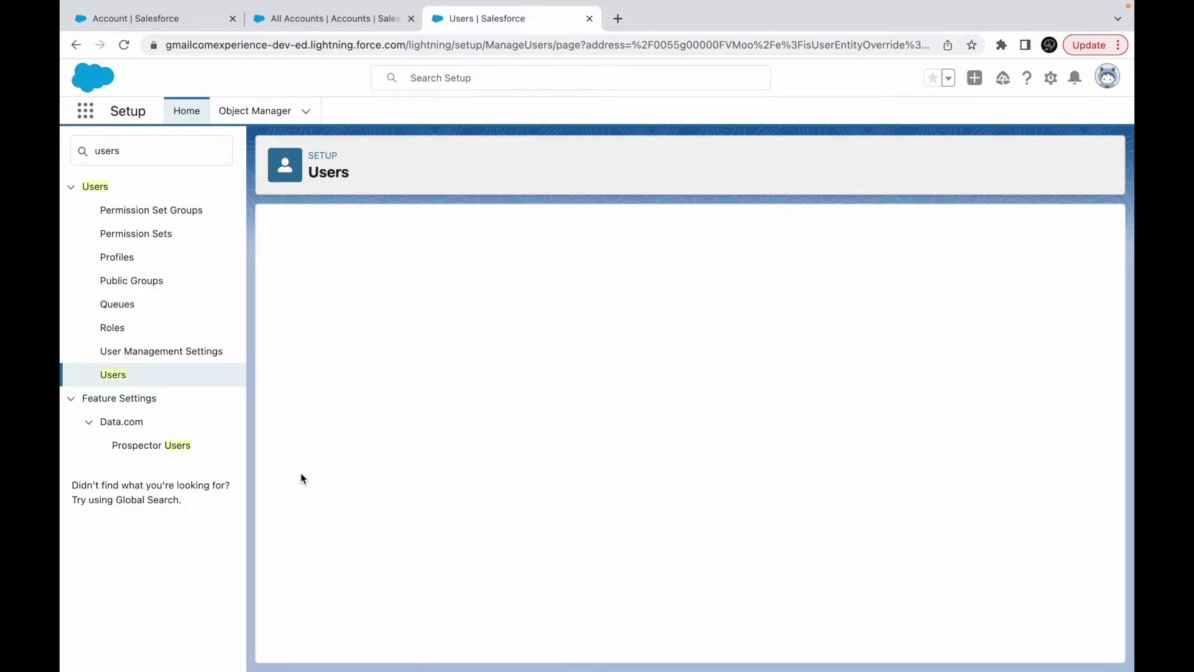
scroll(667, 464, "down", 5)
scroll(668, 457, "down", 5)
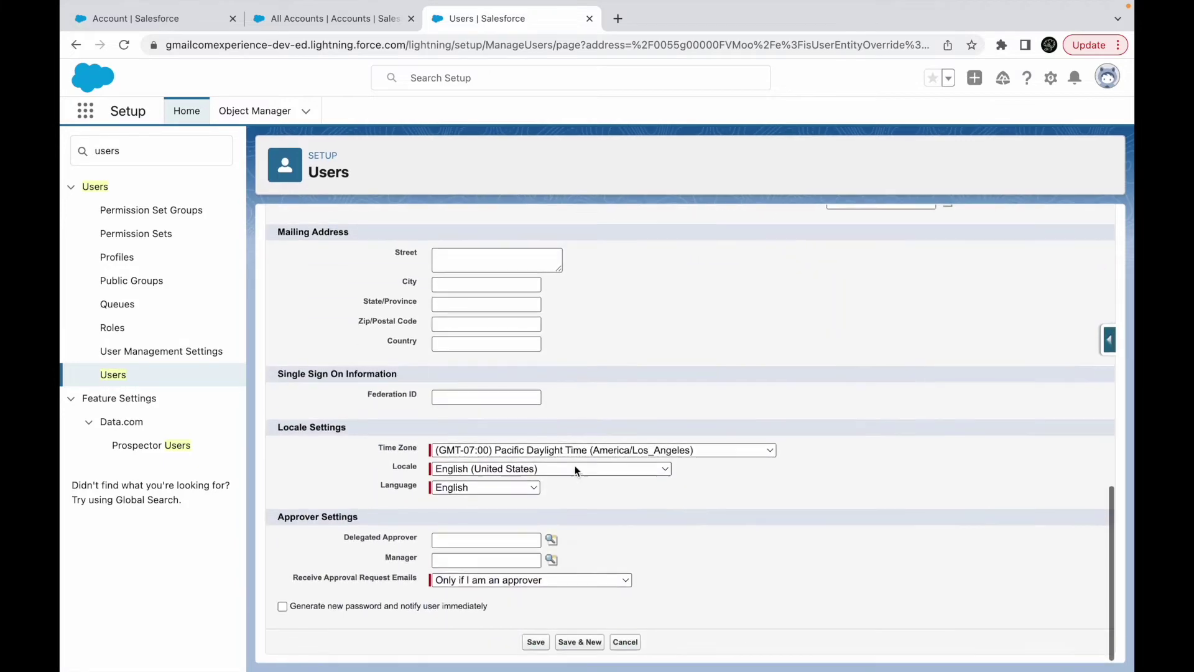
left_click(554, 453)
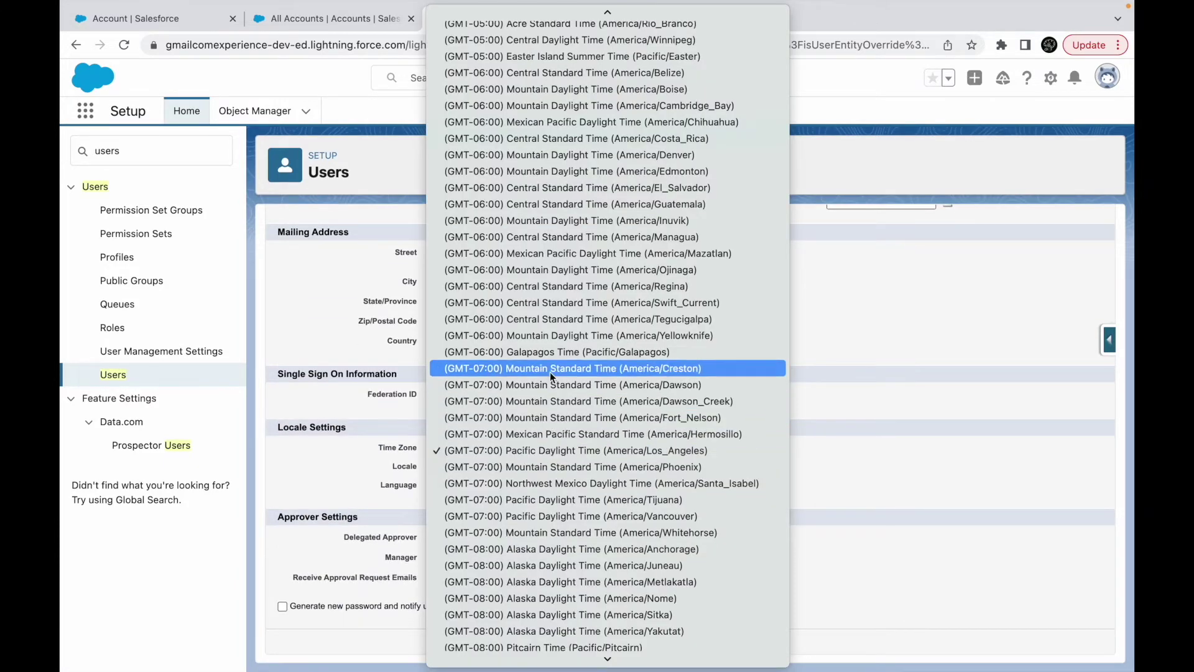
scroll(550, 371, "up", 10)
scroll(549, 372, "up", 20)
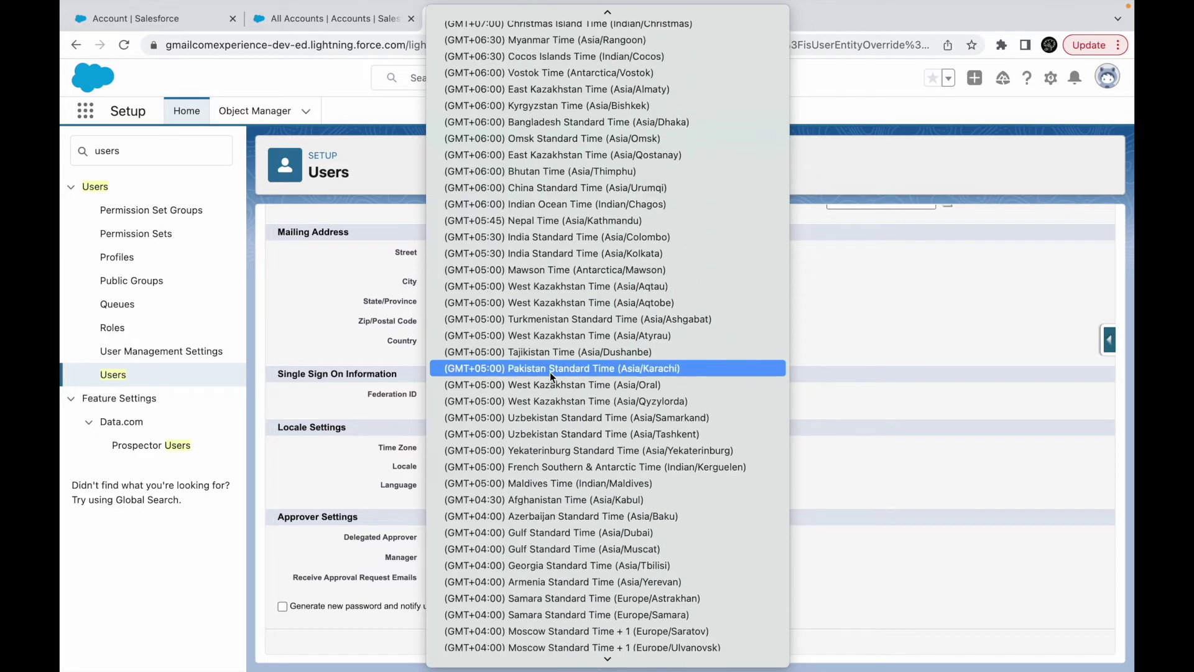
left_click(547, 271)
left_click(531, 644)
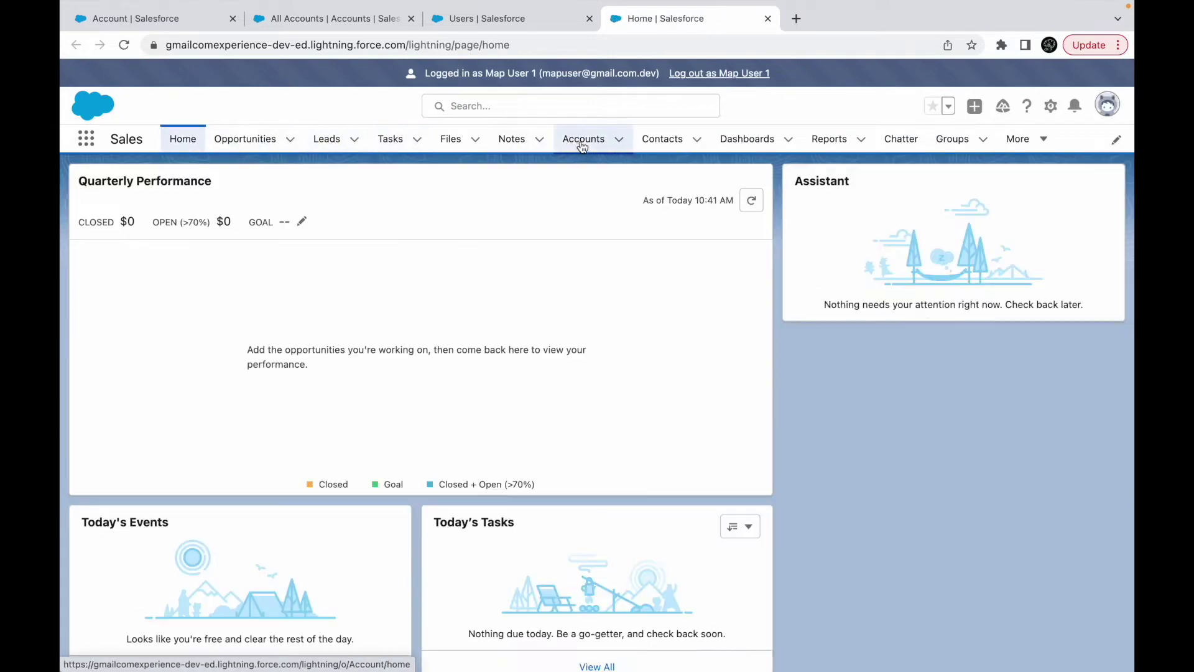
As the test user, open the All Accounts view and toggle its filters panel.
left_click(582, 140)
left_click(134, 200)
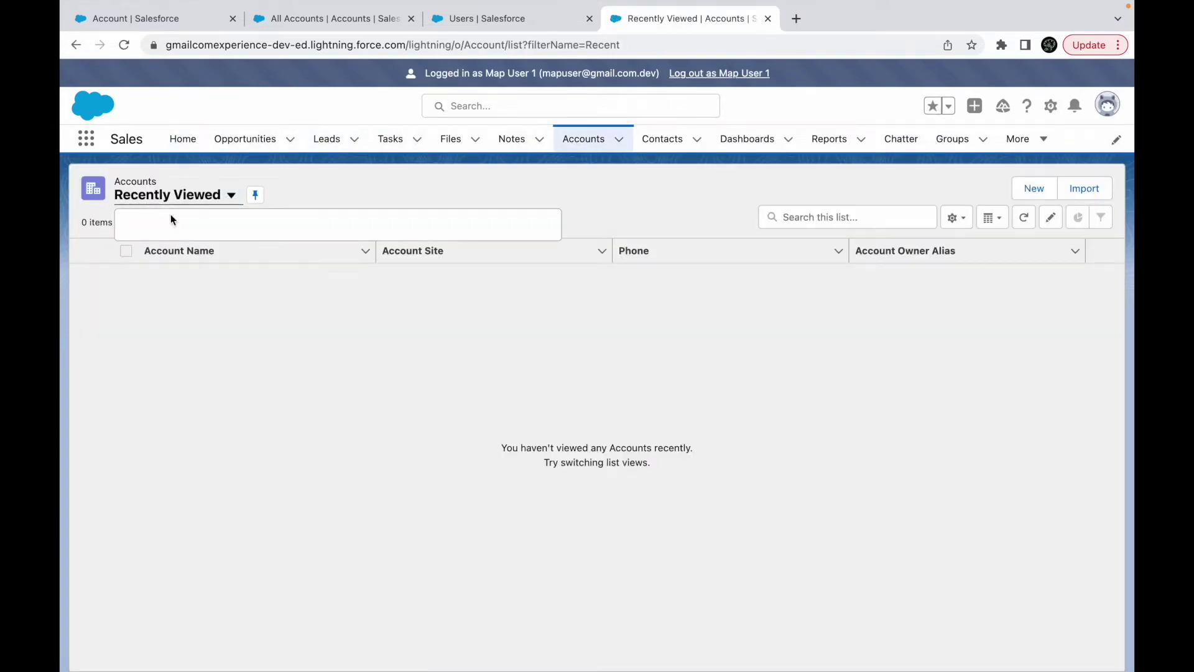
left_click(155, 248)
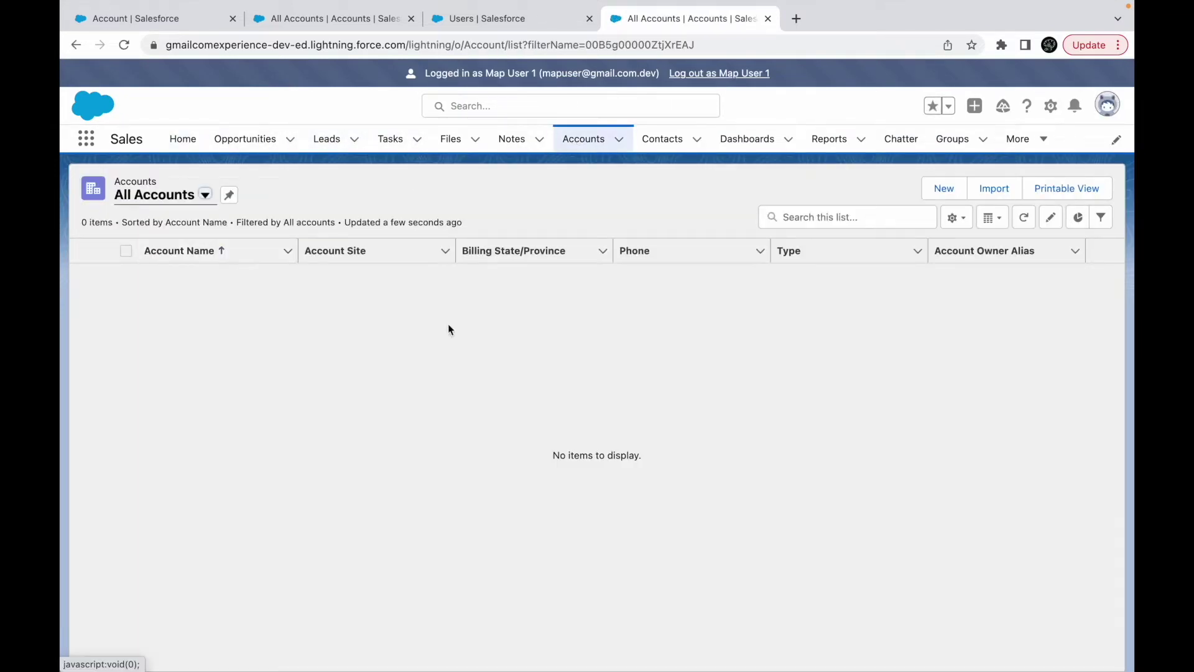
left_click(1099, 221)
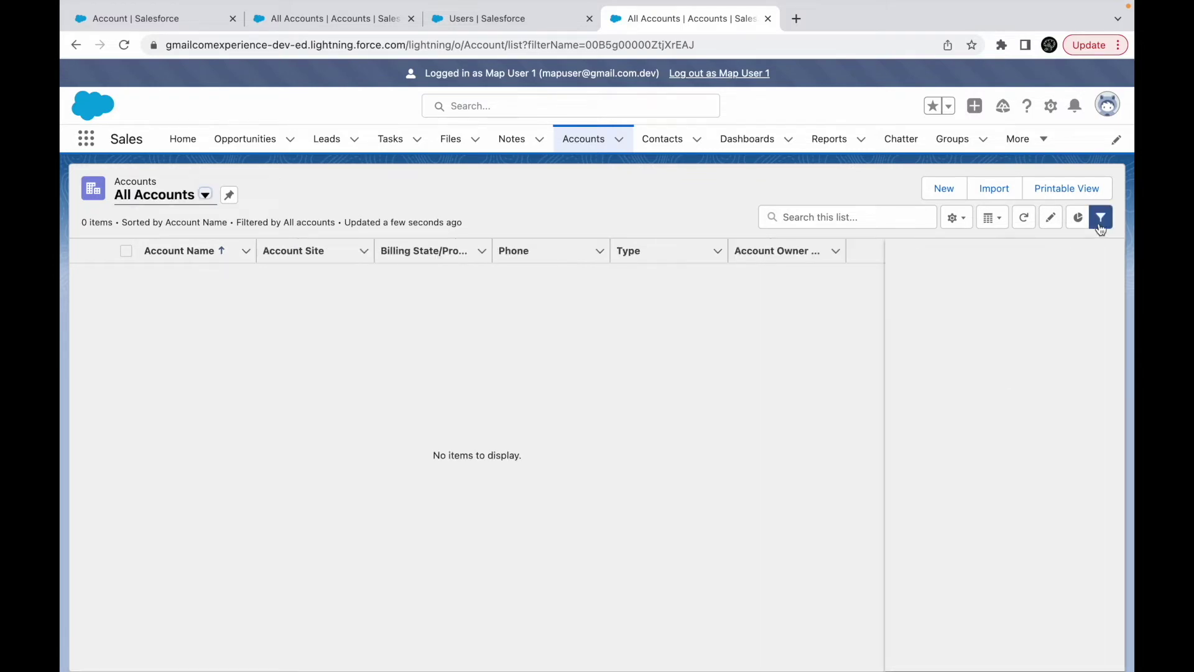
left_click(1106, 257)
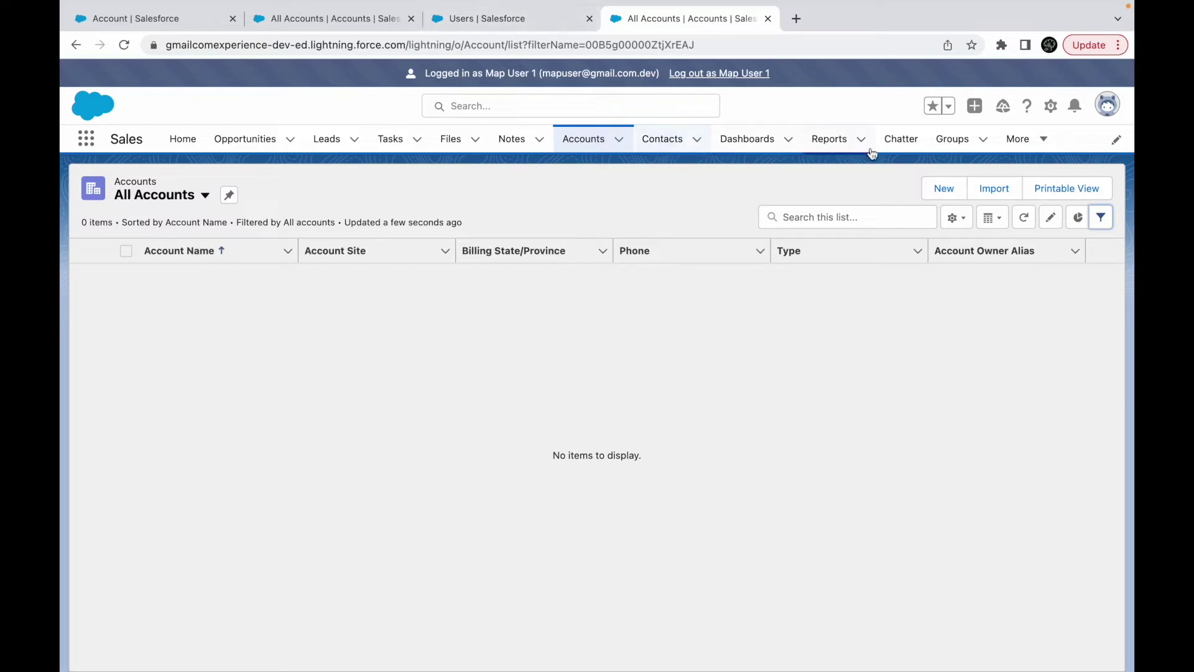
Log out the test user, log back in as administrator, and view All Accounts.
left_click(757, 80)
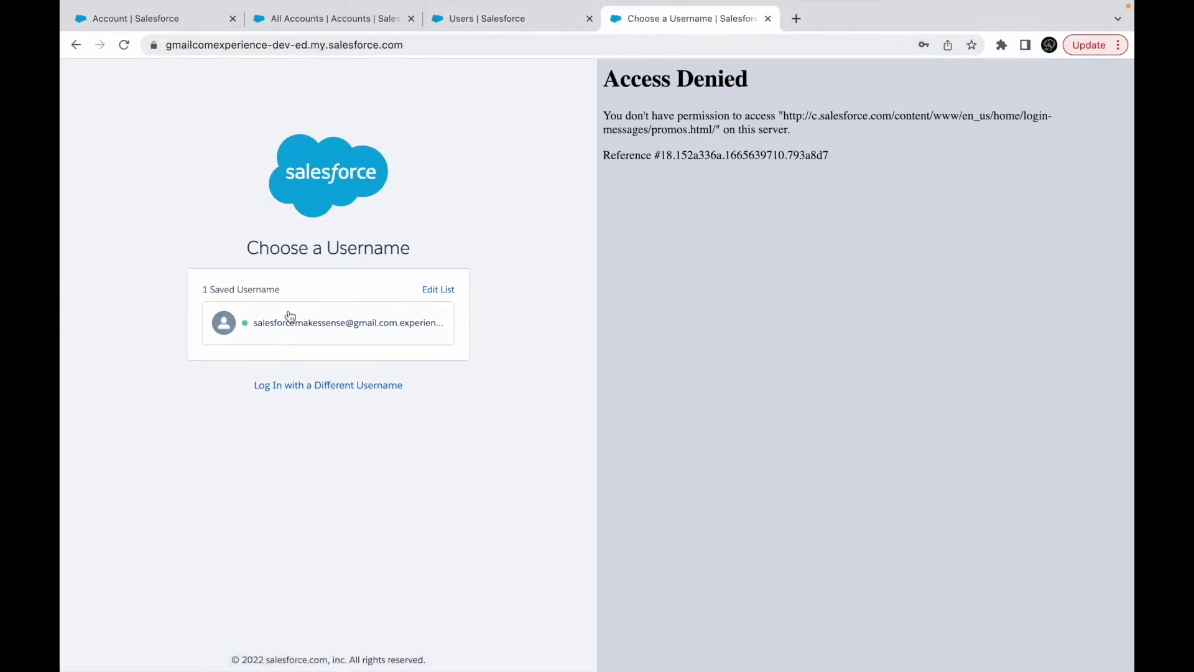
left_click(280, 336)
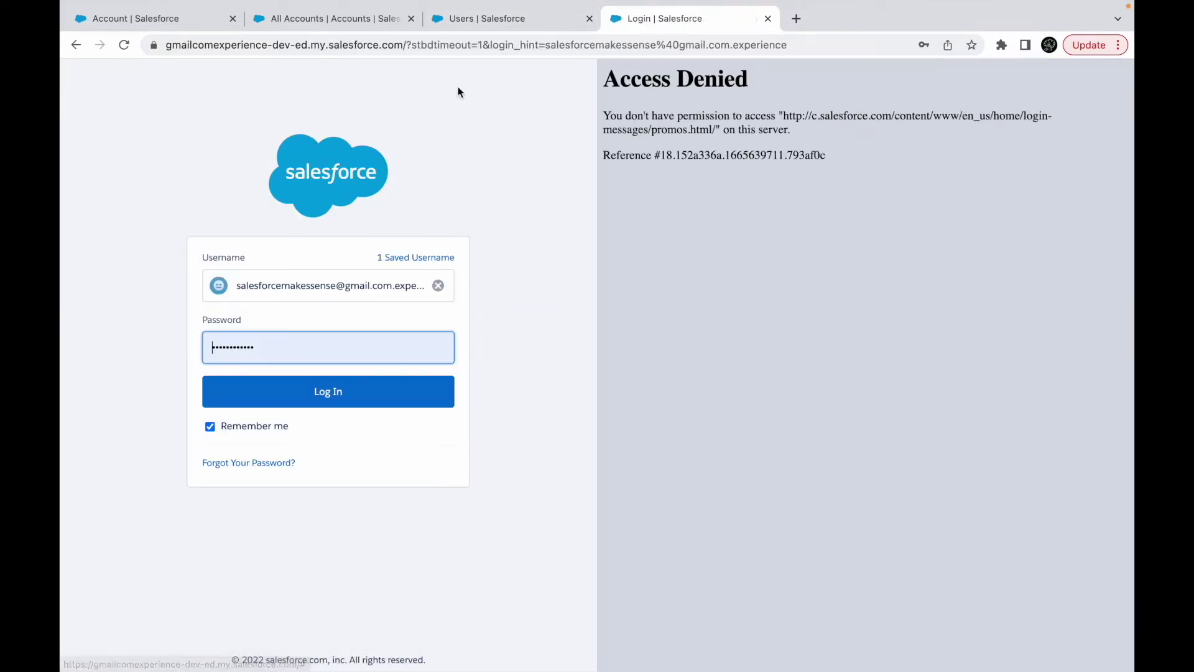
left_click(298, 406)
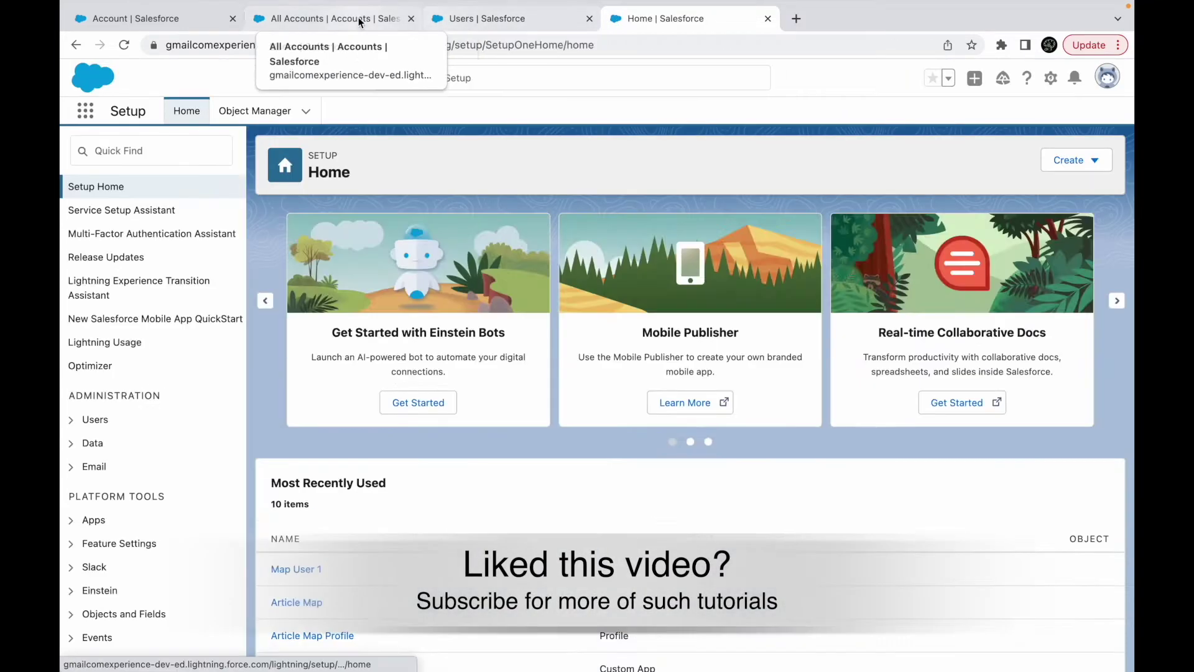
left_click(359, 22)
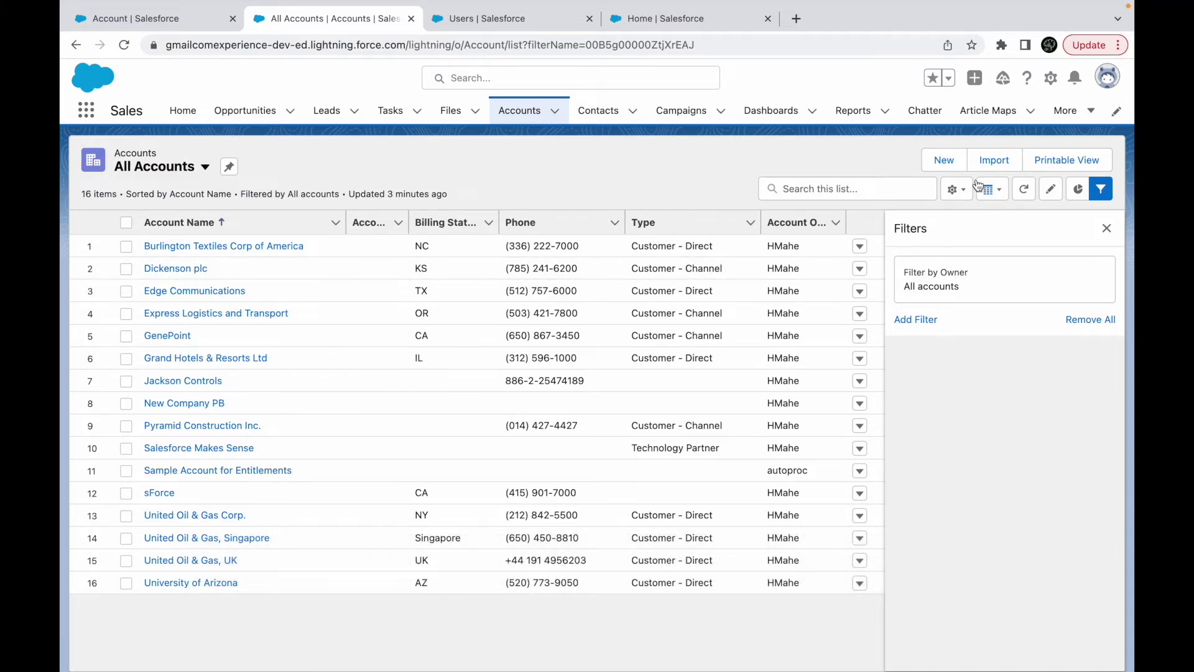
Add a Rating column to the All Accounts list view.
left_click(961, 196)
left_click(878, 373)
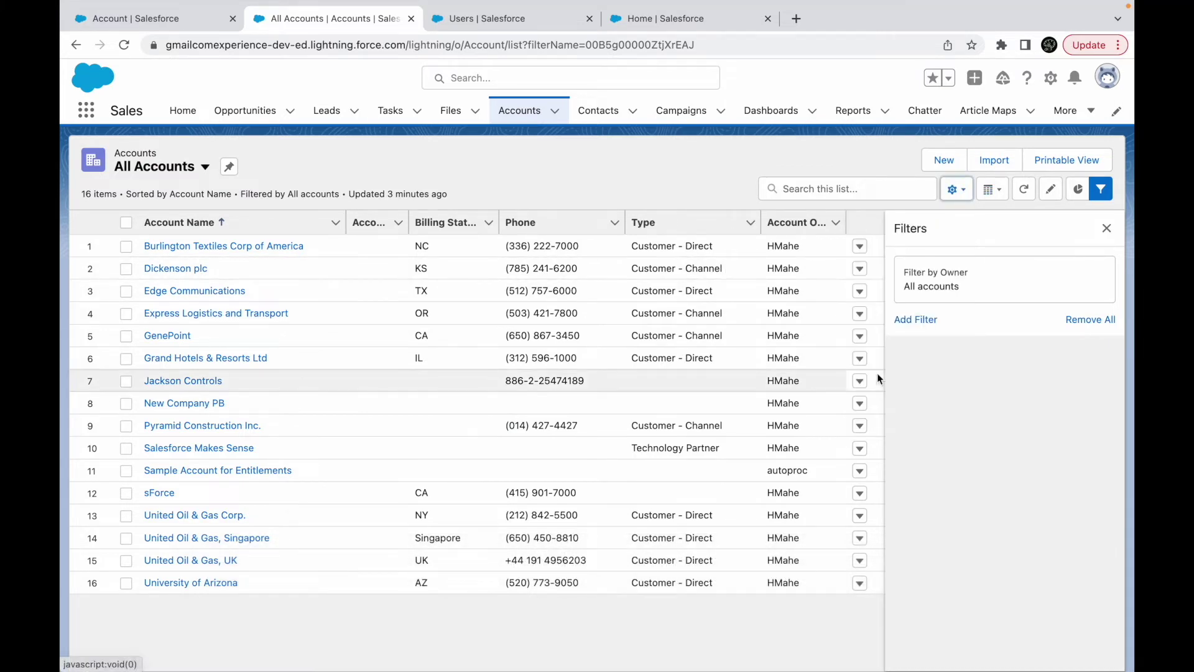
scroll(454, 389, "down", 5)
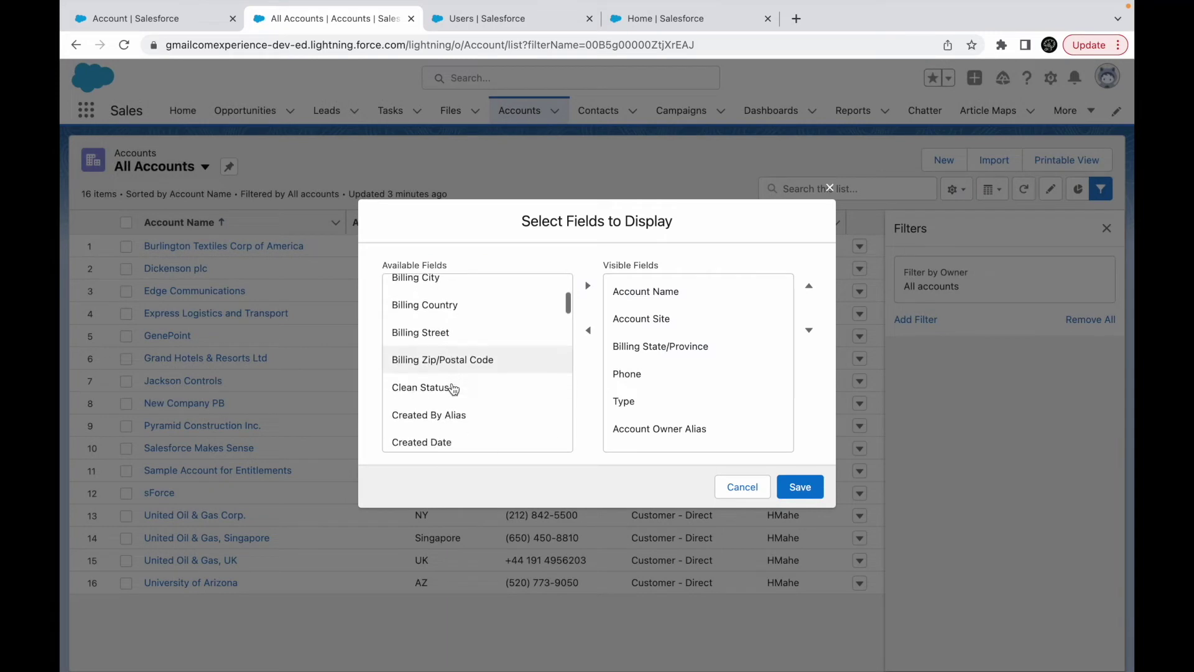
scroll(454, 389, "down", 10)
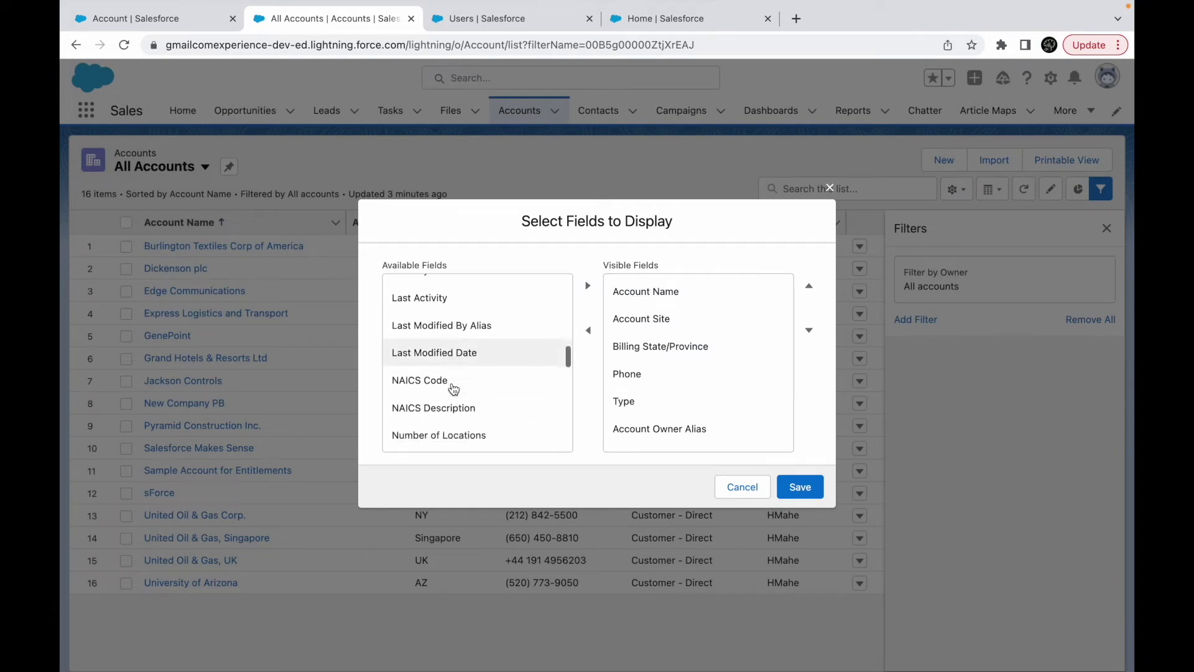
scroll(454, 388, "down", 3)
left_click(454, 389)
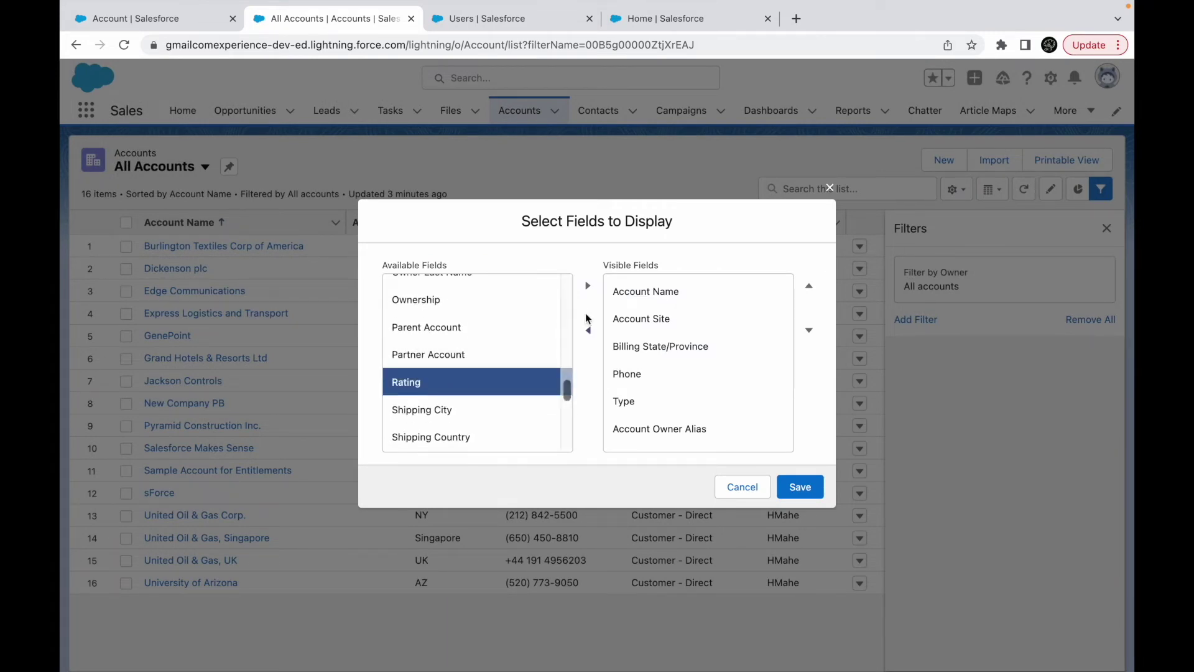
left_click(588, 286)
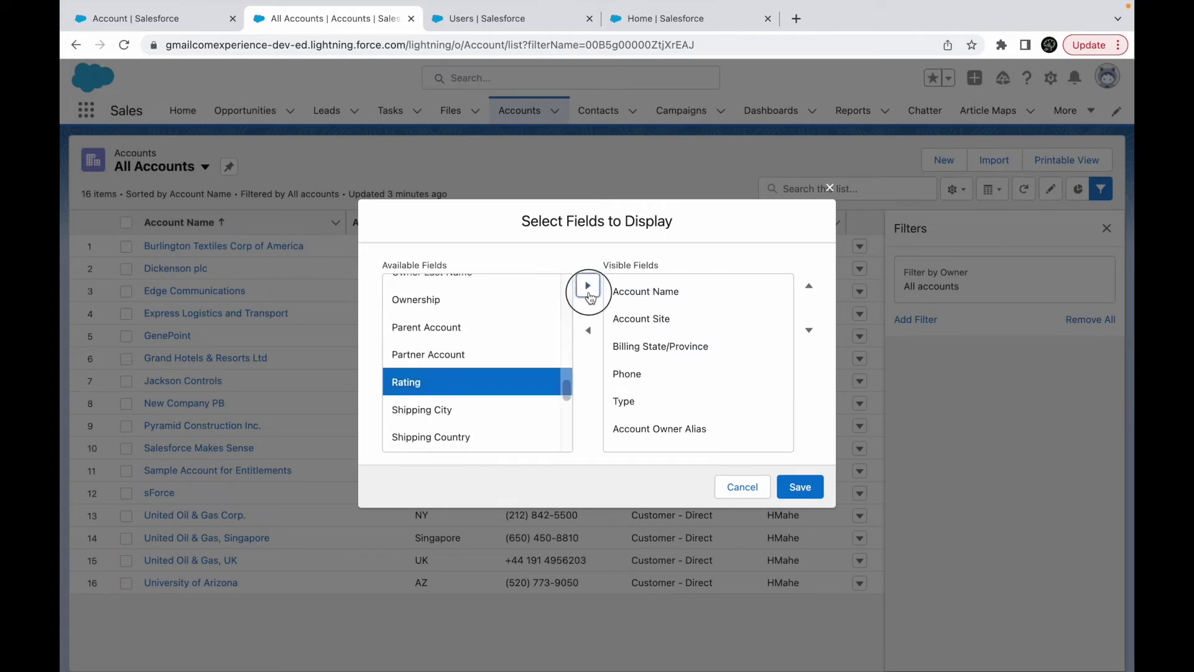
left_click(800, 489)
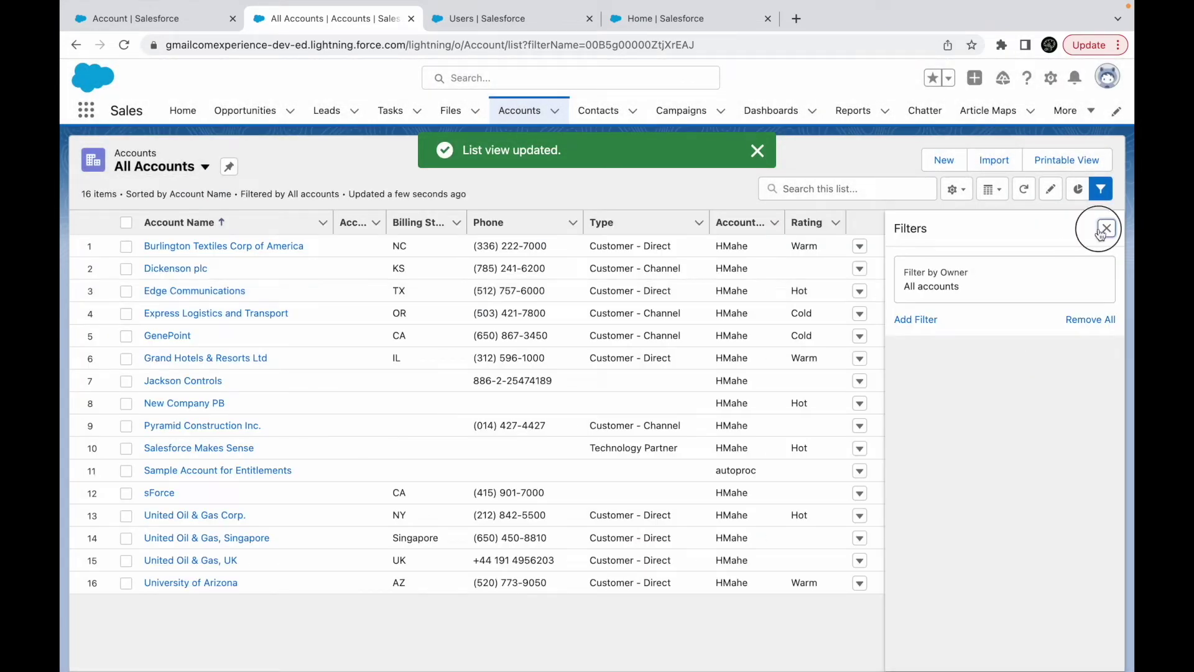
Save the list filter with Filter by Owner set to Filter by scope, then show All Users.
left_click(1105, 229)
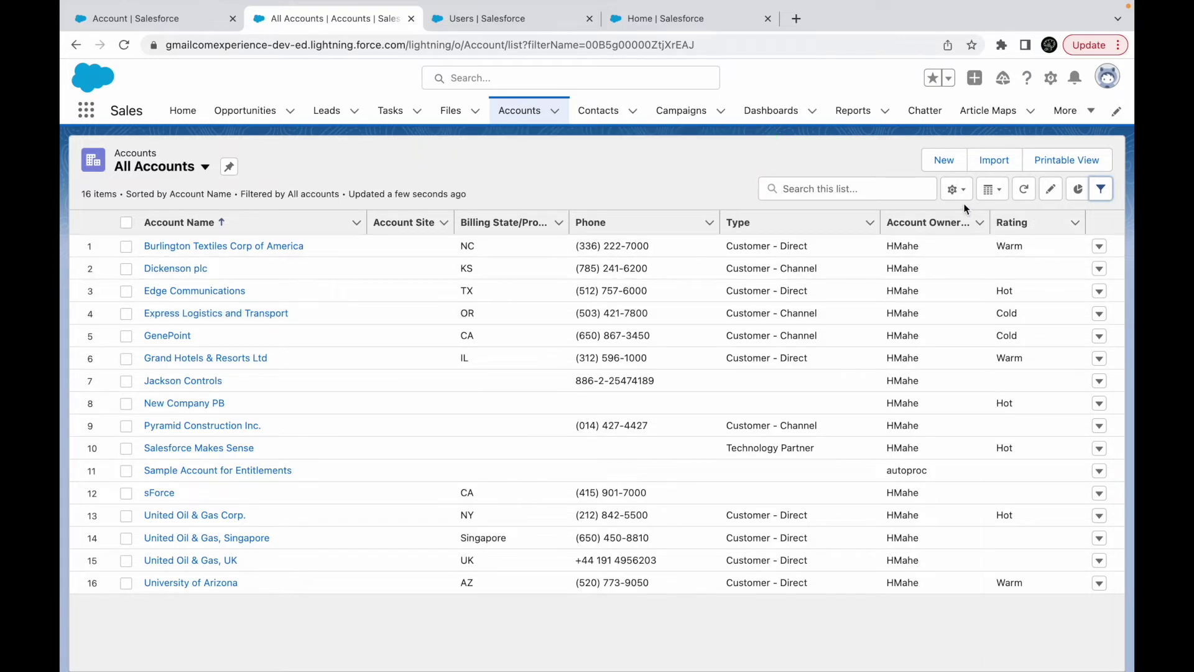
left_click(1101, 197)
left_click(926, 286)
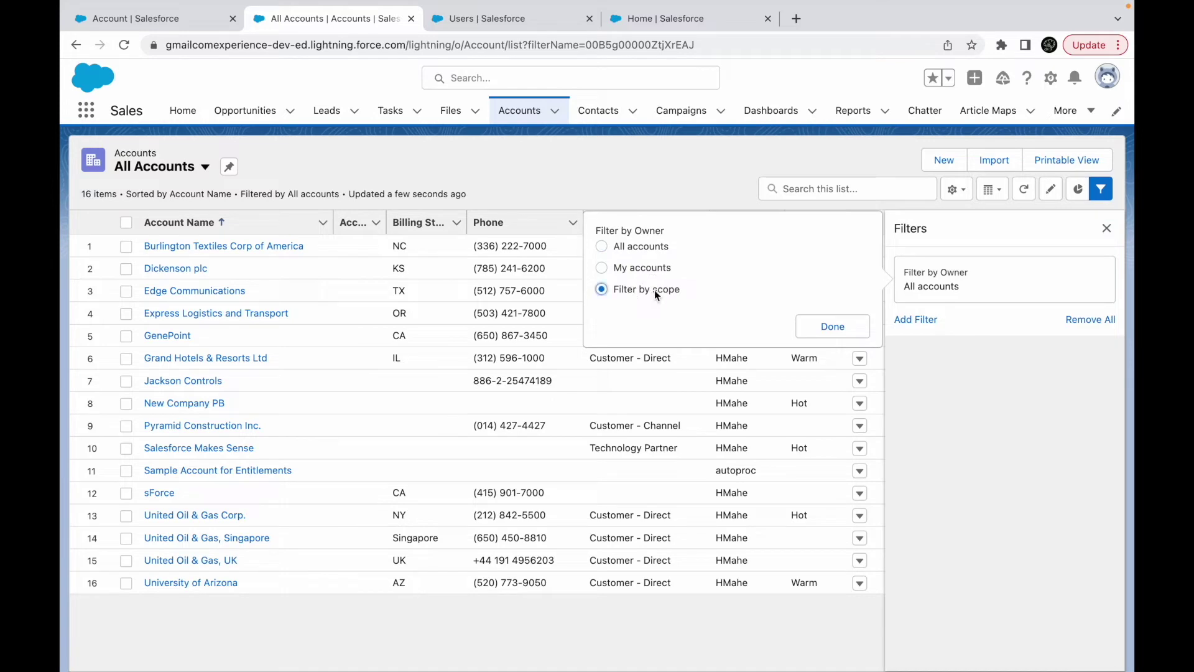
left_click(827, 328)
left_click(1051, 238)
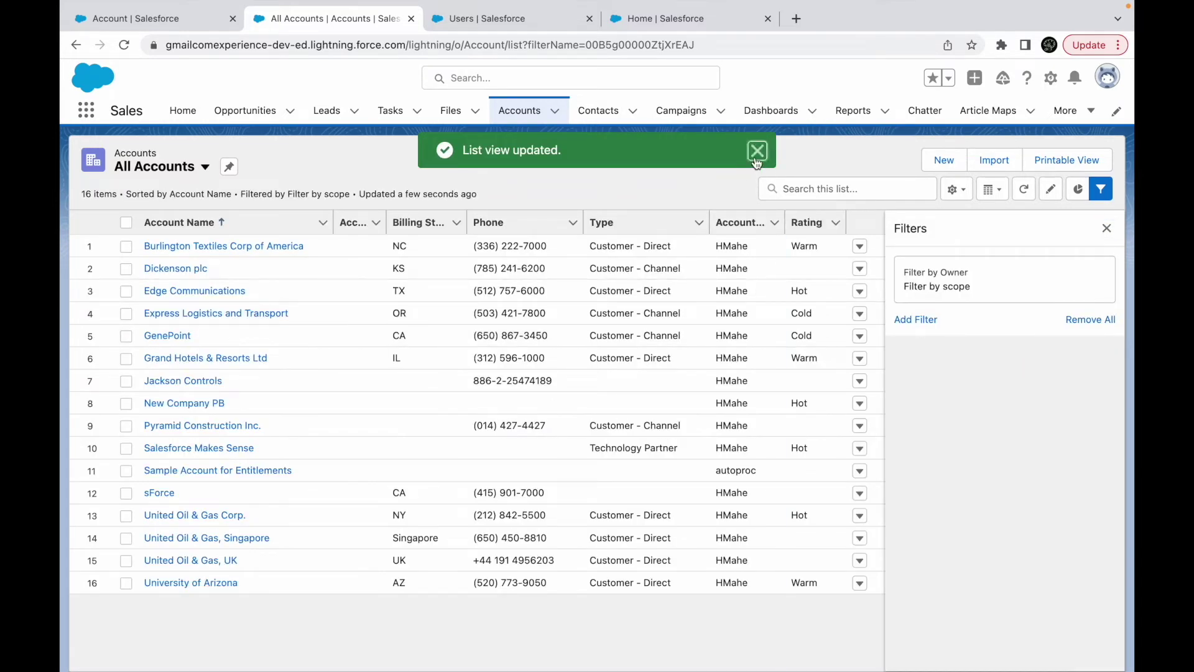
left_click(757, 151)
left_click(662, 19)
left_click(501, 24)
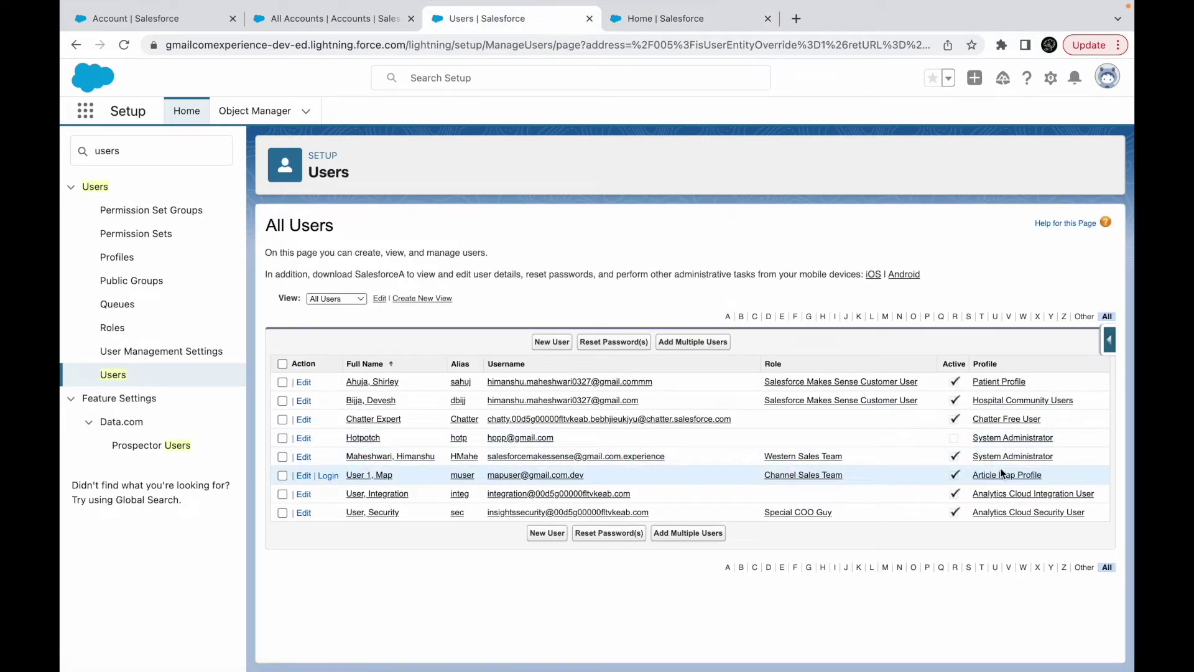
Edit the test user's Article Map Profile and search it for 'Account' to review permissions.
left_click(1013, 476)
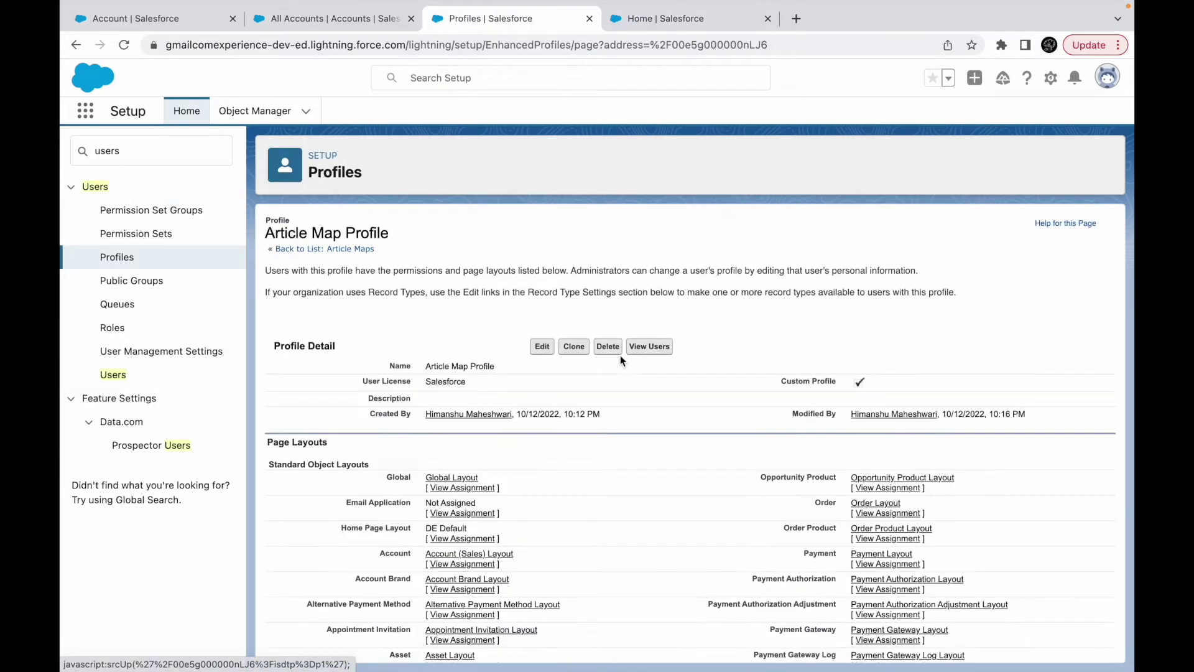
left_click(542, 359)
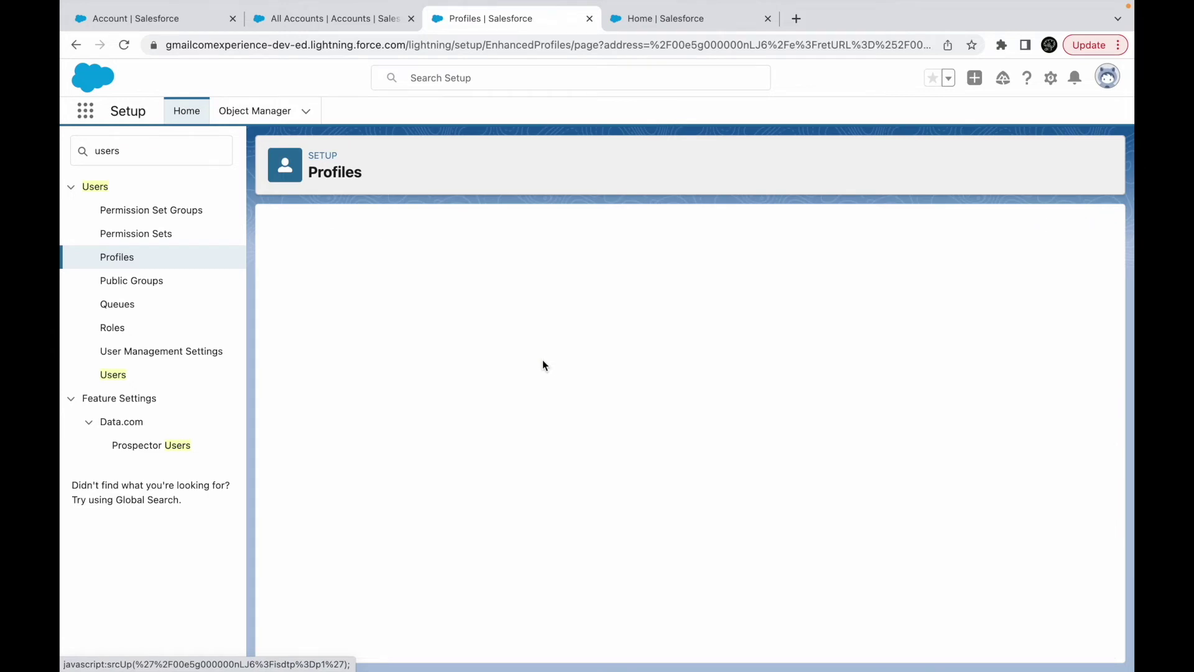
key("ctrl+f")
type("Ac")
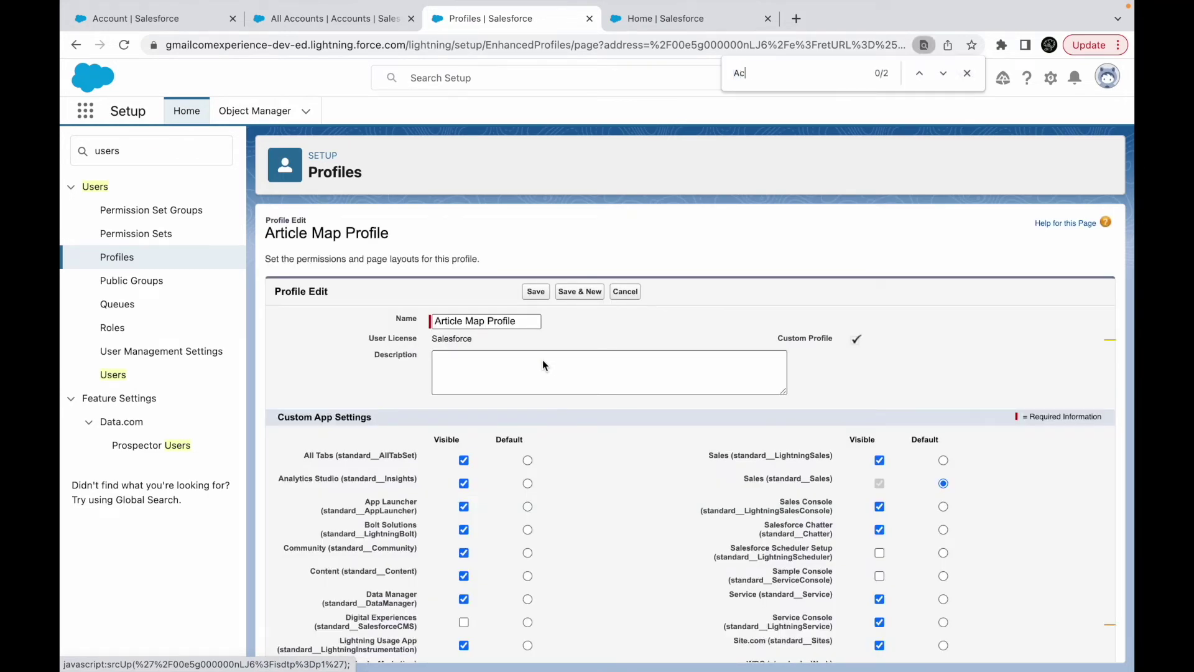
type("count")
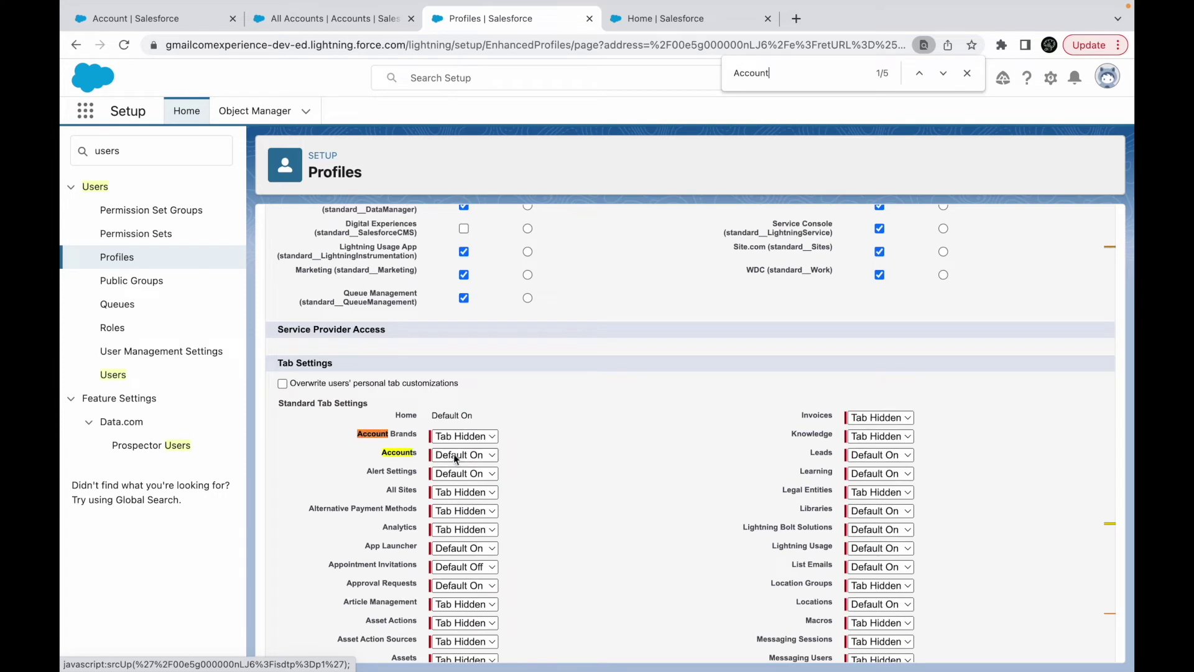
key("Return")
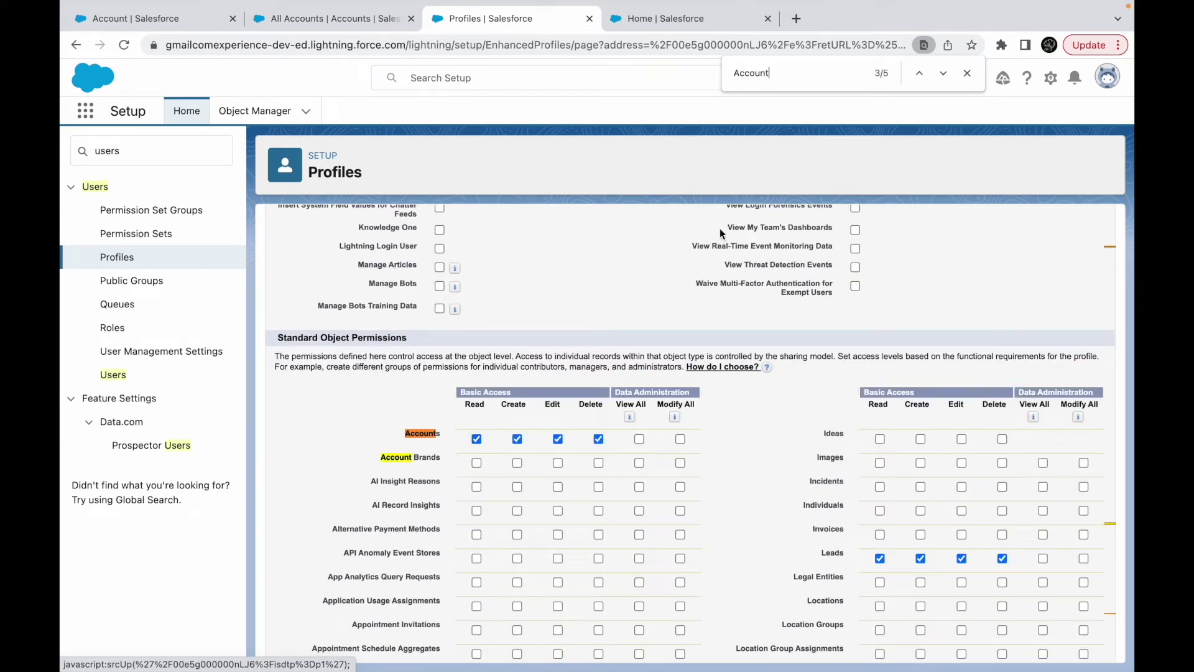
key("Return")
key("Return")
key("Return")
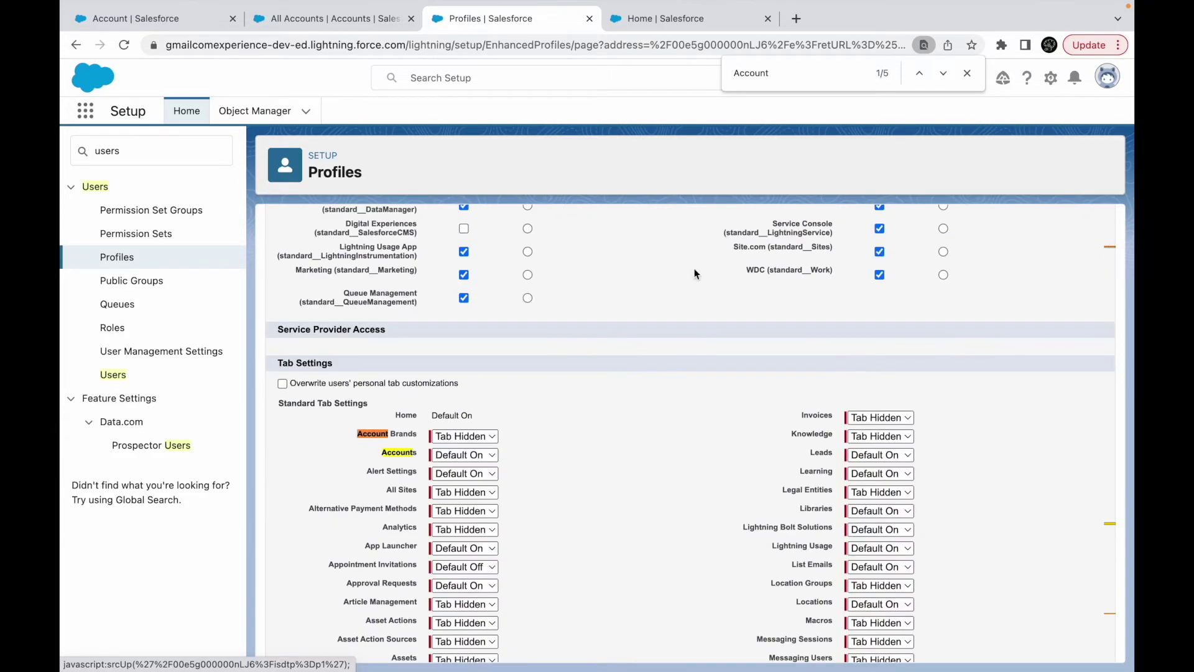
scroll(640, 399, "up", 6)
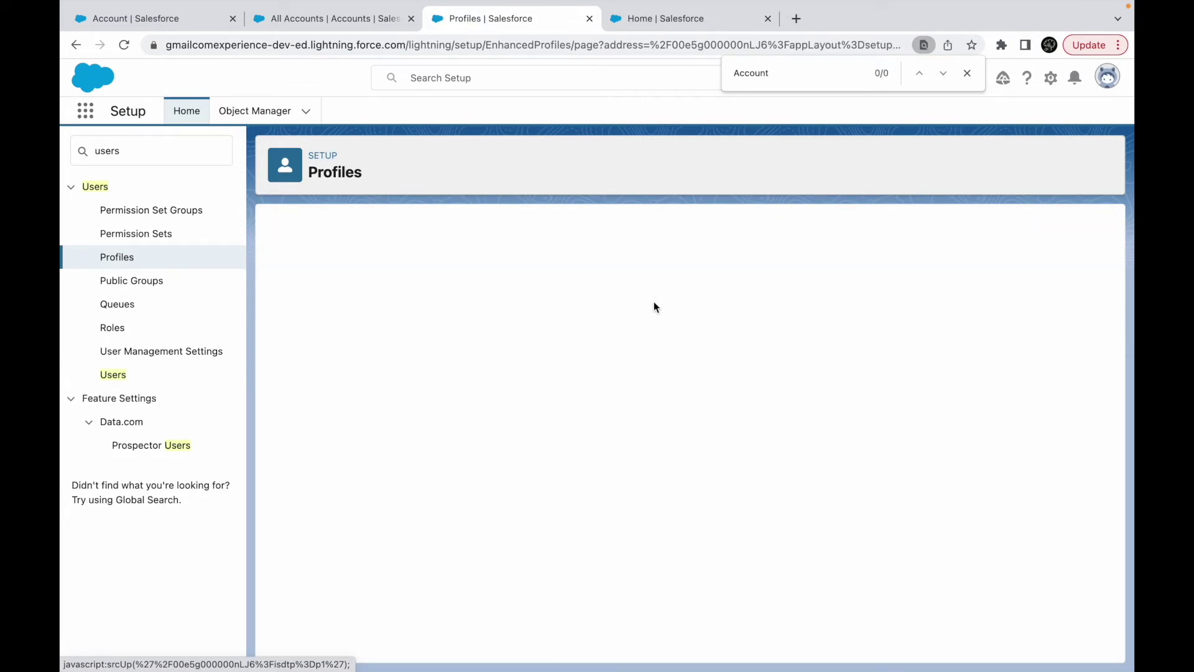
As the test user, open the All Accounts view and check its filters; it shows no items.
left_click(647, 359)
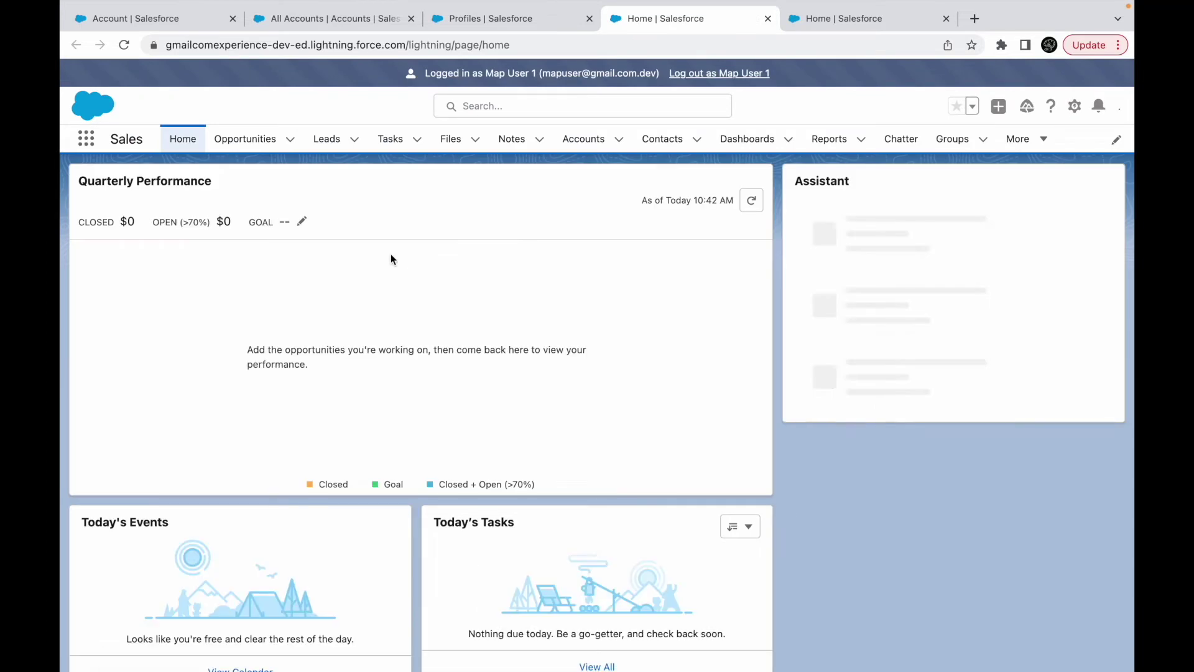
left_click(583, 138)
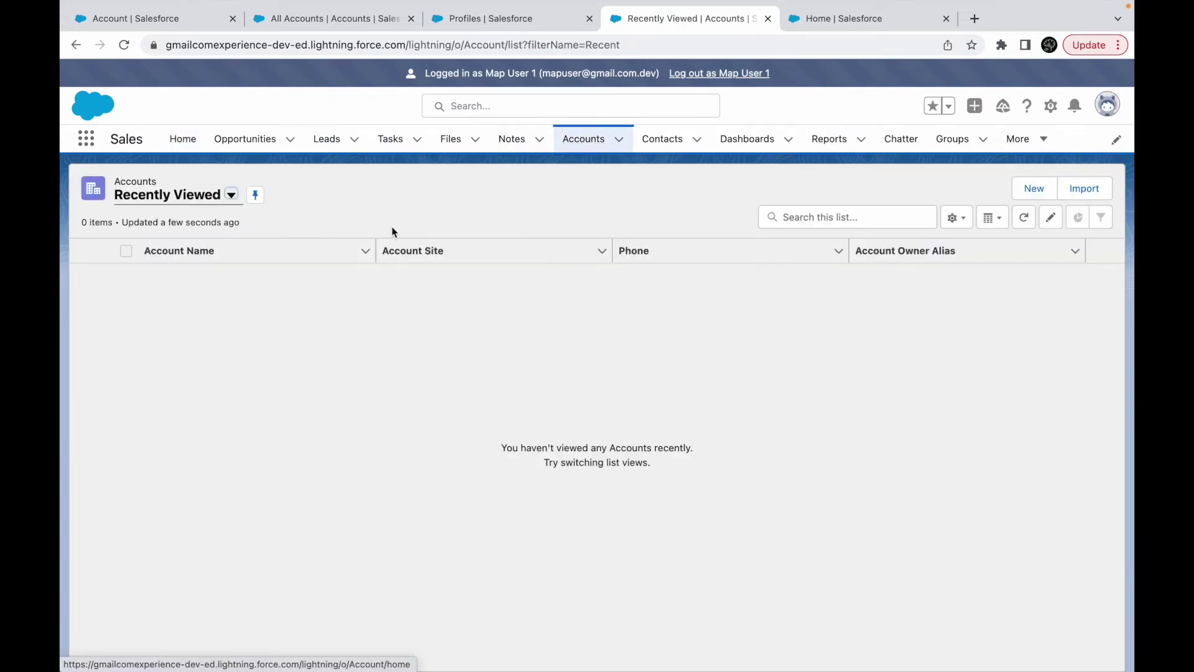
left_click(231, 195)
left_click(173, 253)
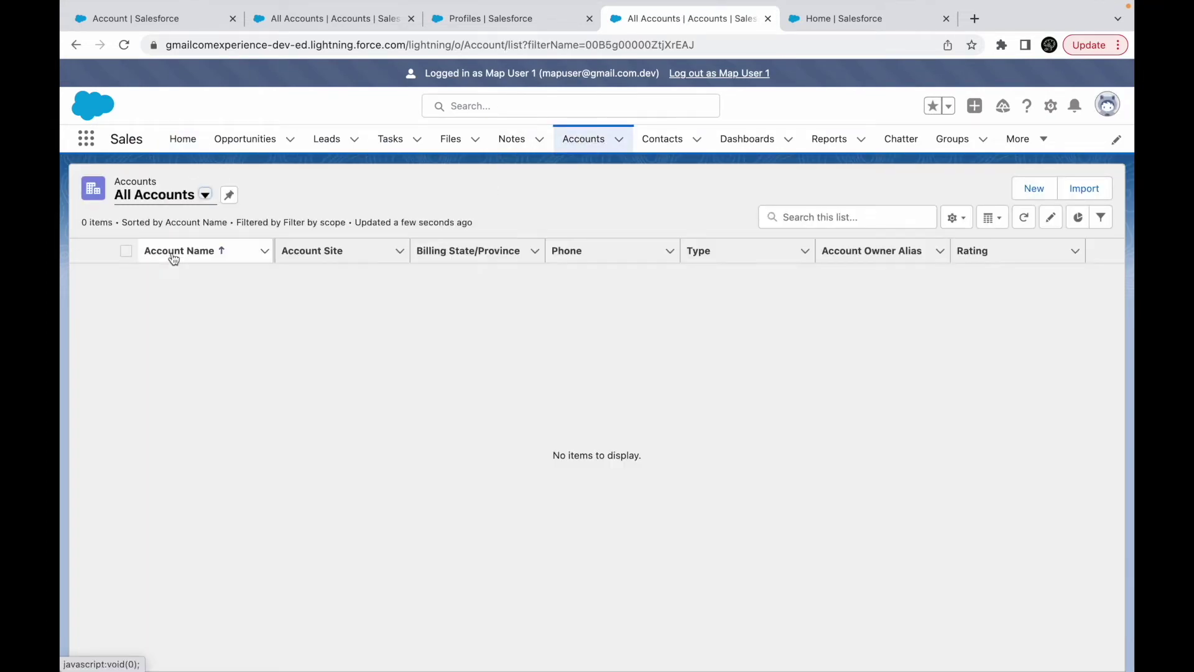
left_click(1101, 218)
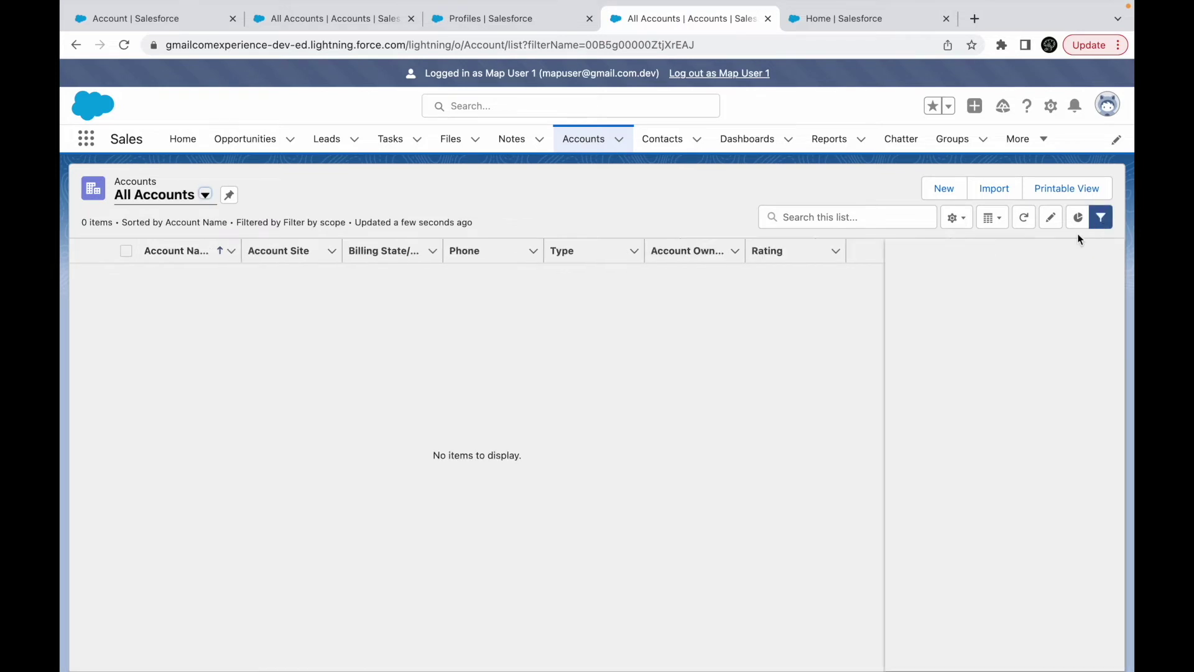
left_click(1106, 257)
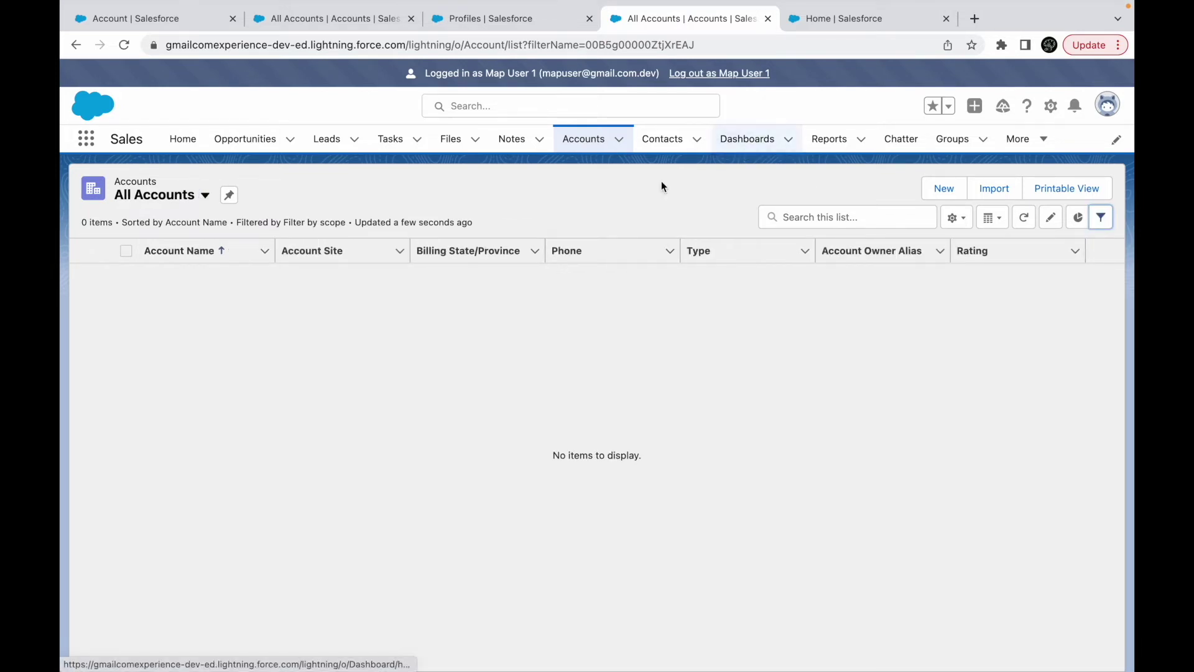
left_click(956, 216)
left_click(722, 368)
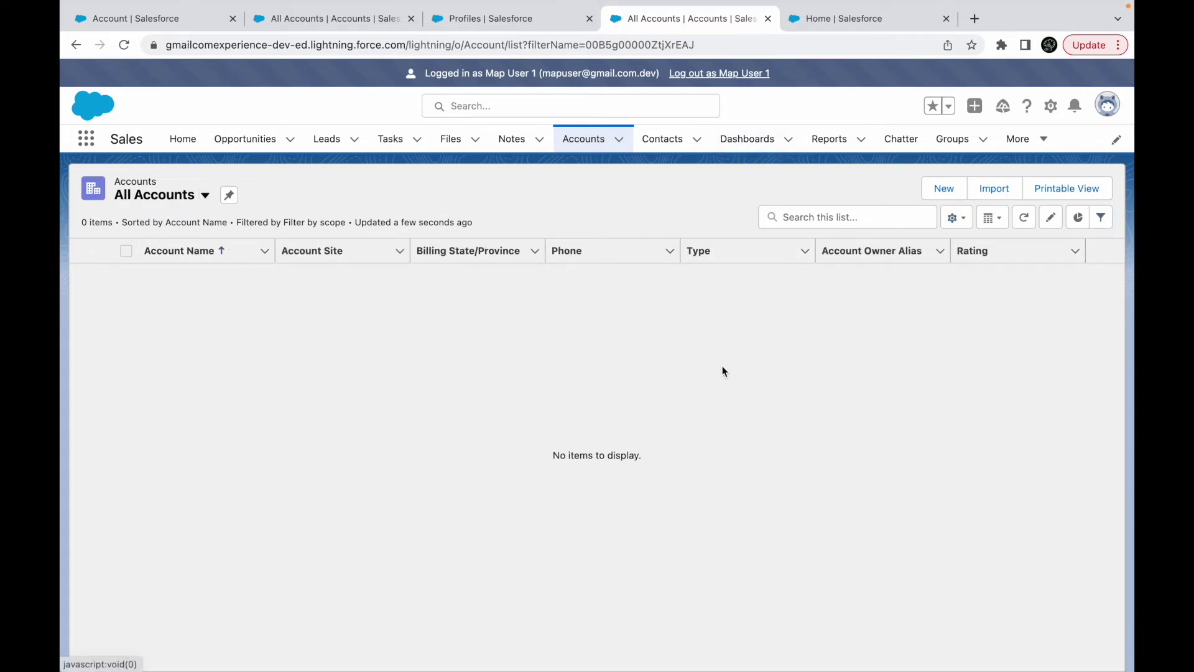
Confirm All Contacts is also empty, then log out and choose the saved admin username.
left_click(656, 140)
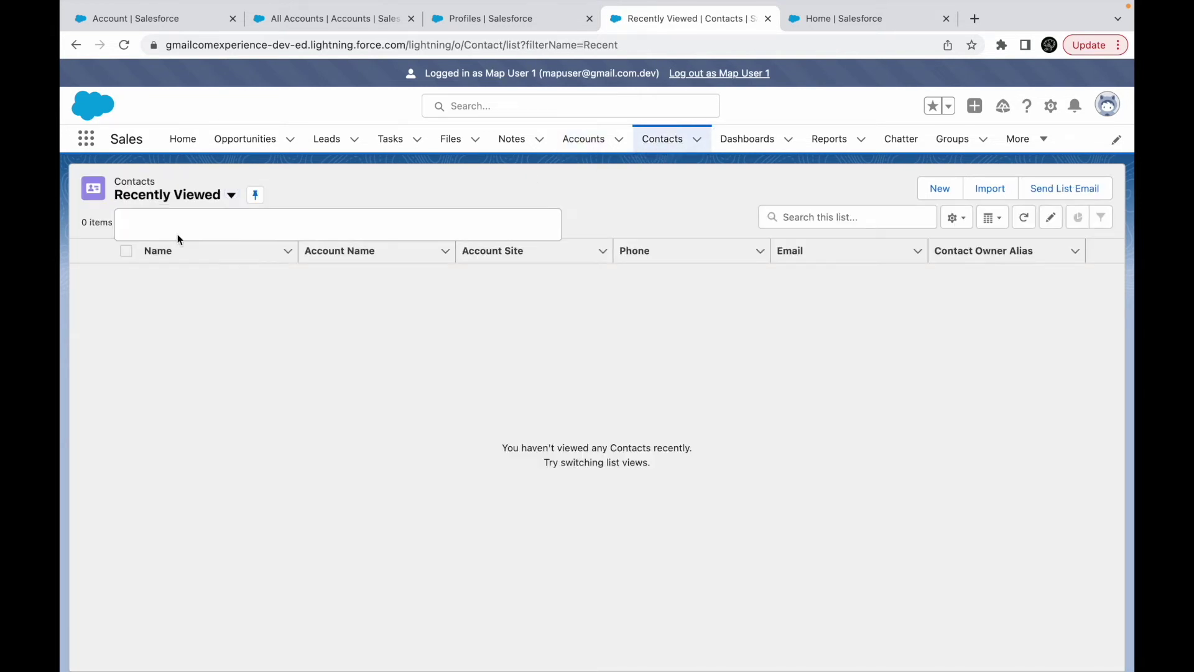
left_click(177, 246)
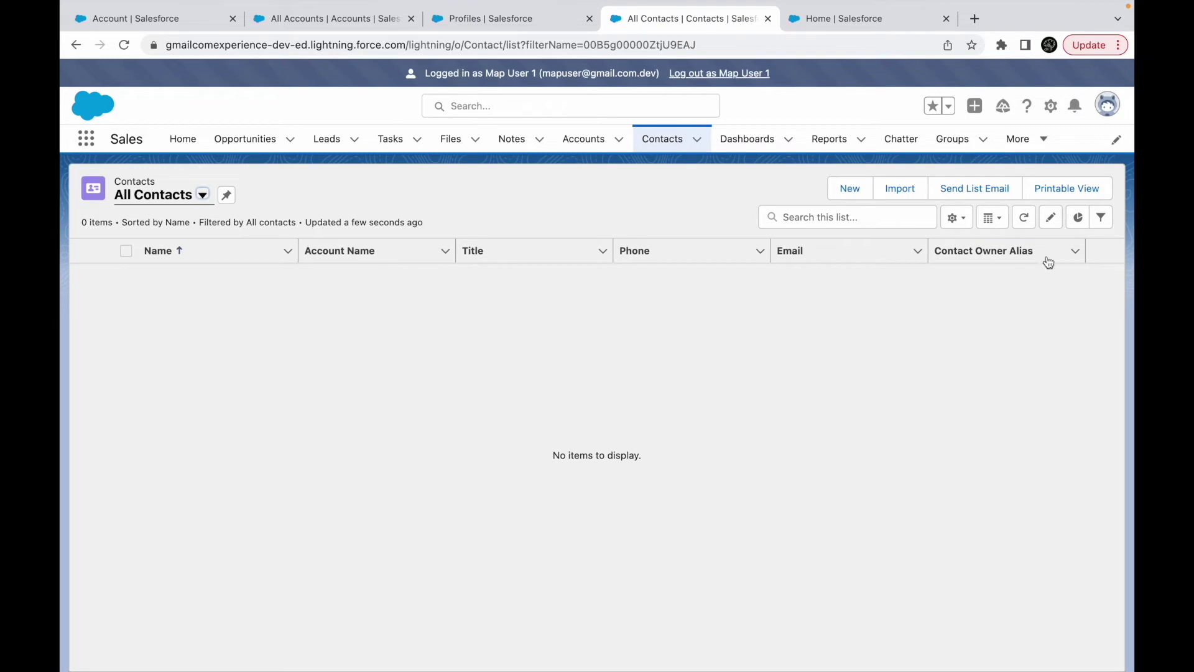
left_click(709, 74)
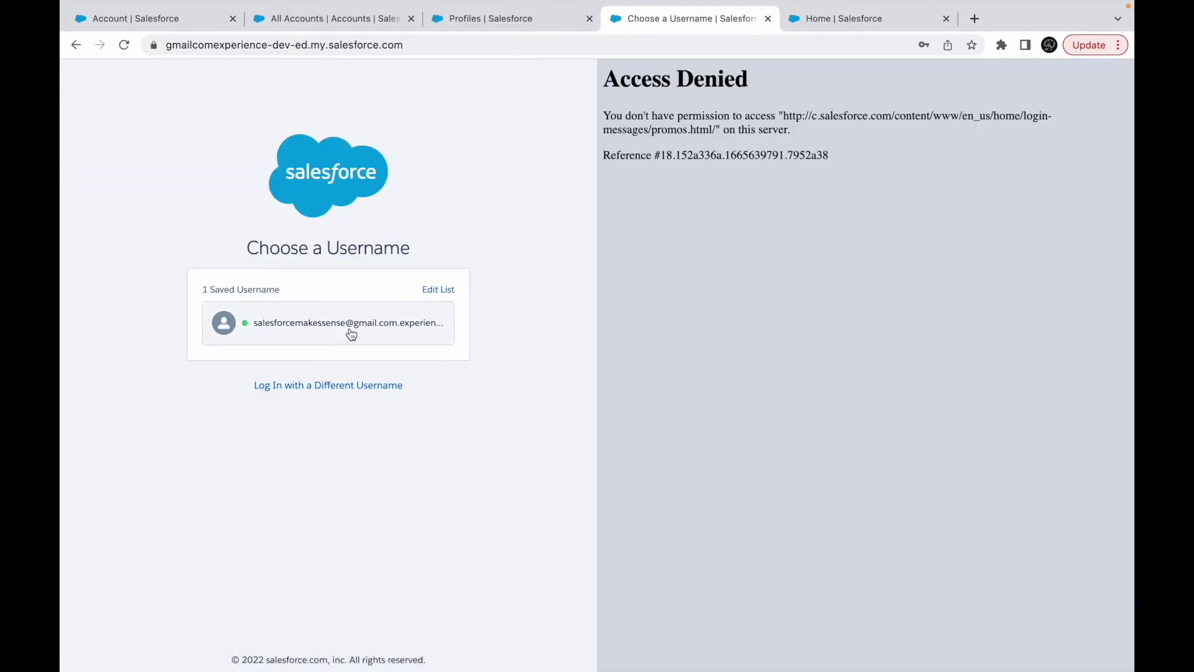
left_click(352, 334)
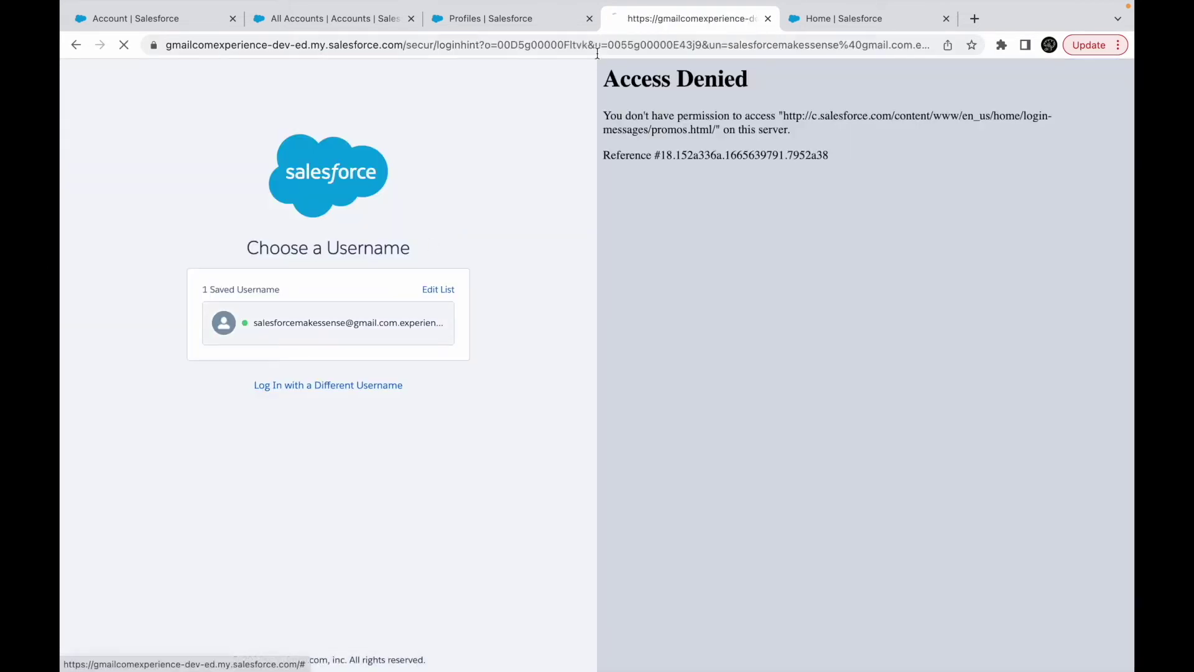
Log back in as administrator, open Article Map Profile and find 'Object' on the page.
left_click(318, 391)
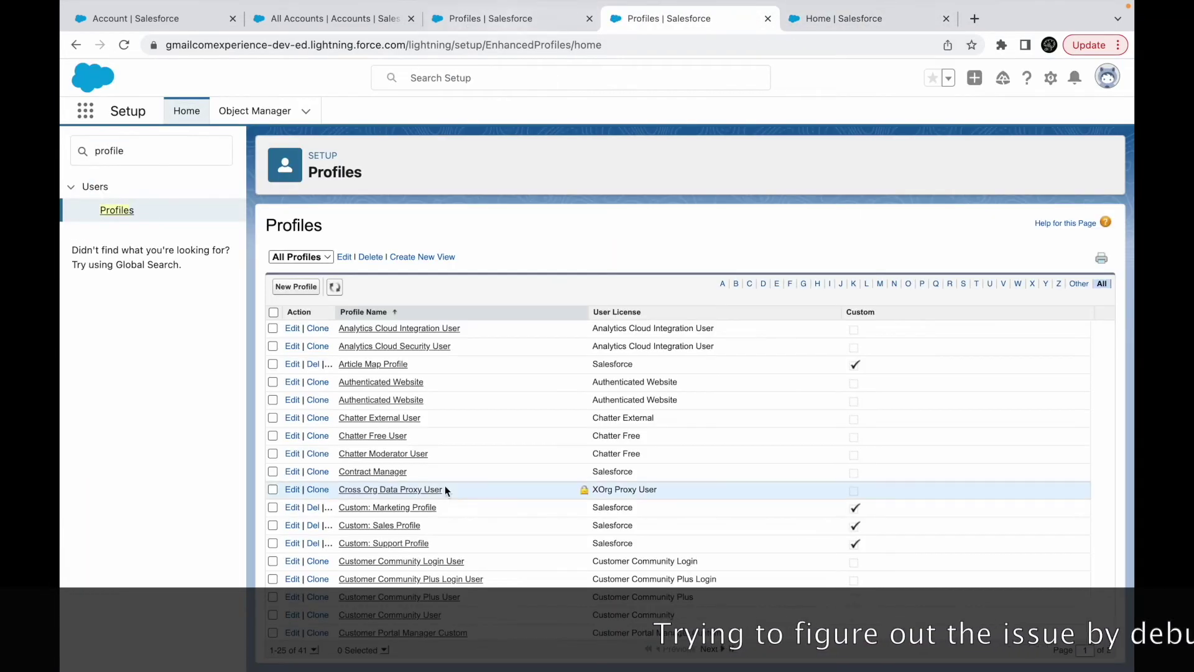
left_click(442, 362)
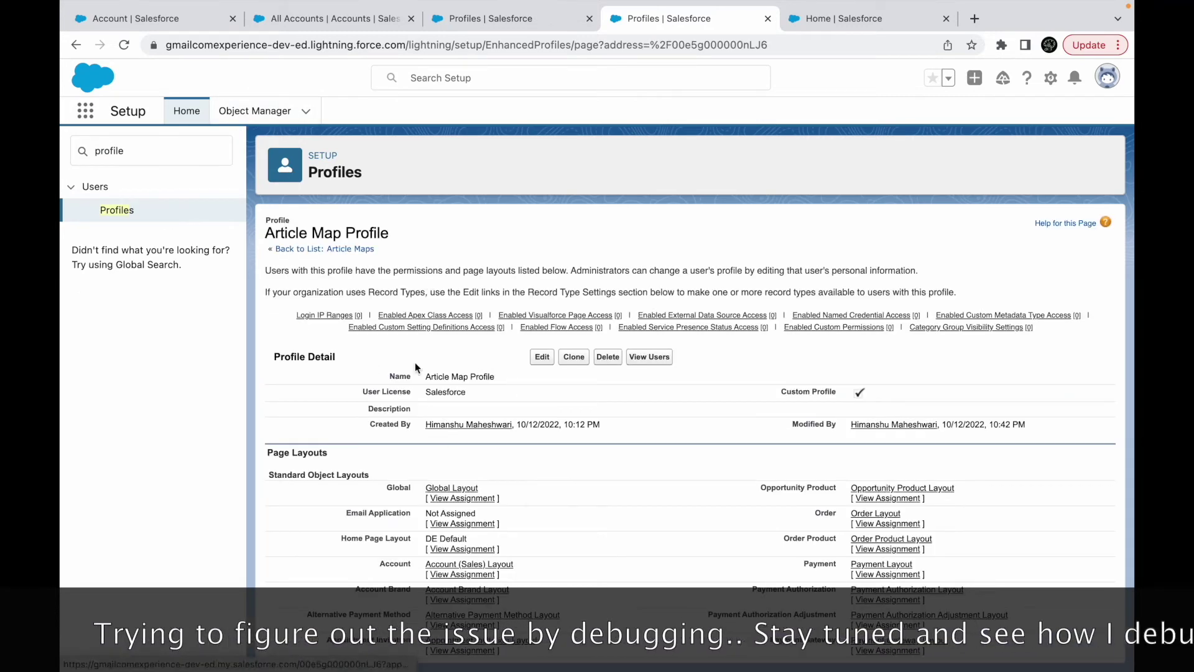
key("ctrl+f")
type("Object")
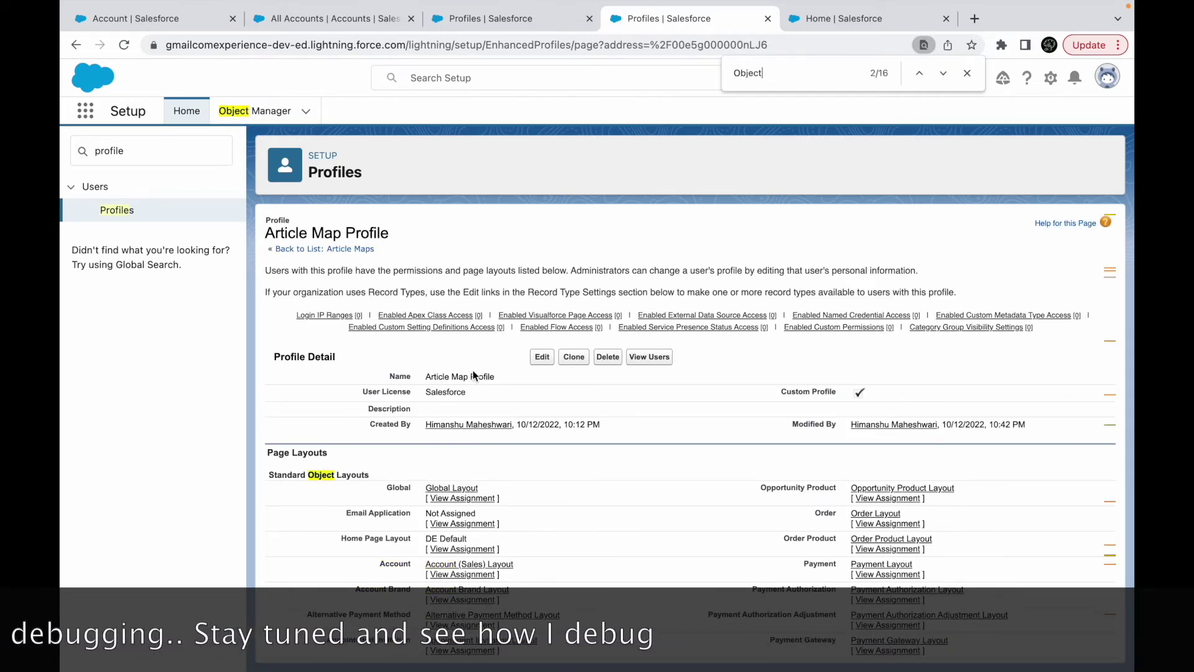
key("Return")
key("Return")
key("Return")
key("Return")
key("Return")
key("Return")
key("Return")
key("Return")
key("Return")
key("Return")
key("Return")
key("Return")
key("Return")
key("Return")
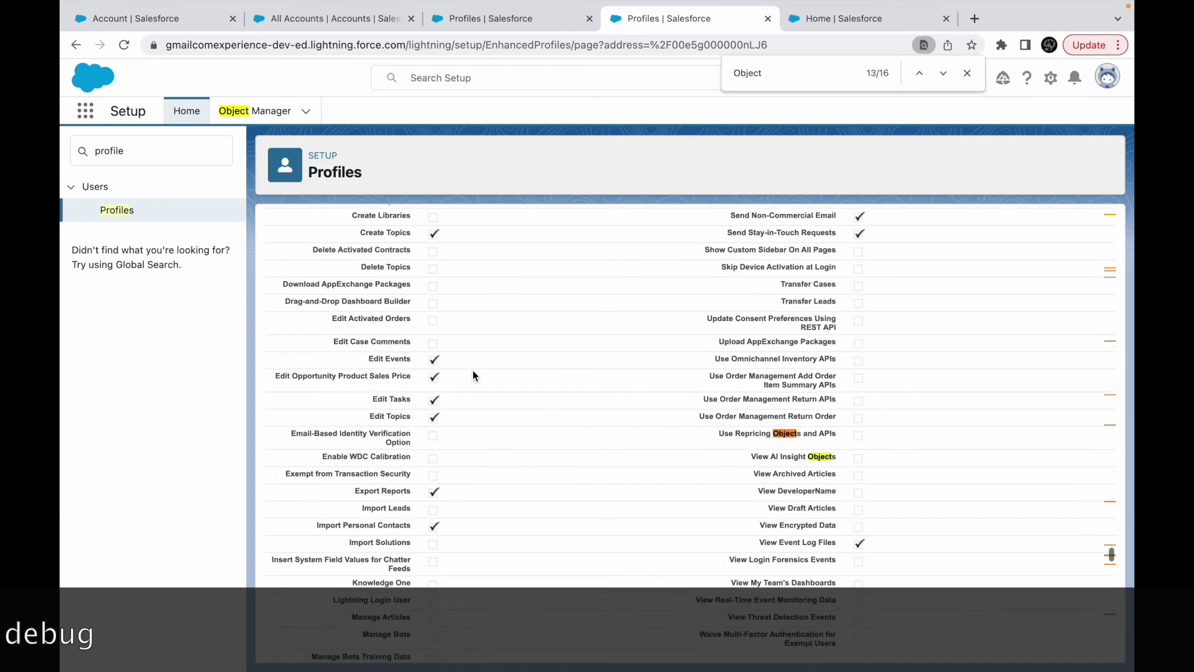
Search Setup Quick Find for 'sha' and open Sharing Settings.
triple_click(152, 150)
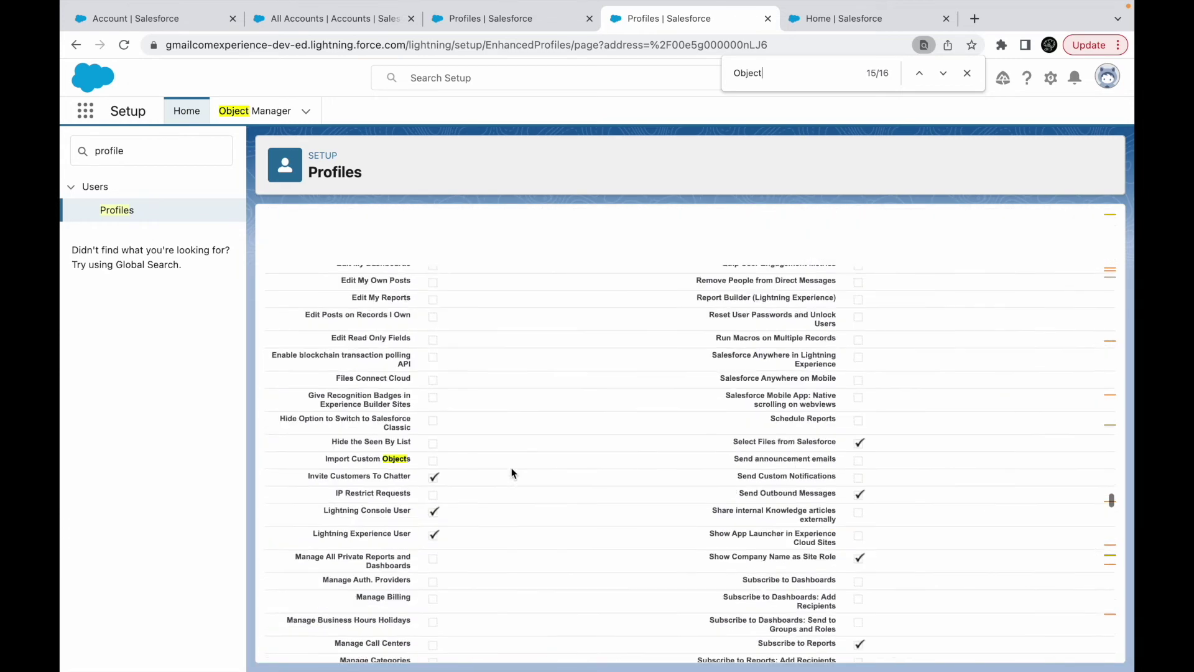
type("sharing setting")
left_click(151, 215)
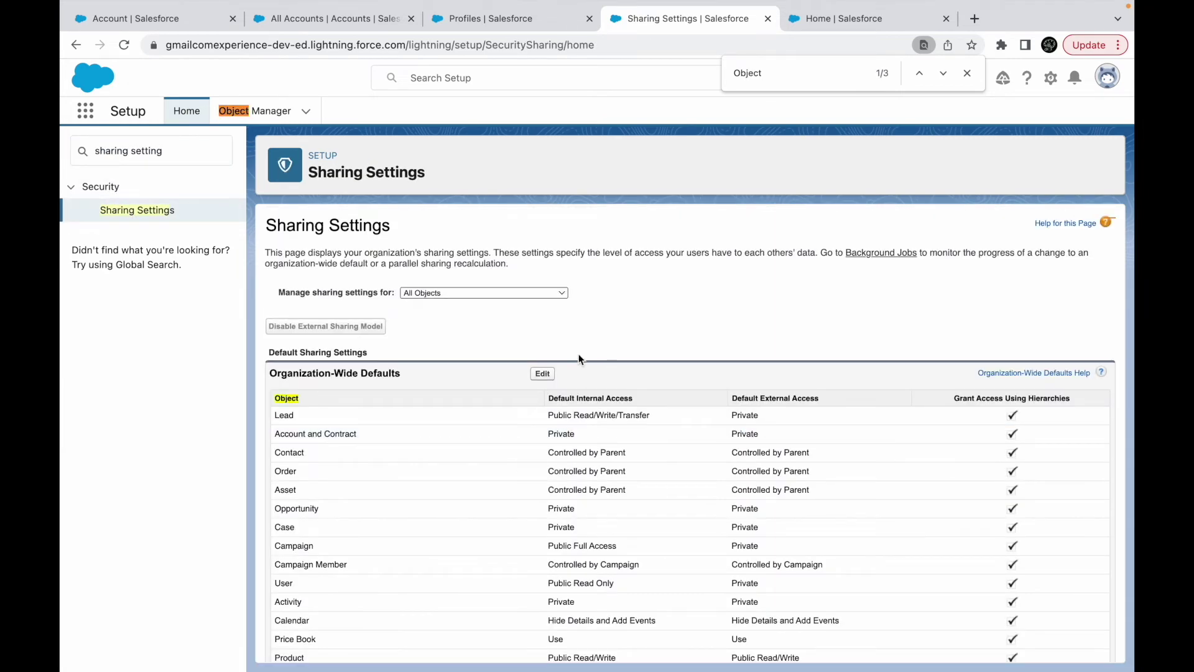
Change Account and Contract default internal access to Public Read Only, save, and confirm recalculation.
left_click(968, 79)
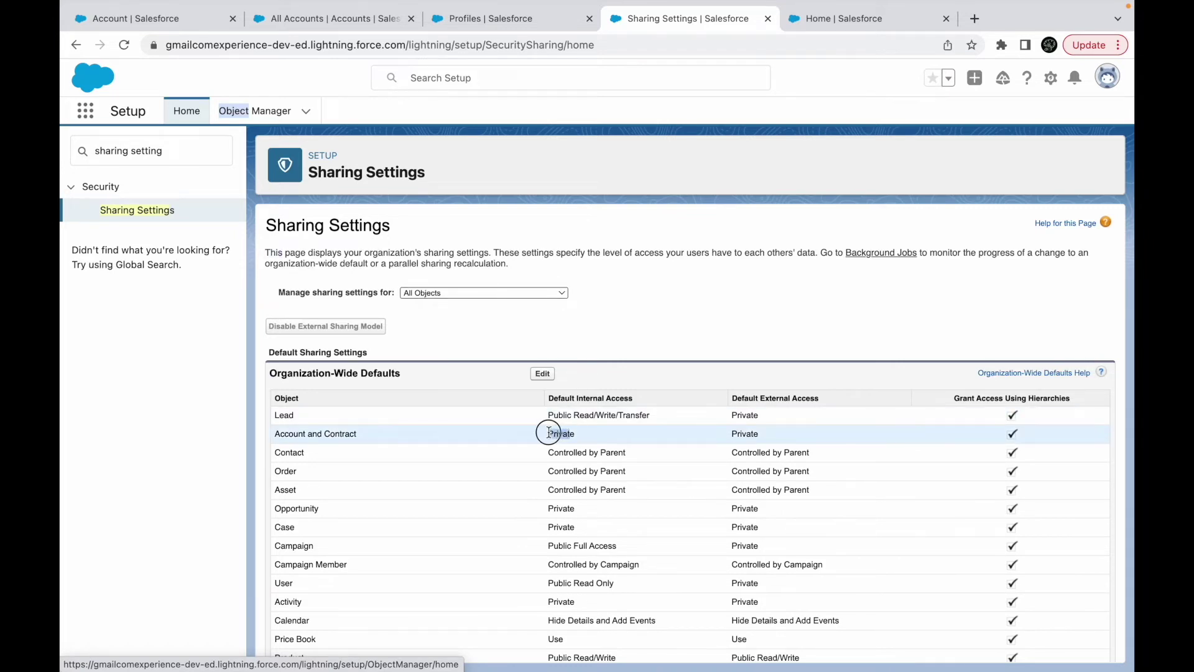
left_click(579, 435)
left_click(546, 372)
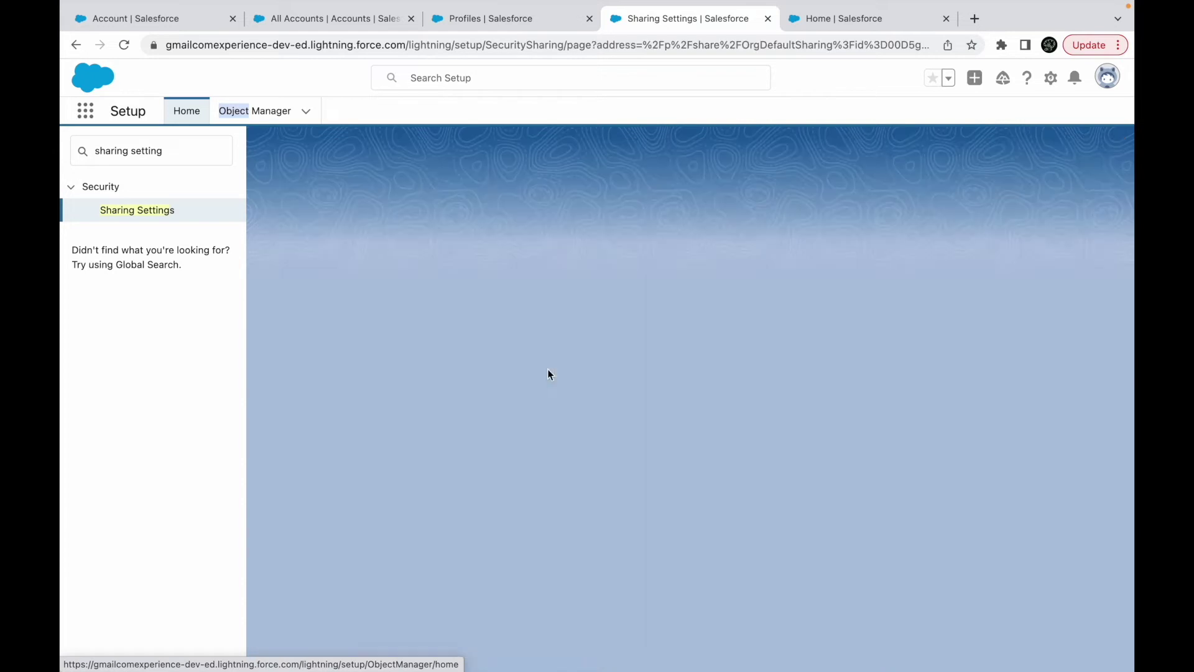
left_click(471, 358)
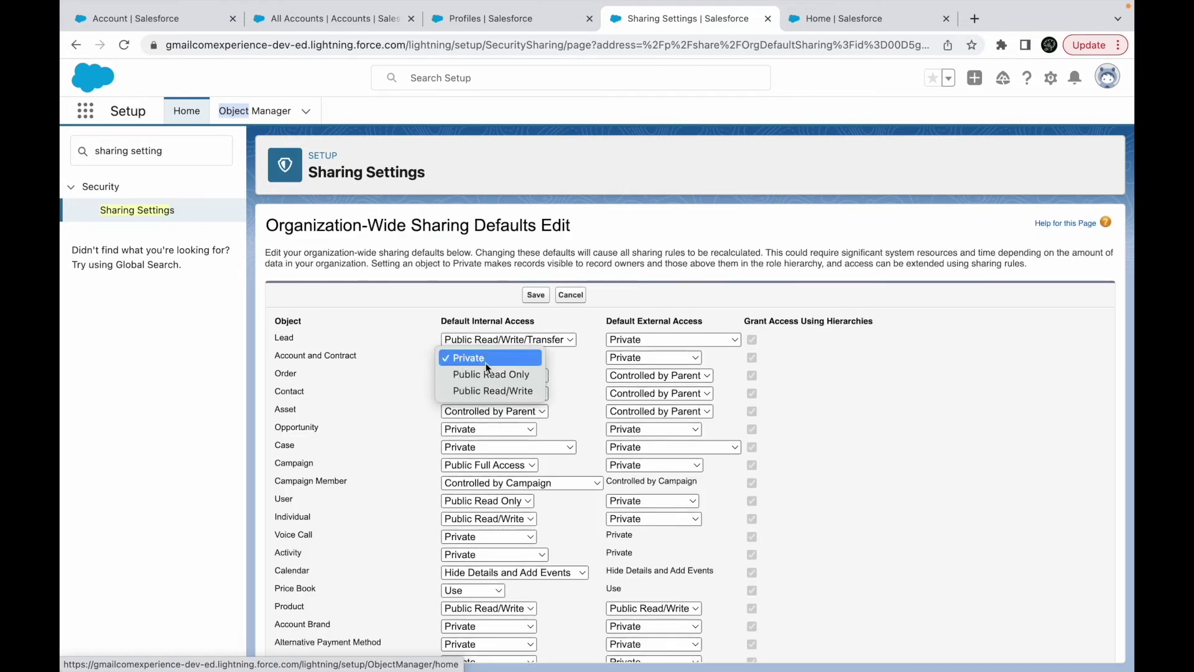
left_click(499, 379)
left_click(535, 296)
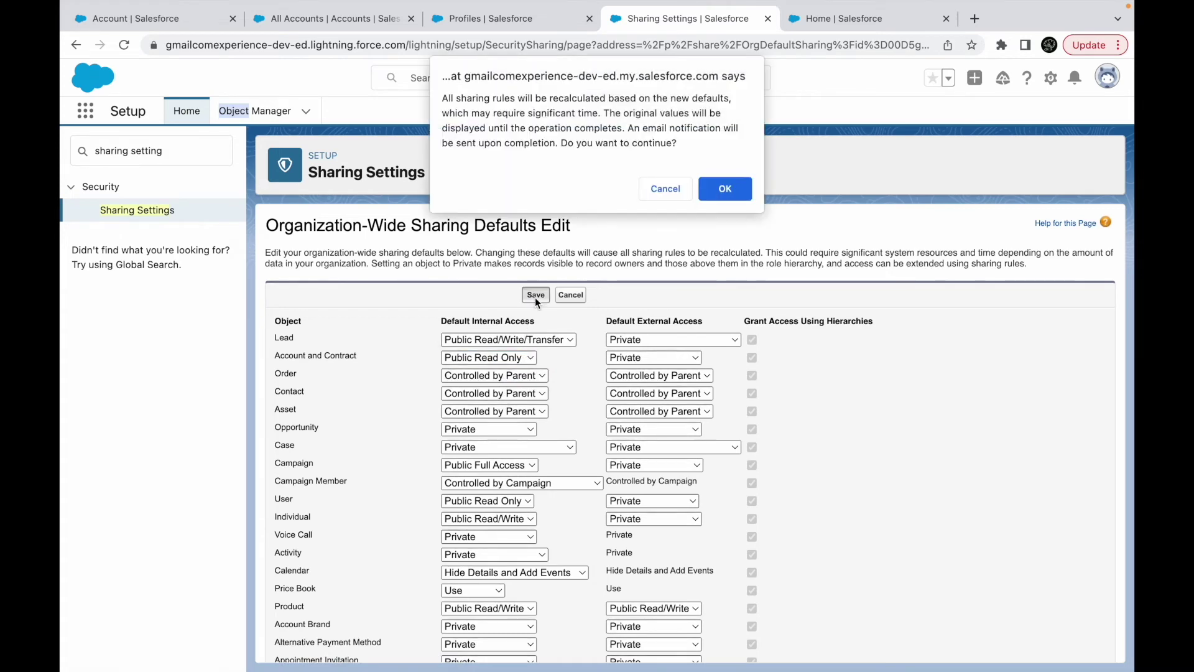
left_click(724, 187)
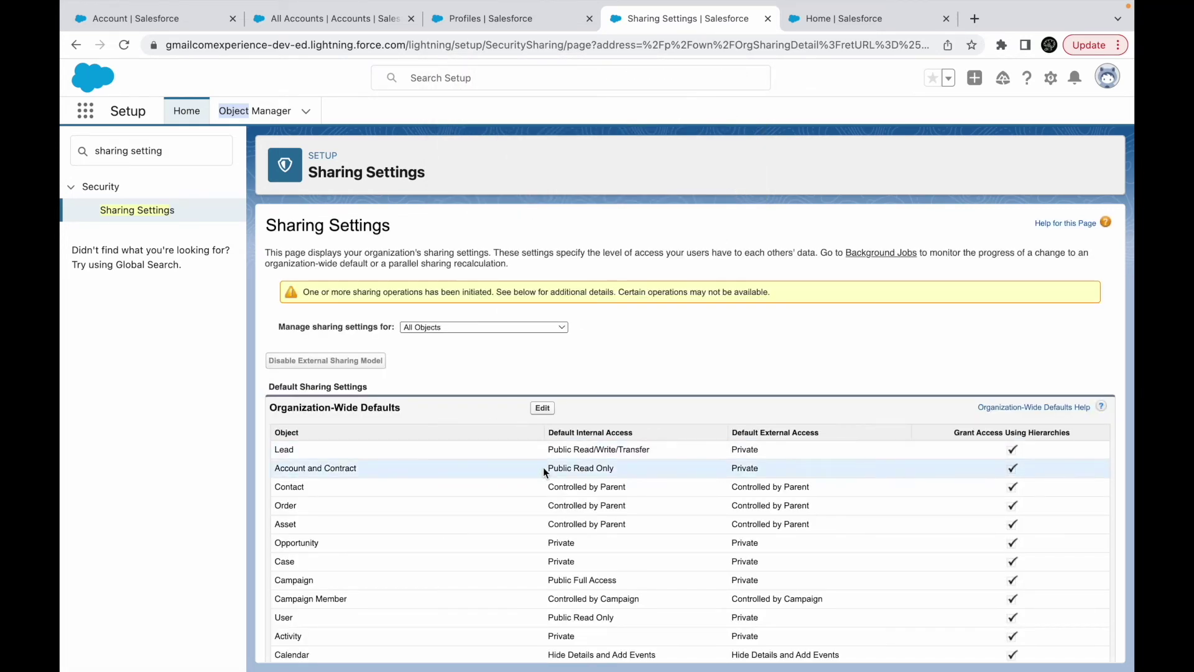
Review the Org-Wide Defaults table, then open the Article Map Profile's test user detail page.
scroll(581, 431, "down", 6)
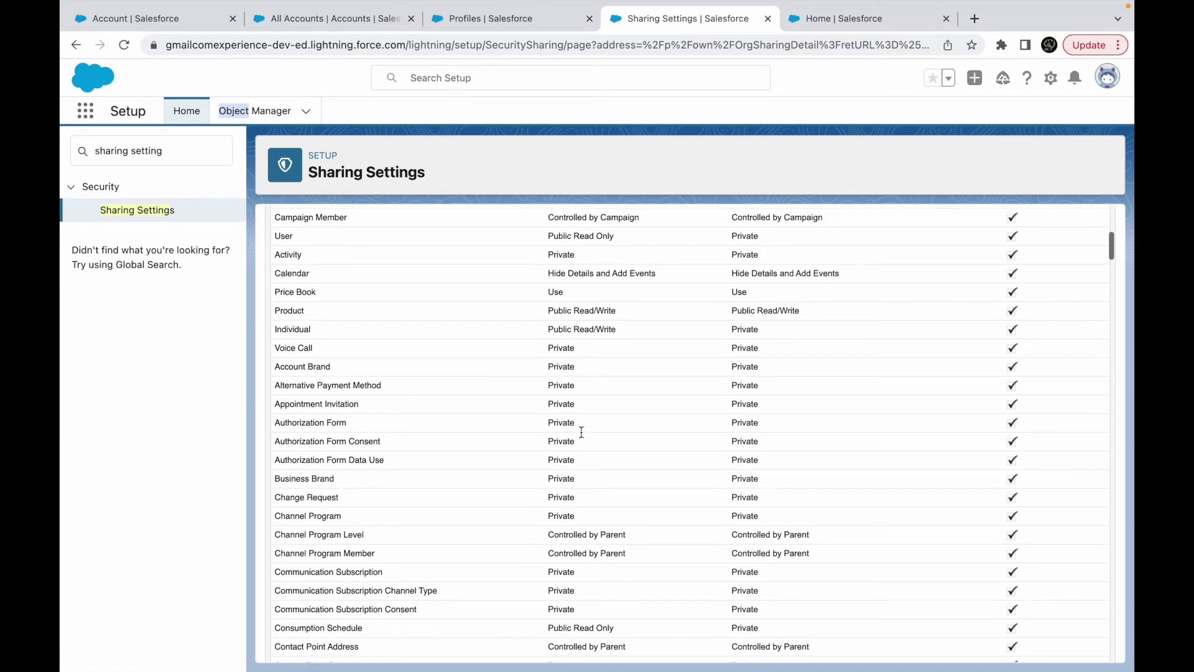
scroll(581, 431, "up", 6)
scroll(581, 431, "up", 1)
scroll(582, 431, "down", 5)
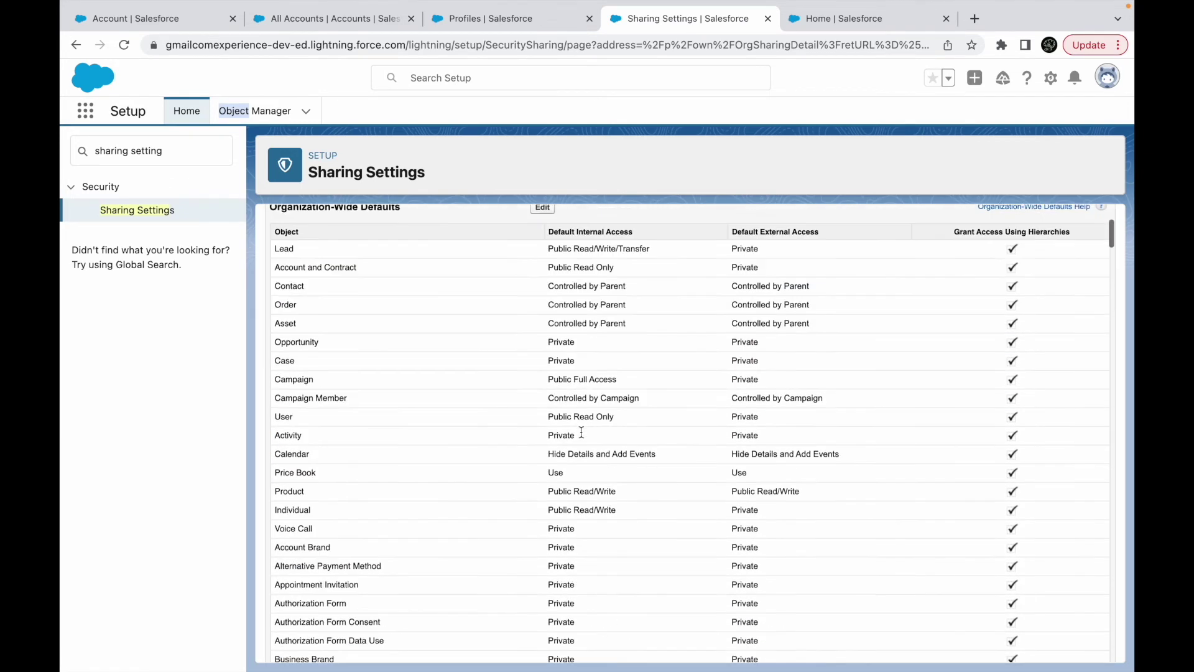
scroll(581, 431, "up", 5)
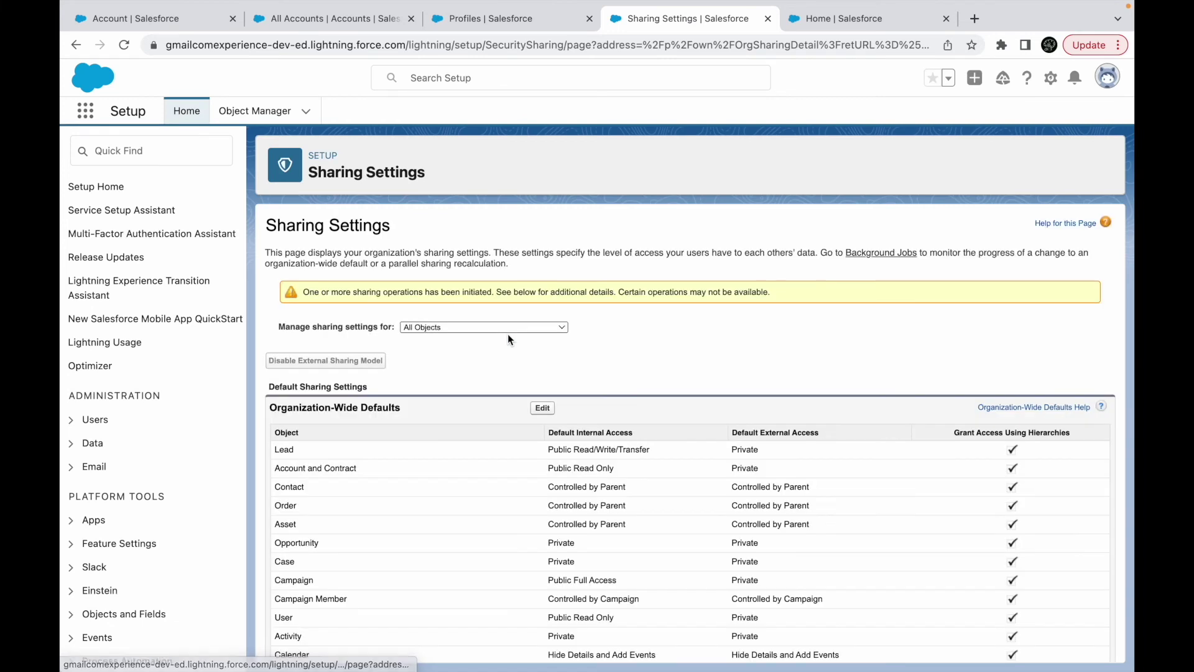
left_click(484, 19)
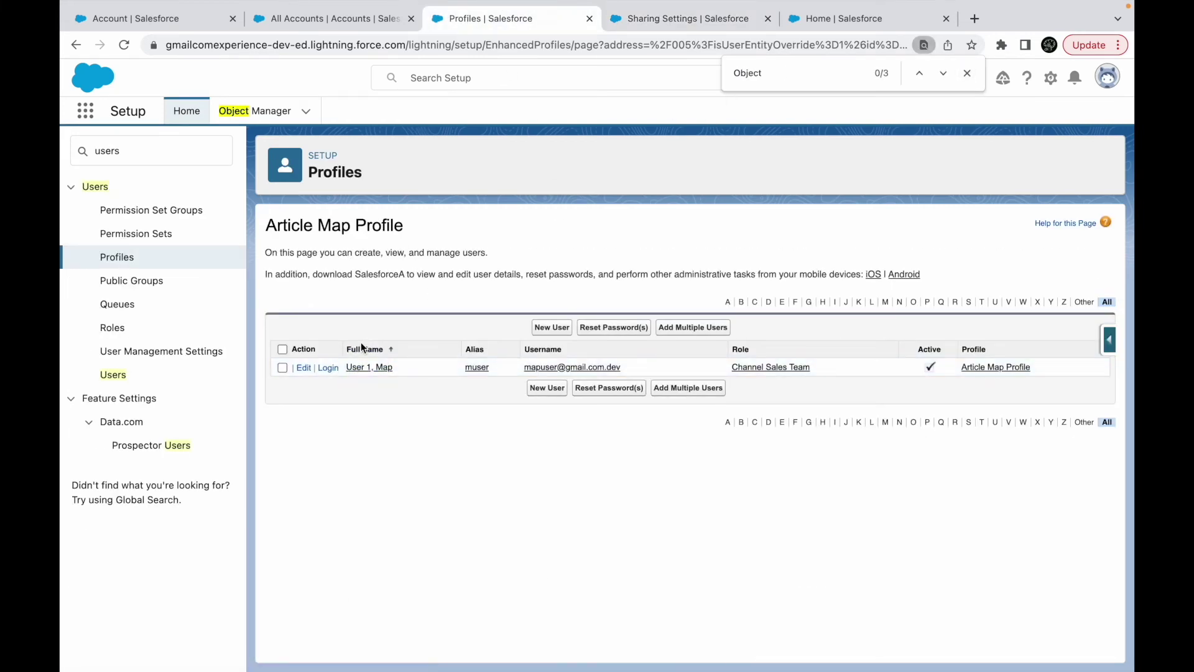
left_click(363, 367)
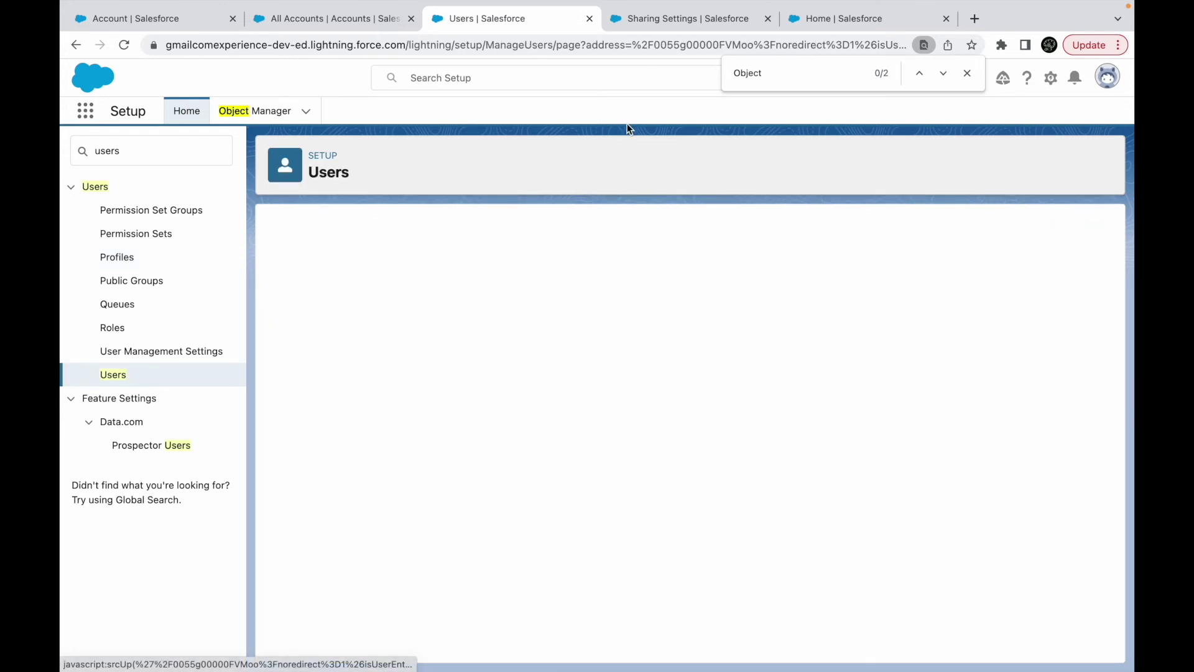
left_click(968, 76)
Reload Sharing Settings to verify Public Read Only persisted, then return to the test user's page.
left_click(686, 20)
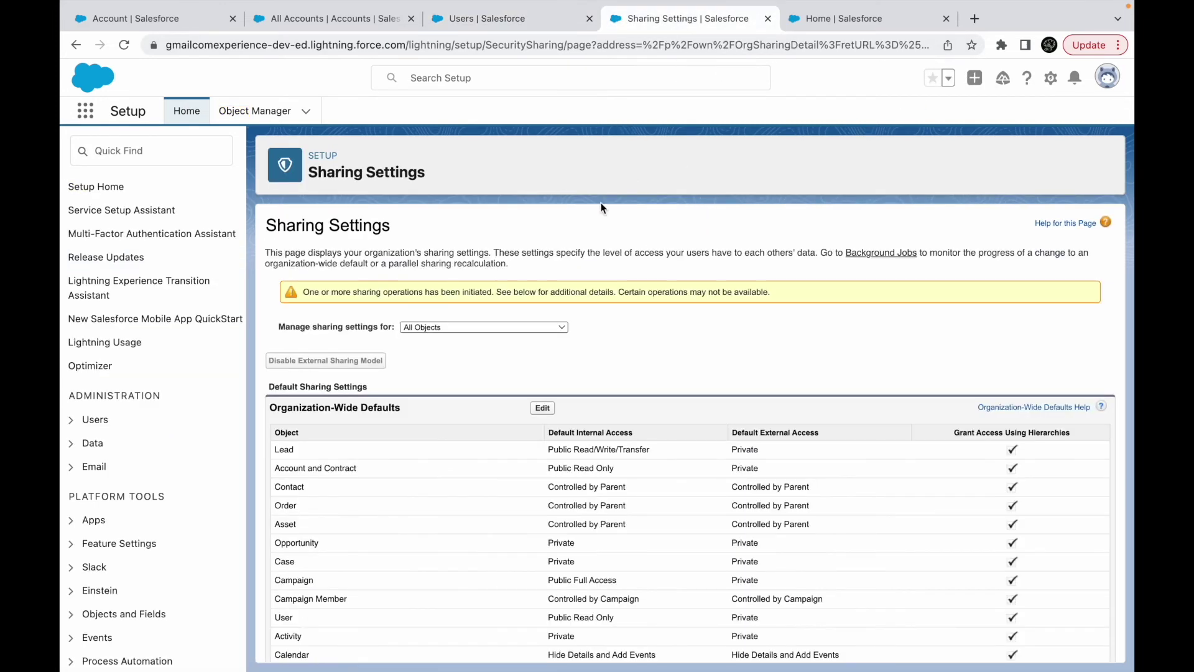
key("super+r")
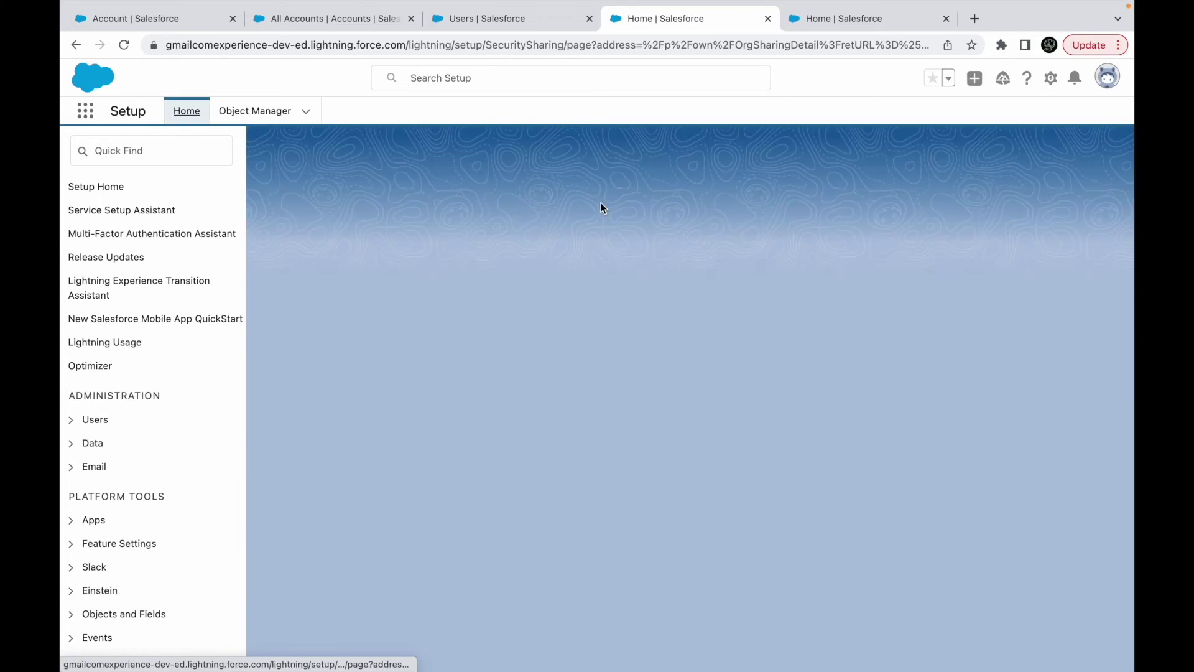
scroll(472, 373, "down", 2)
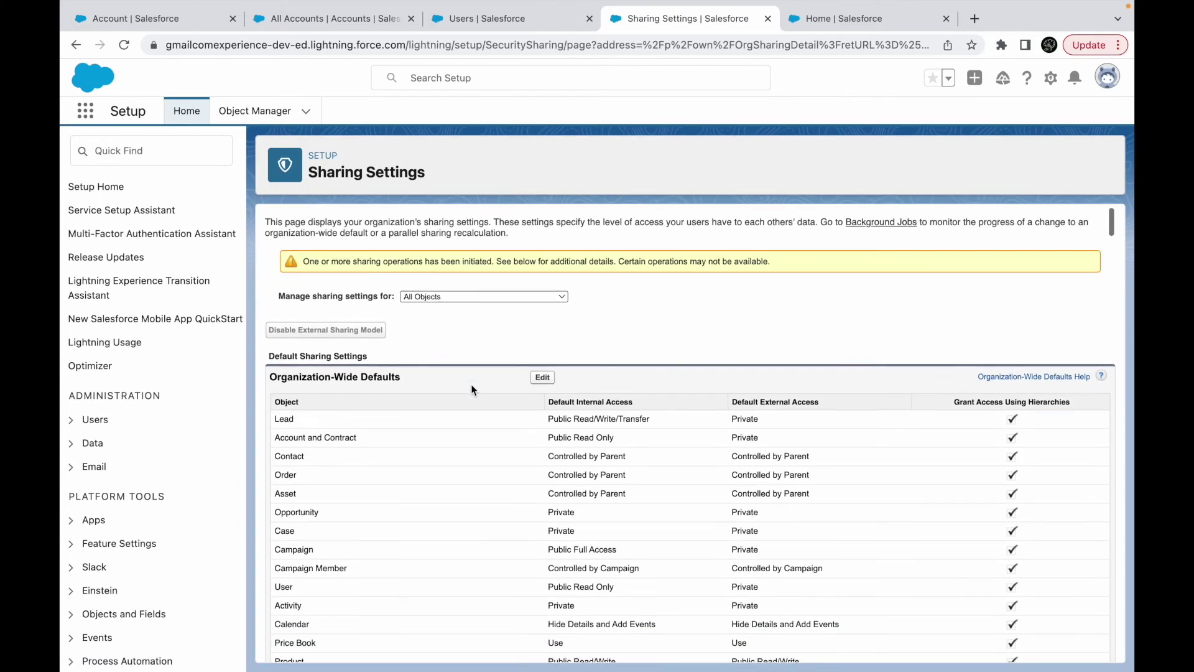
scroll(529, 288, "up", 2)
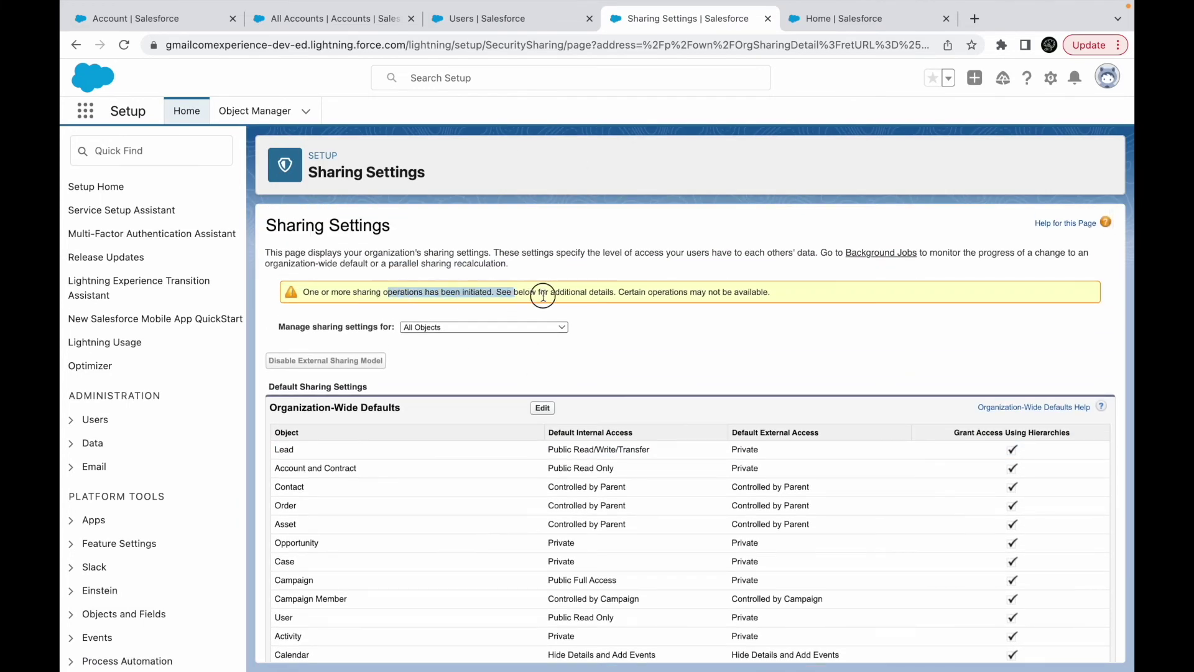
left_click(526, 27)
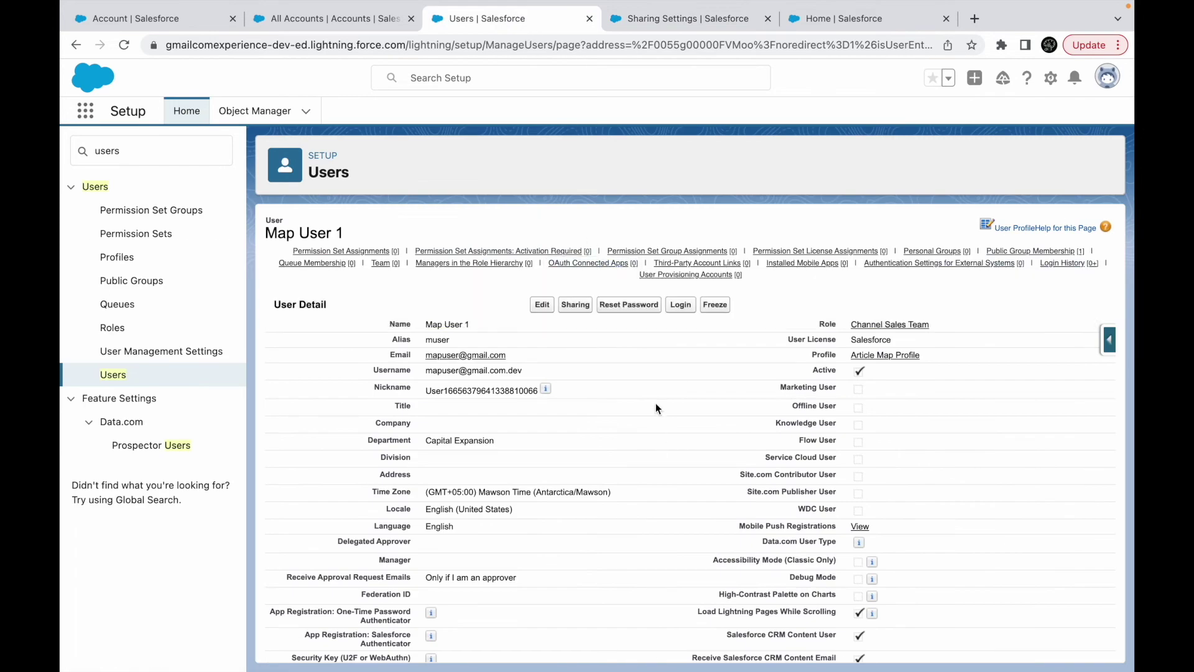
Log in as the test user, re-authenticating with the saved credentials when the session ends.
left_click(681, 306)
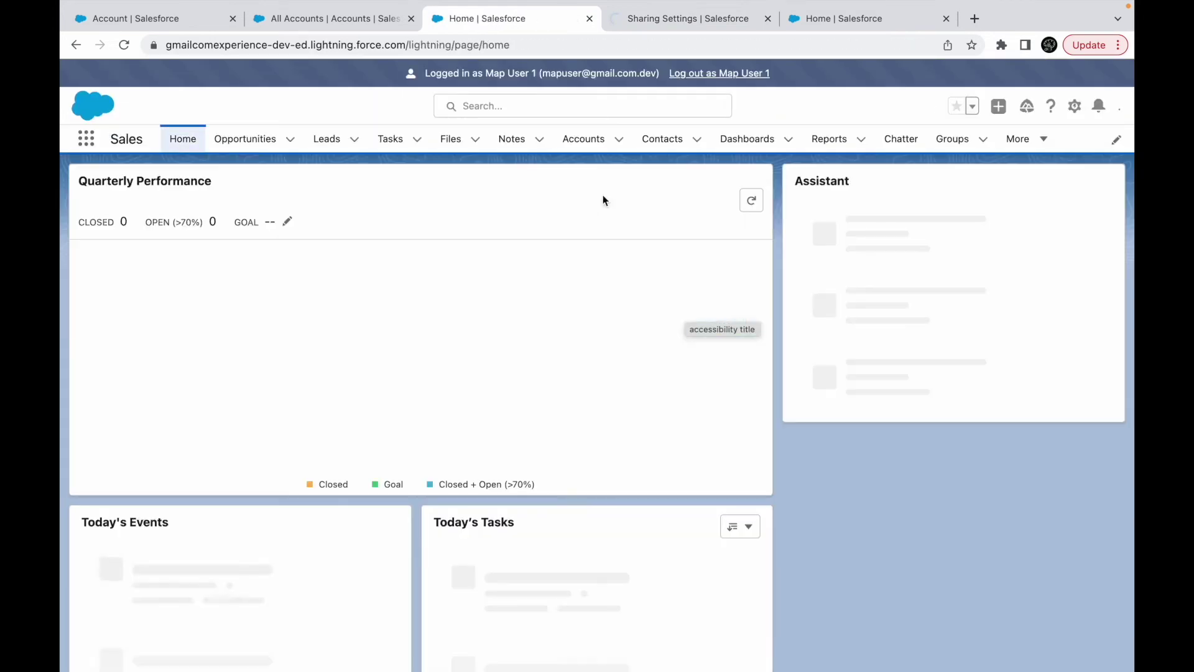
left_click(584, 140)
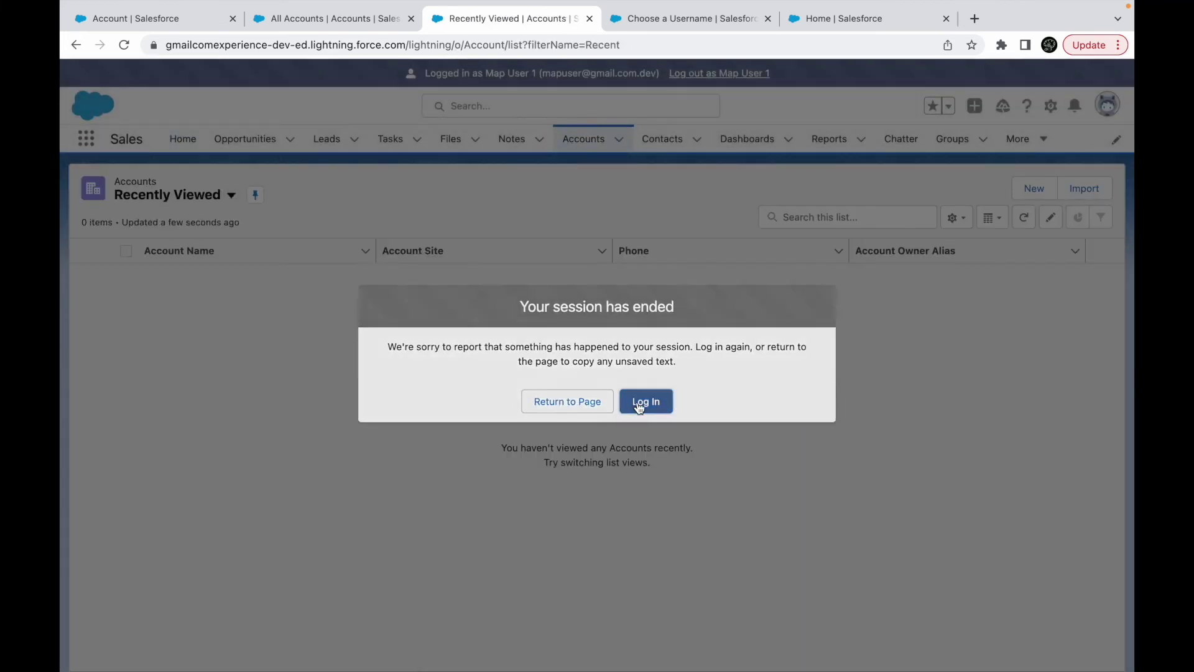
left_click(640, 403)
left_click(334, 415)
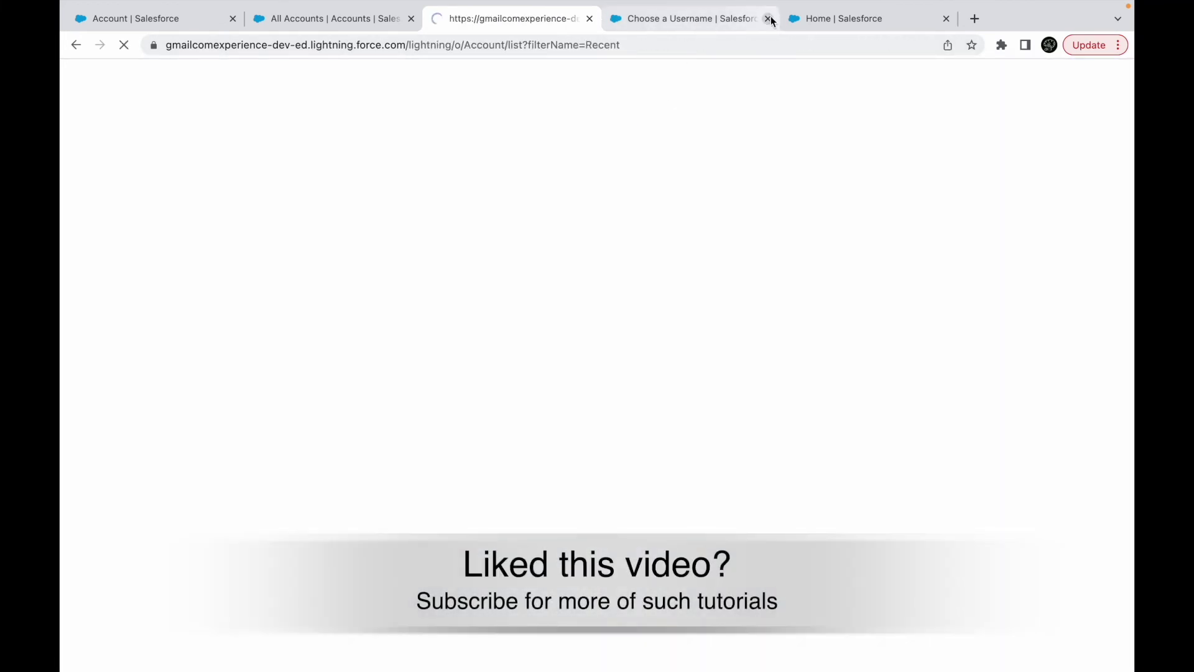
left_click(768, 19)
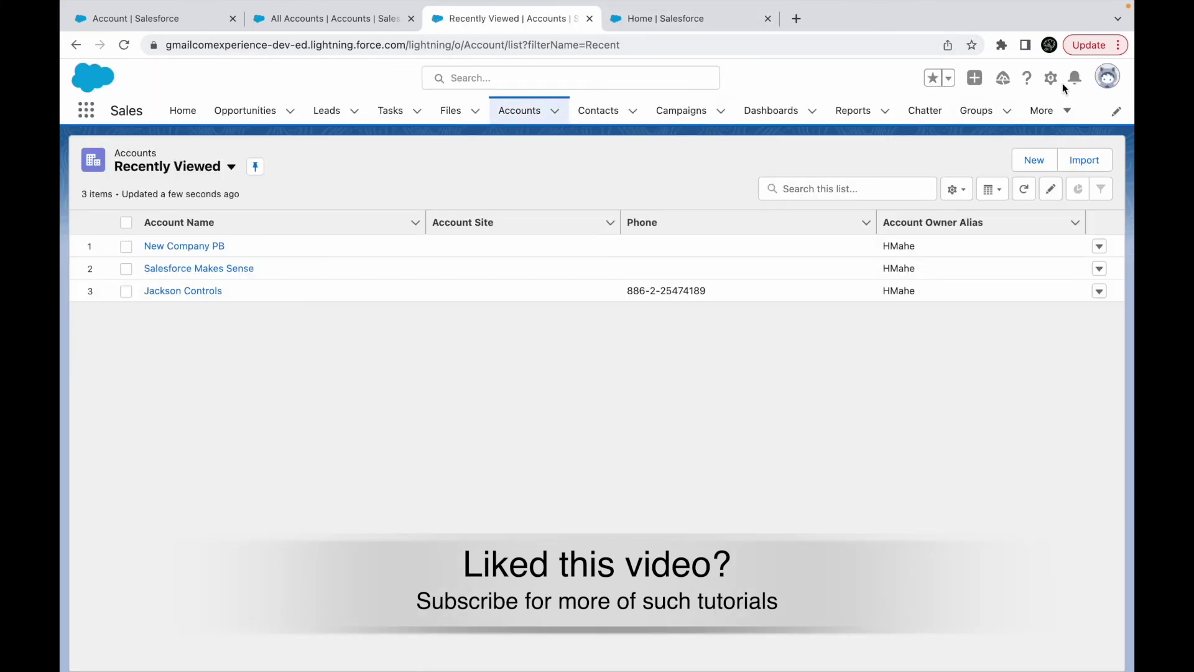
From Setup's recent items, log in as the test user again and open All Accounts.
left_click(1050, 78)
left_click(982, 118)
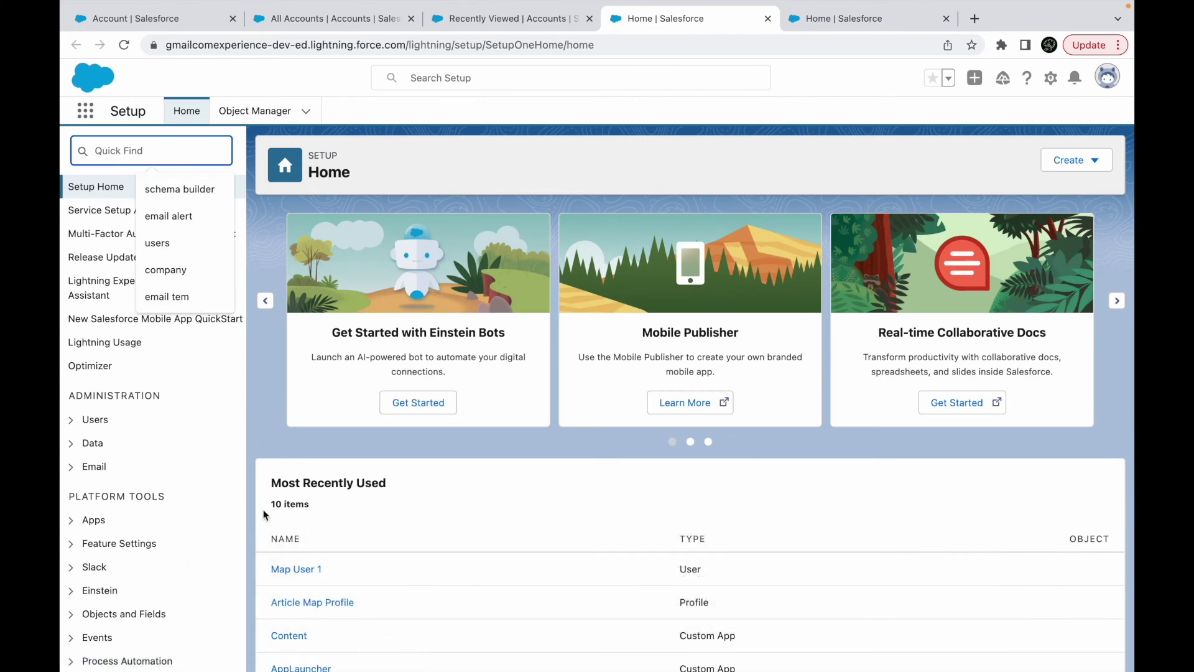
left_click(297, 569)
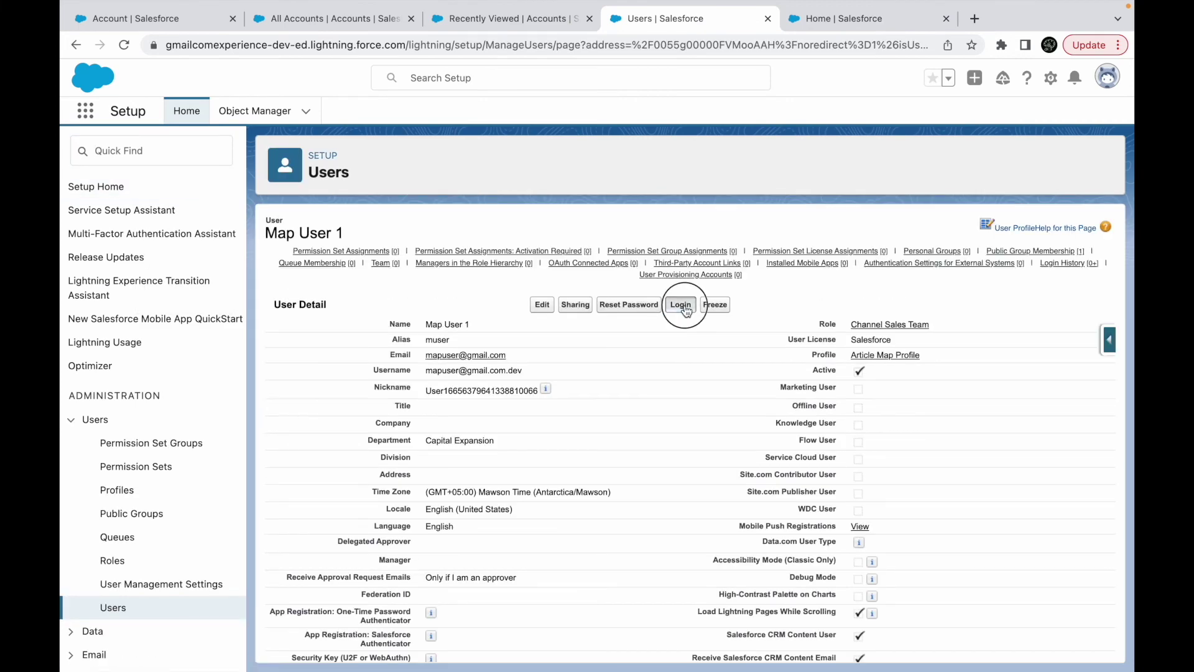
left_click(681, 305)
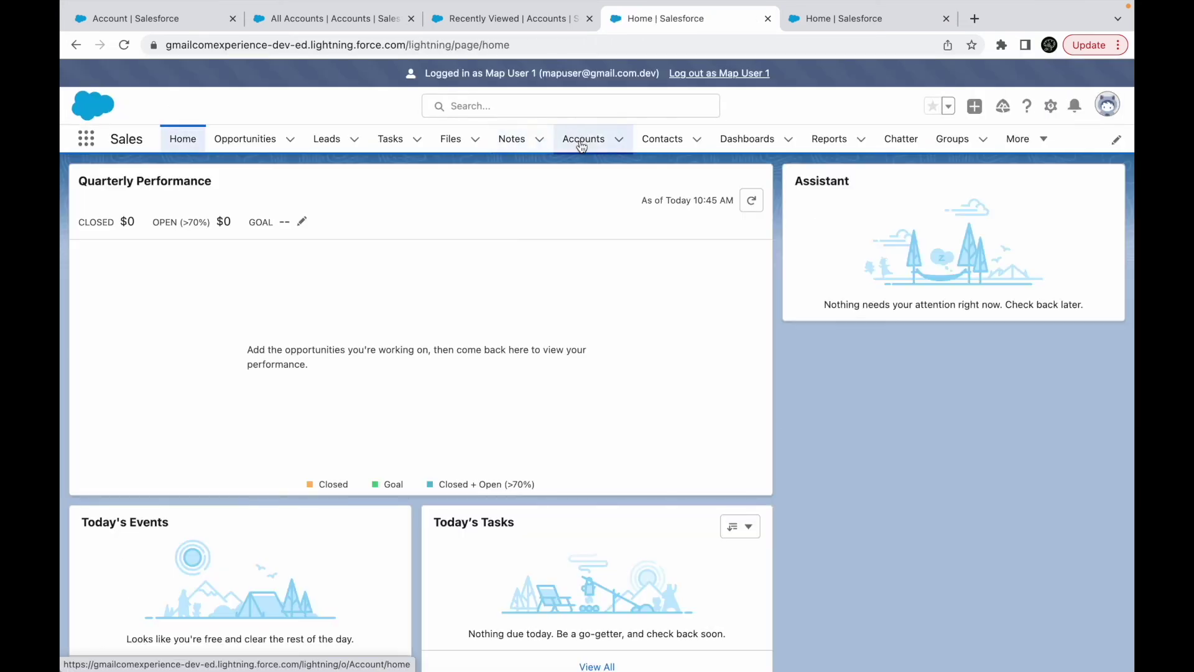
left_click(581, 140)
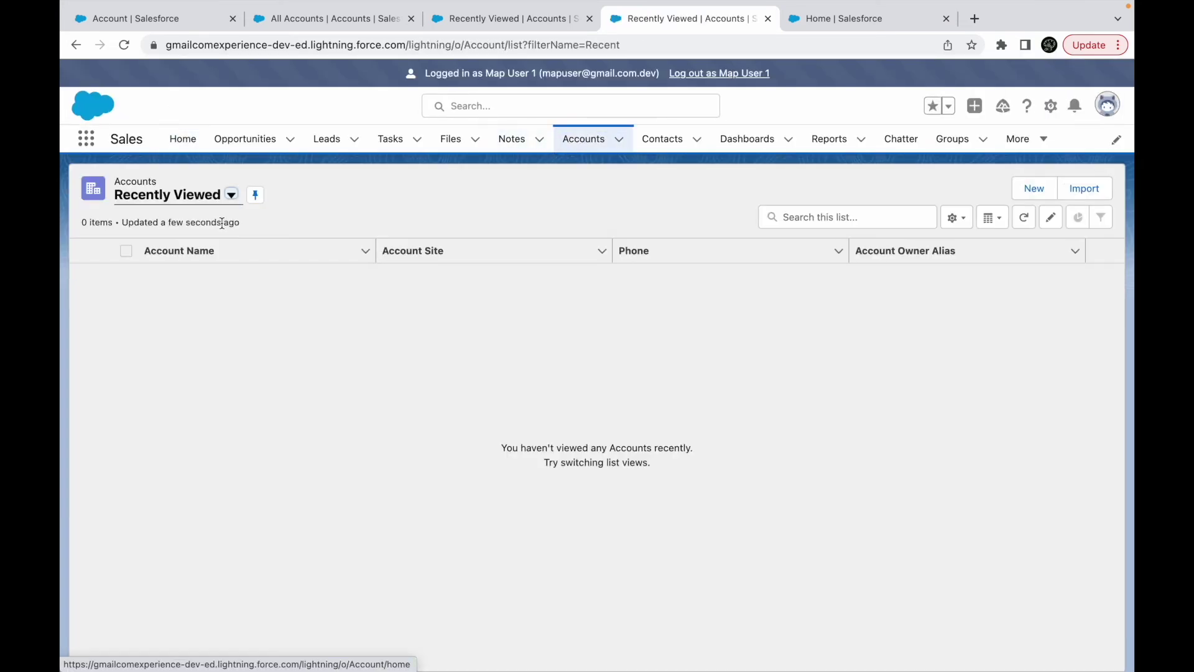
left_click(180, 199)
left_click(177, 245)
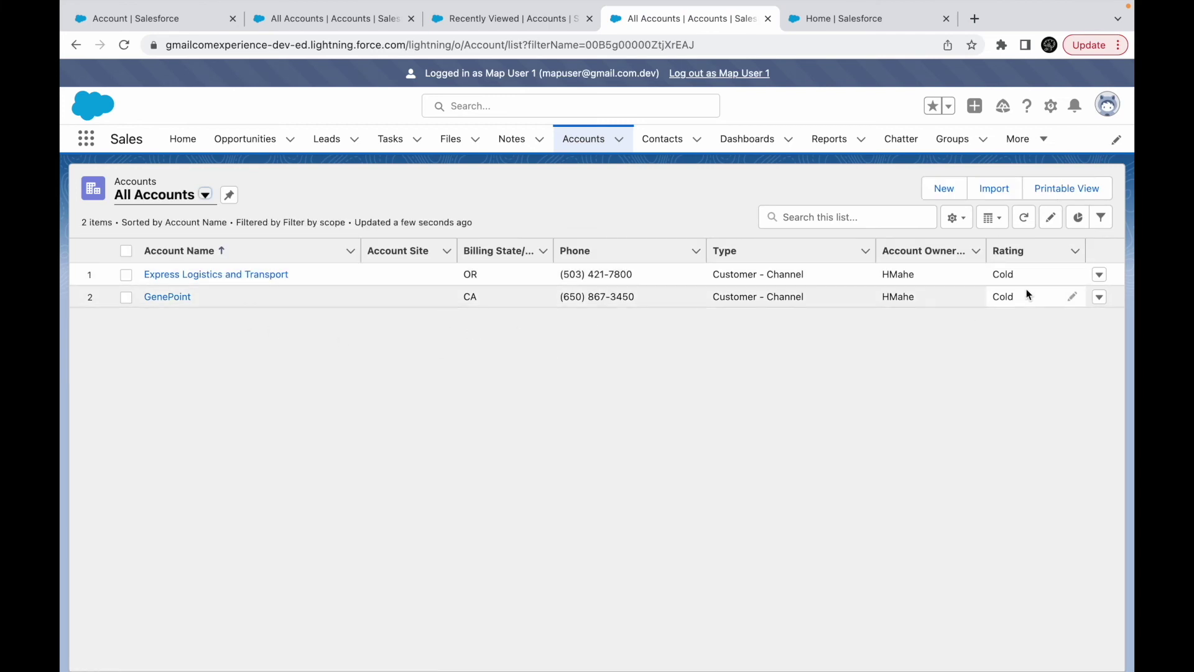
Inspect the locked Filter by scope on the two-Cold-account list, then log out as the test user.
left_click(1099, 227)
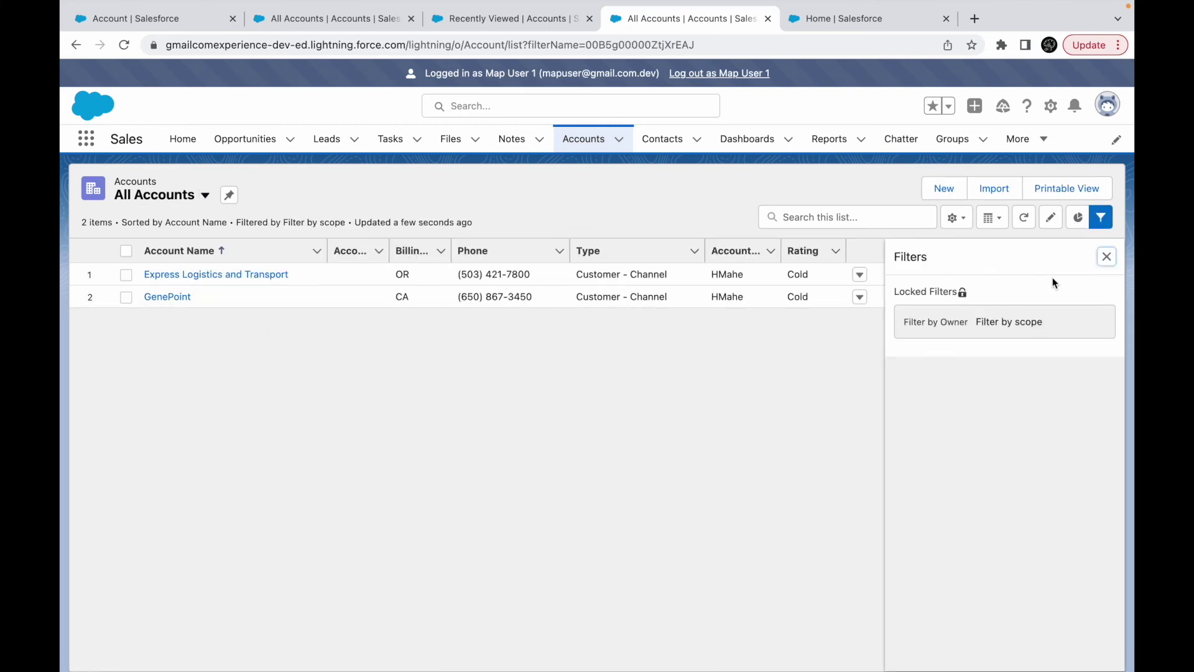
left_click(1105, 257)
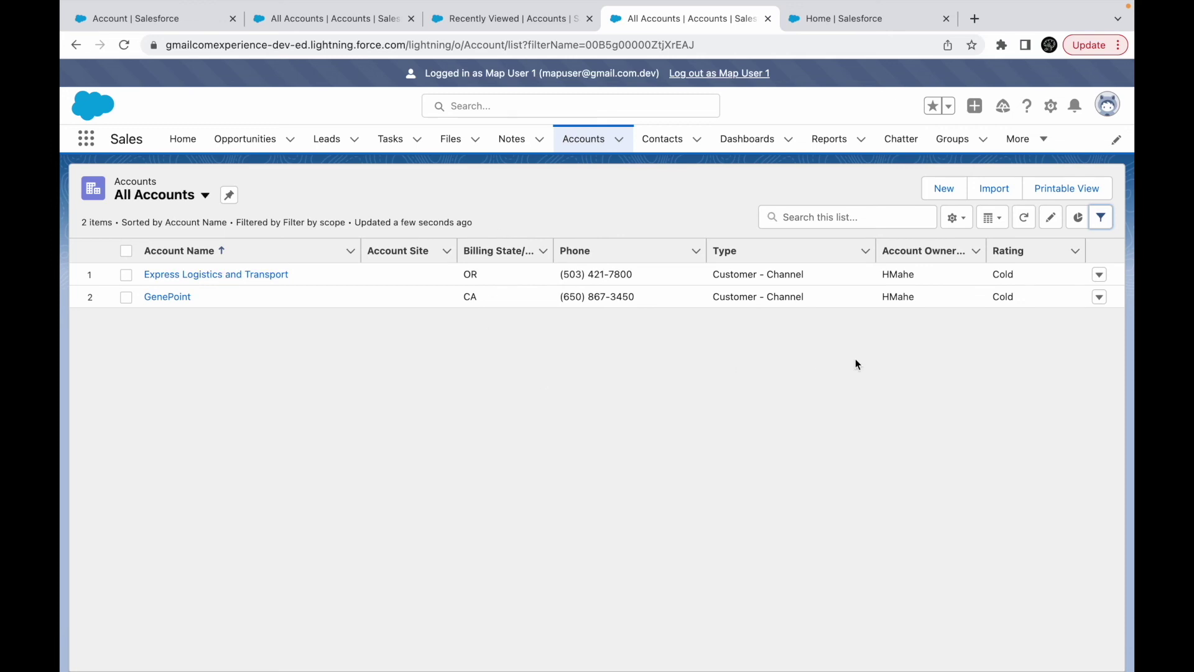
left_click(1100, 217)
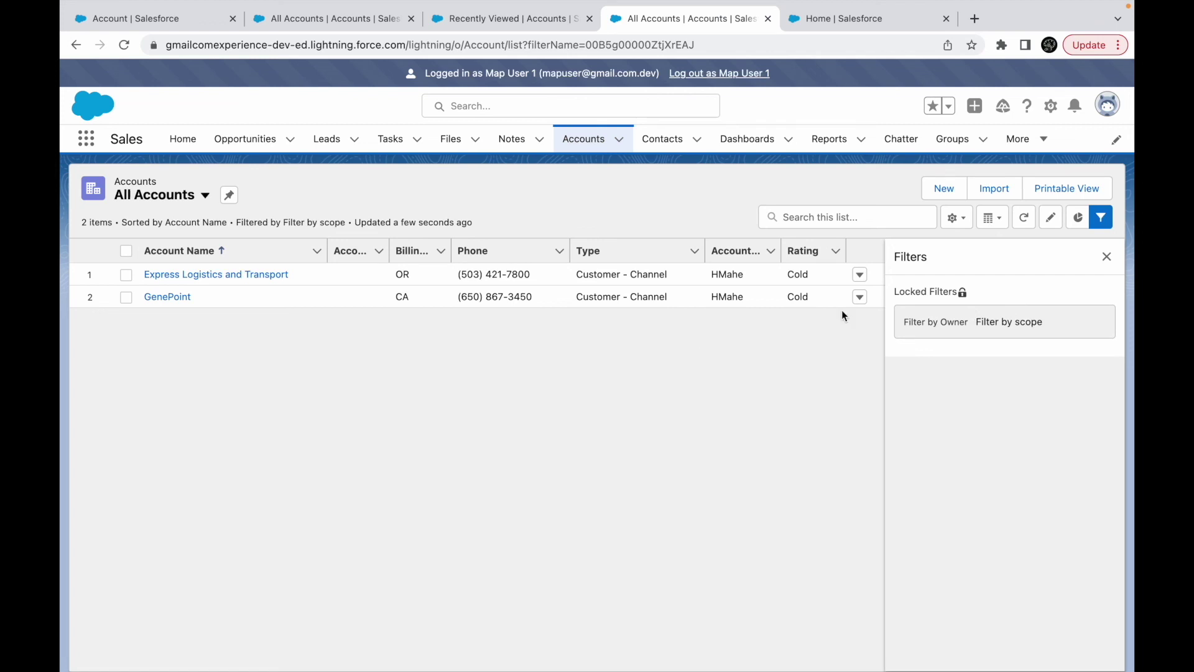
left_click(1106, 257)
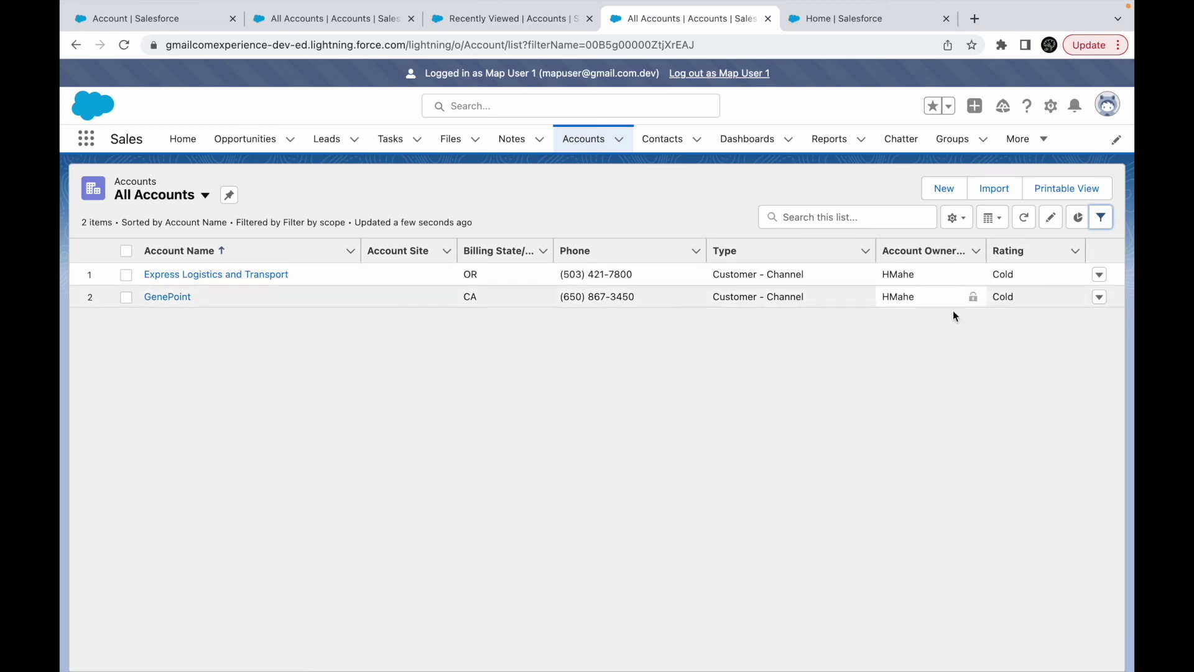
left_click(1057, 262)
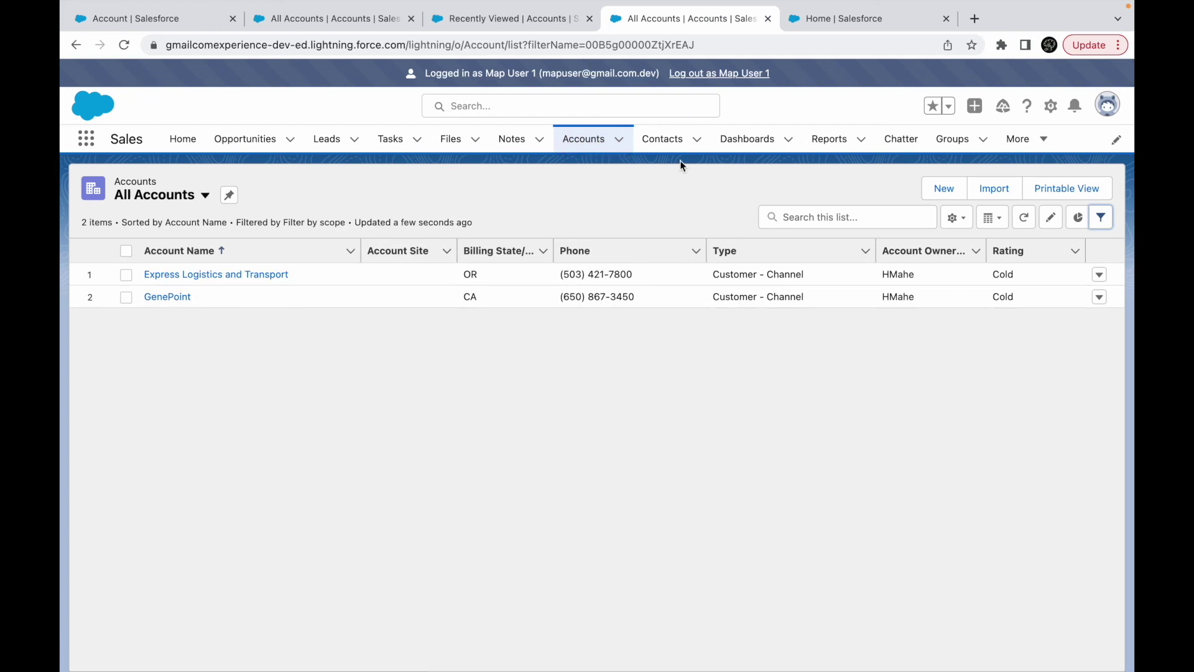
left_click(740, 74)
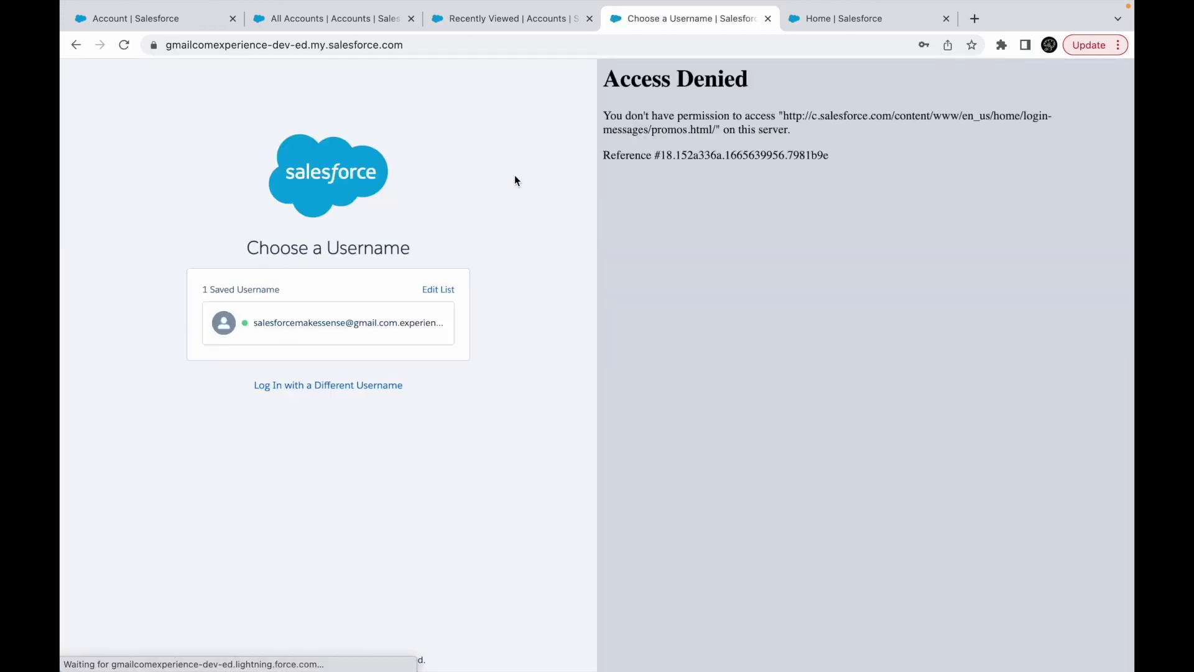
mouse_move(616, 5)
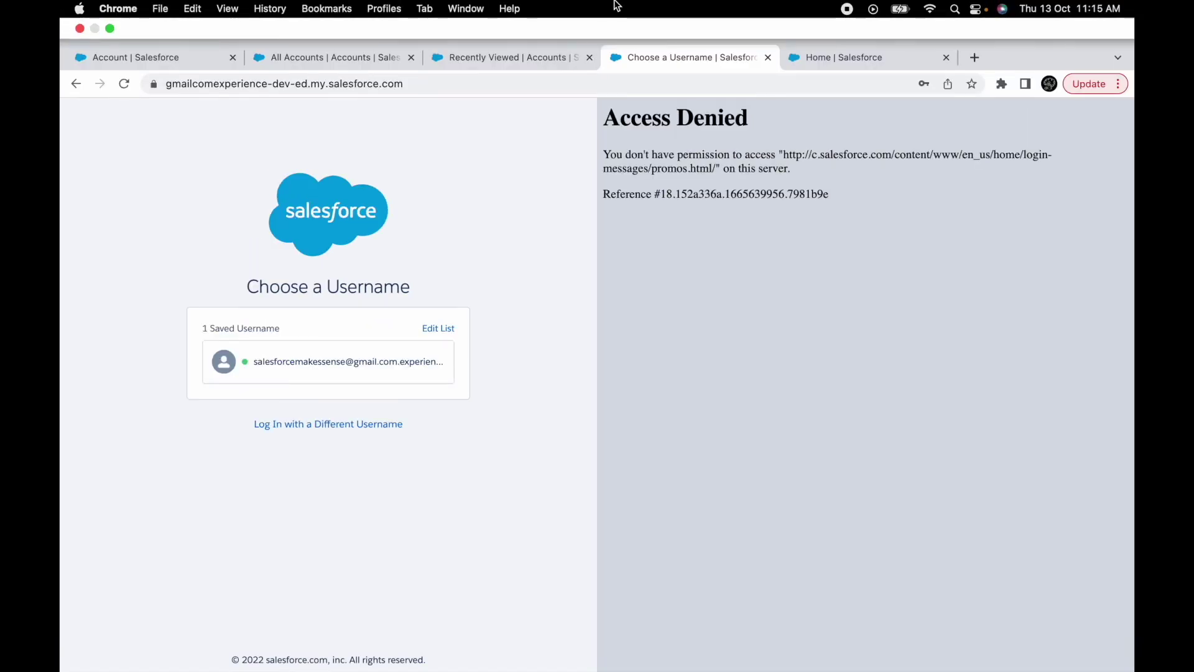